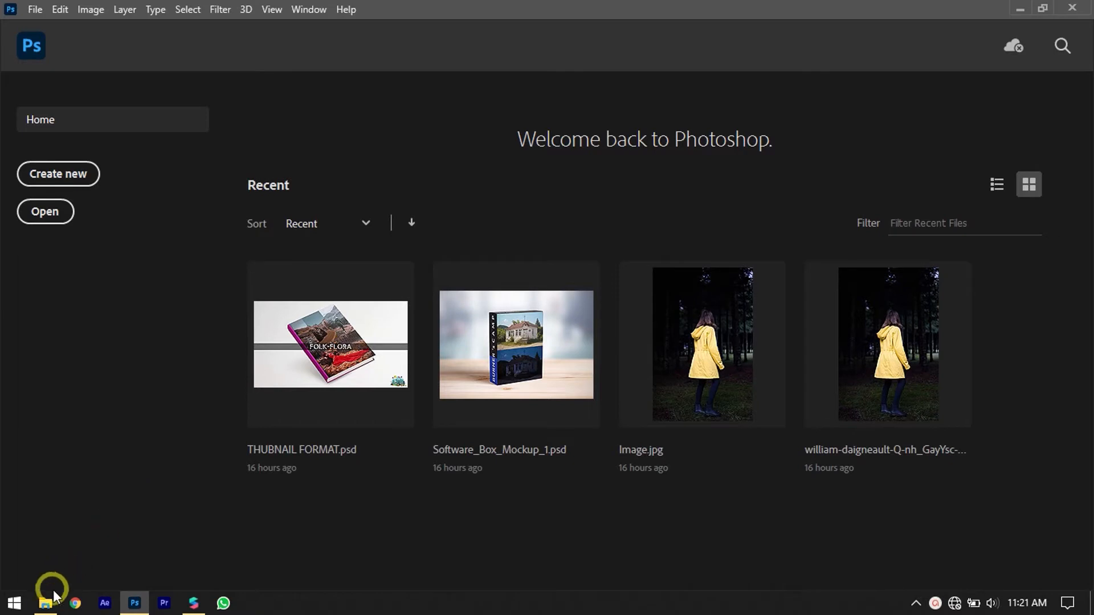
Switch to File Explorer and open the Glitch-Effect PSD file in Photoshop
left_click(46, 602)
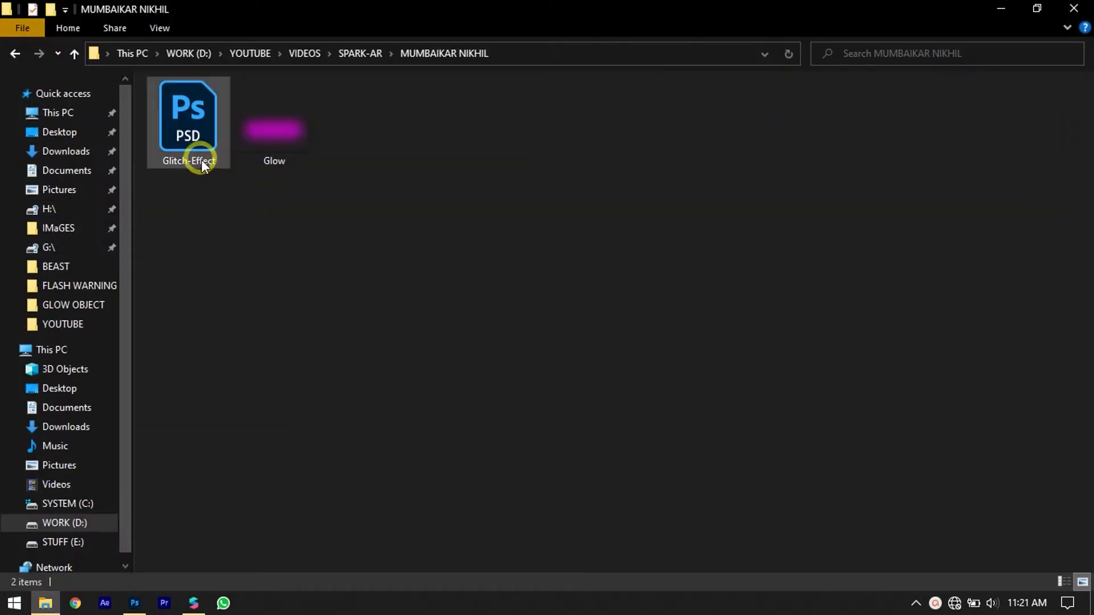
left_click(192, 137)
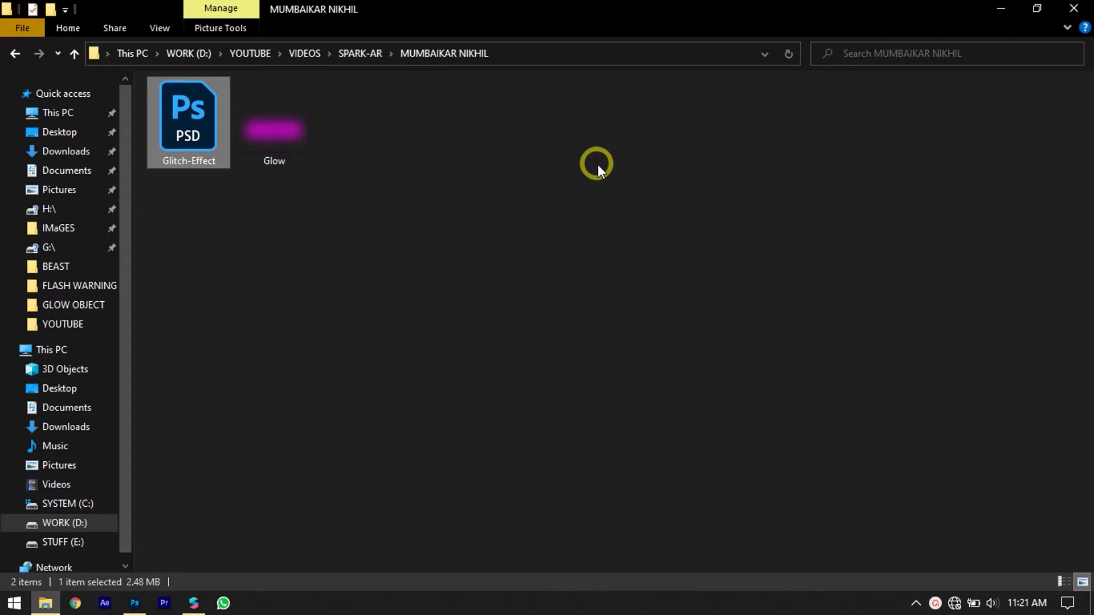
left_click(317, 289)
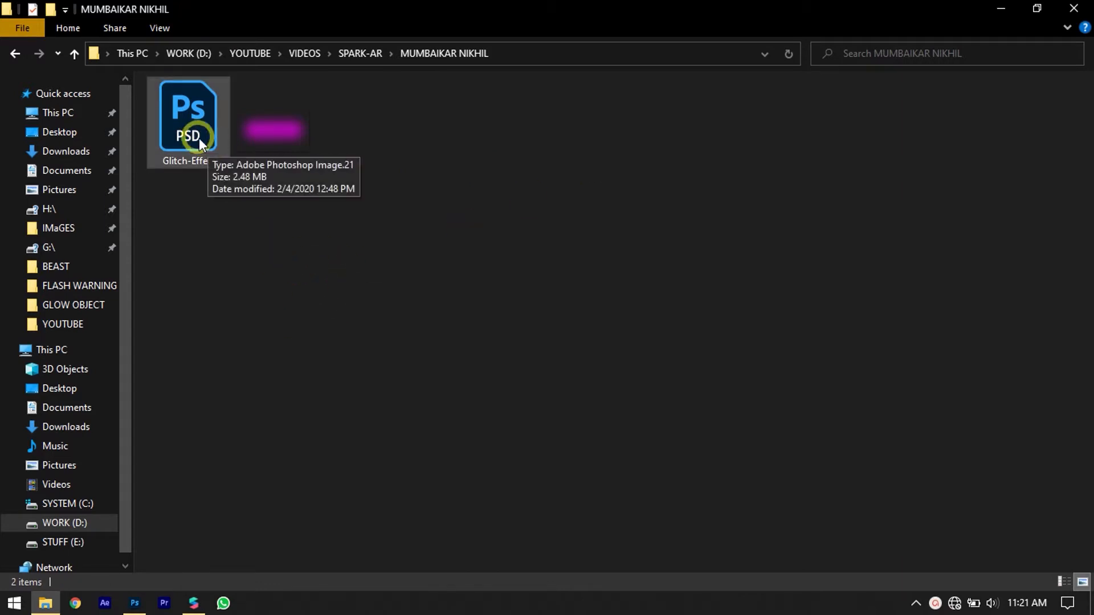
double_click(184, 152)
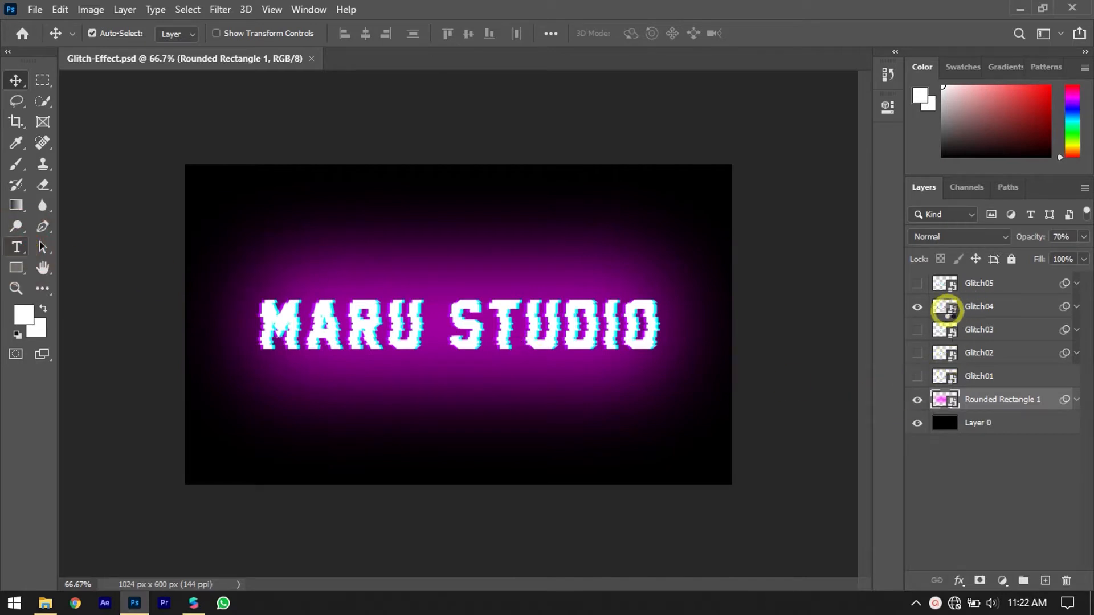
Activate the Horizontal Type tool and open the contents of the Glitch04 smart object for editing
left_click(917, 307)
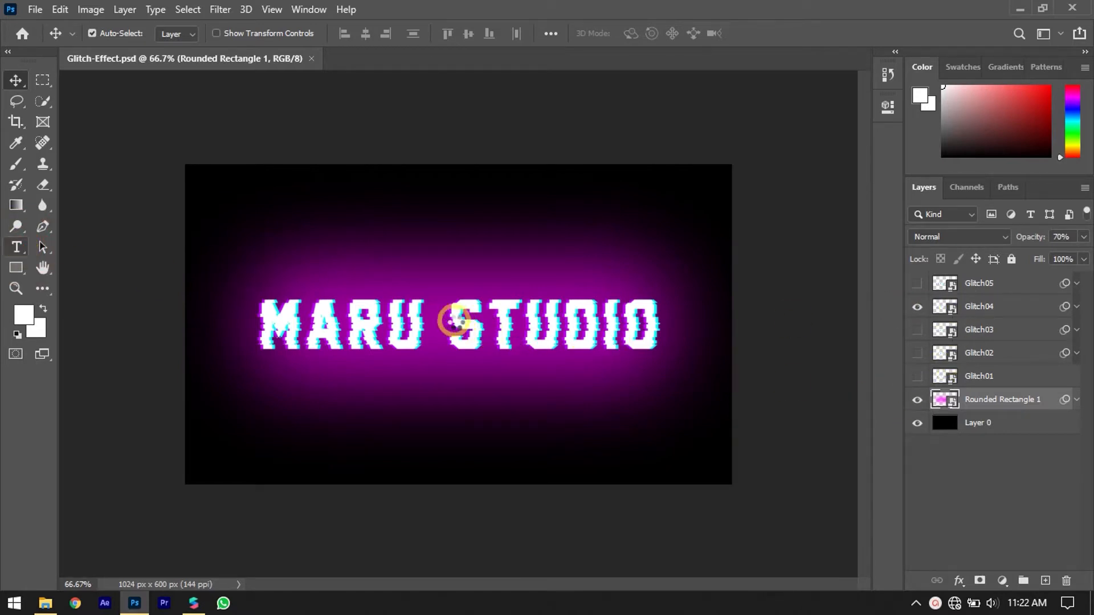
key("t")
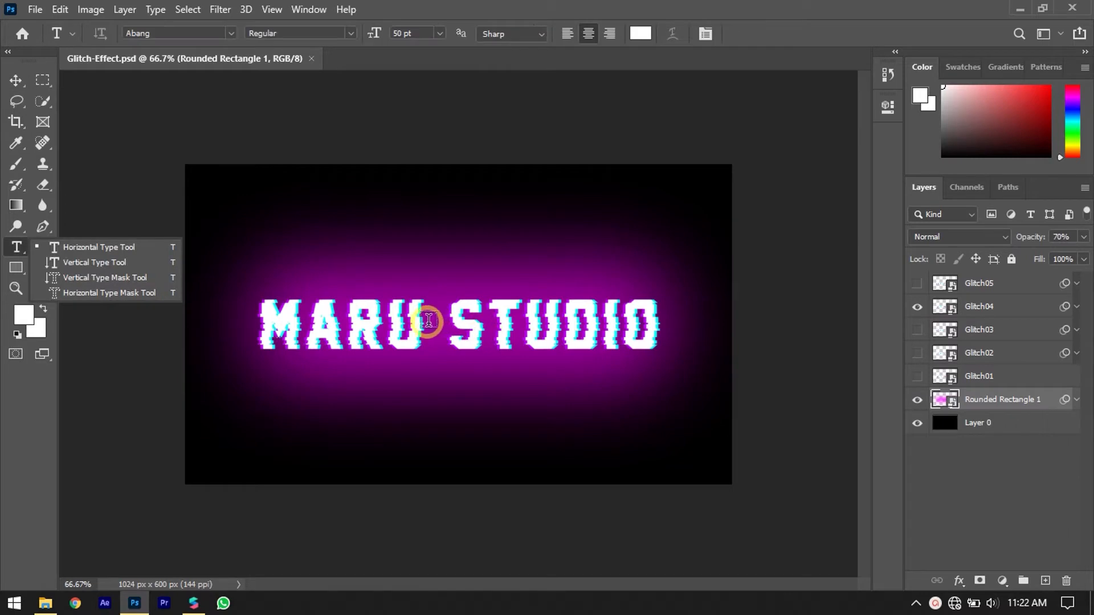
left_click(950, 309)
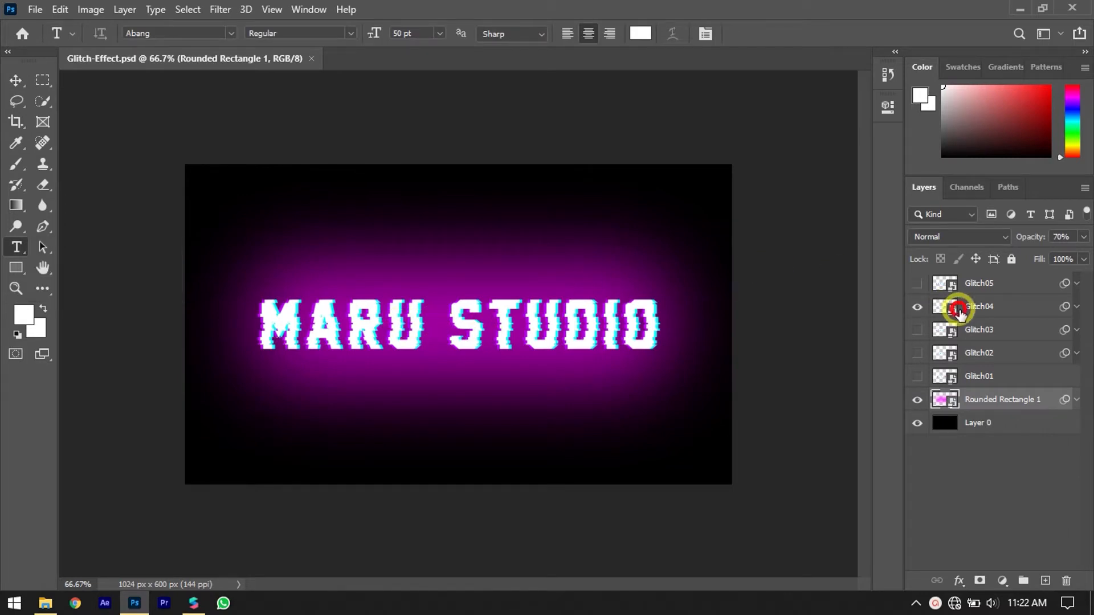
double_click(950, 309)
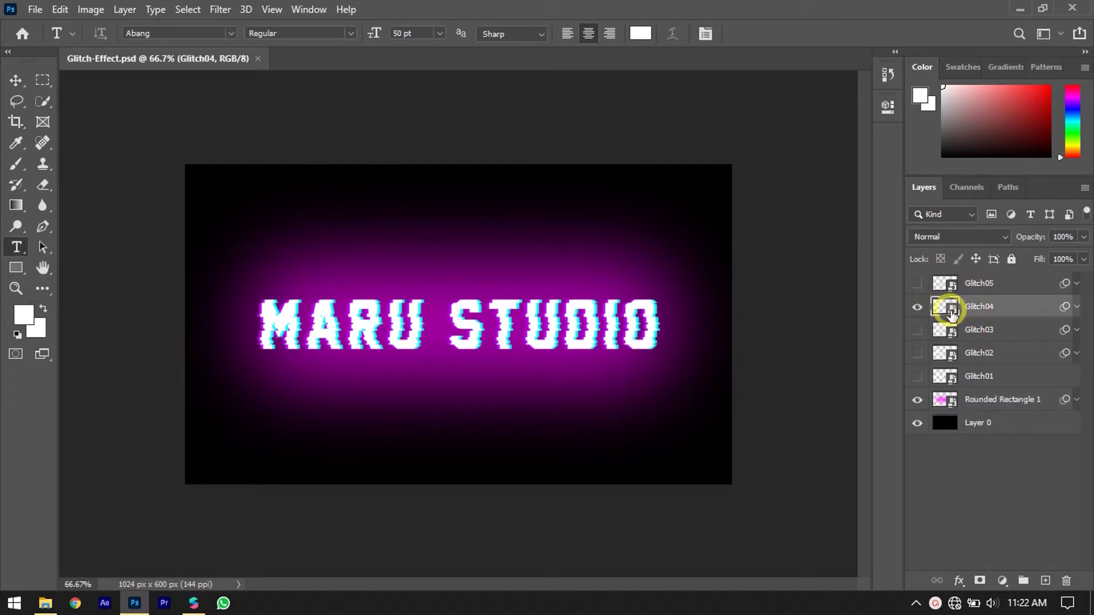
Replace the wording of the Main Text layer with "SO FAR SO GOOD"
left_click(414, 318)
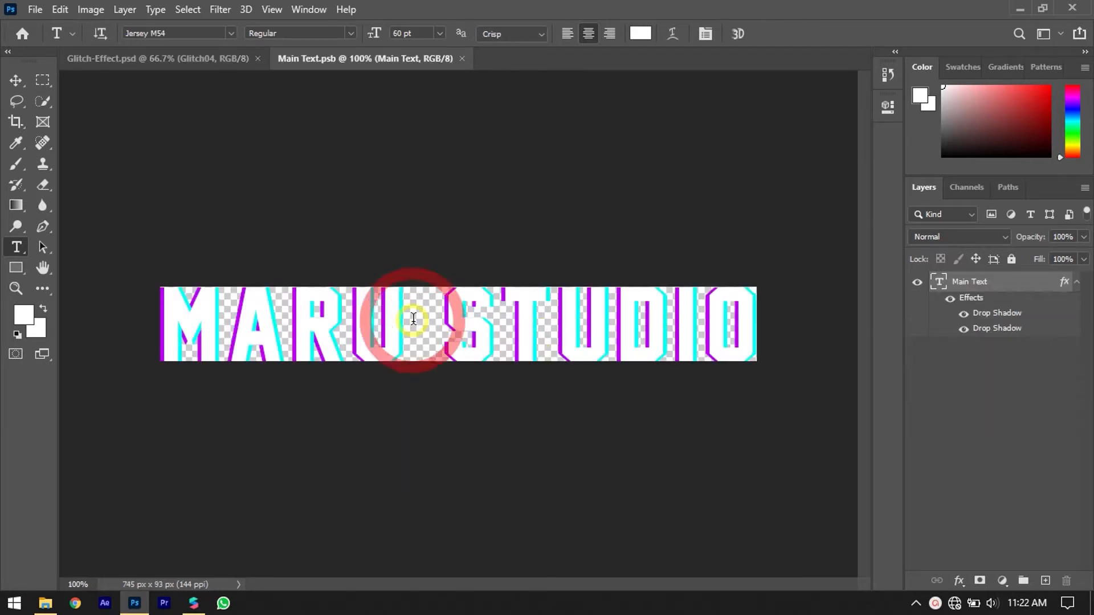
key("ctrl+a")
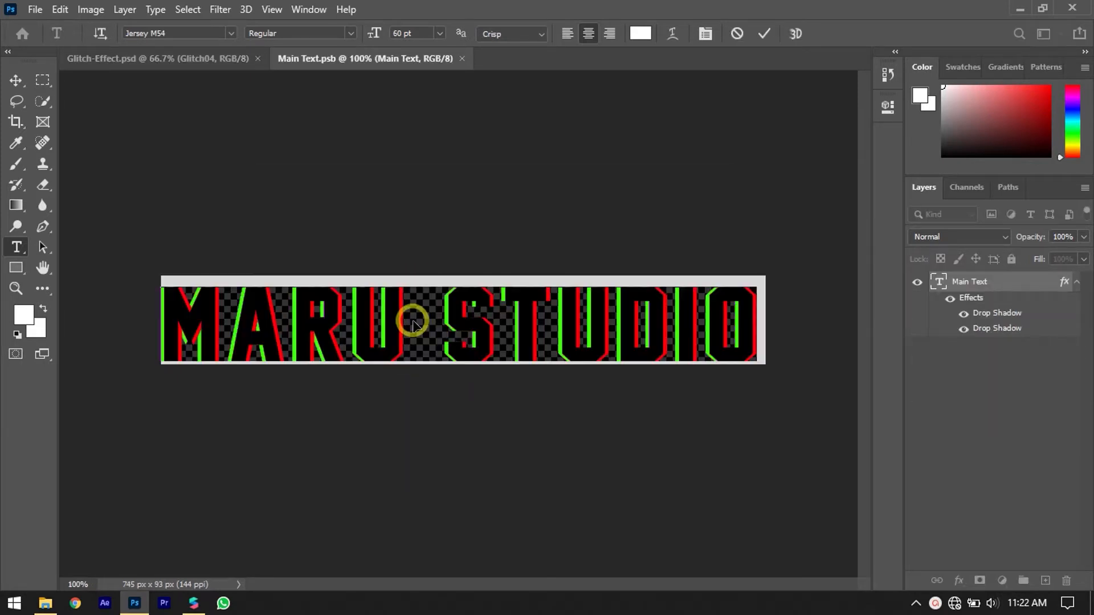
type("S")
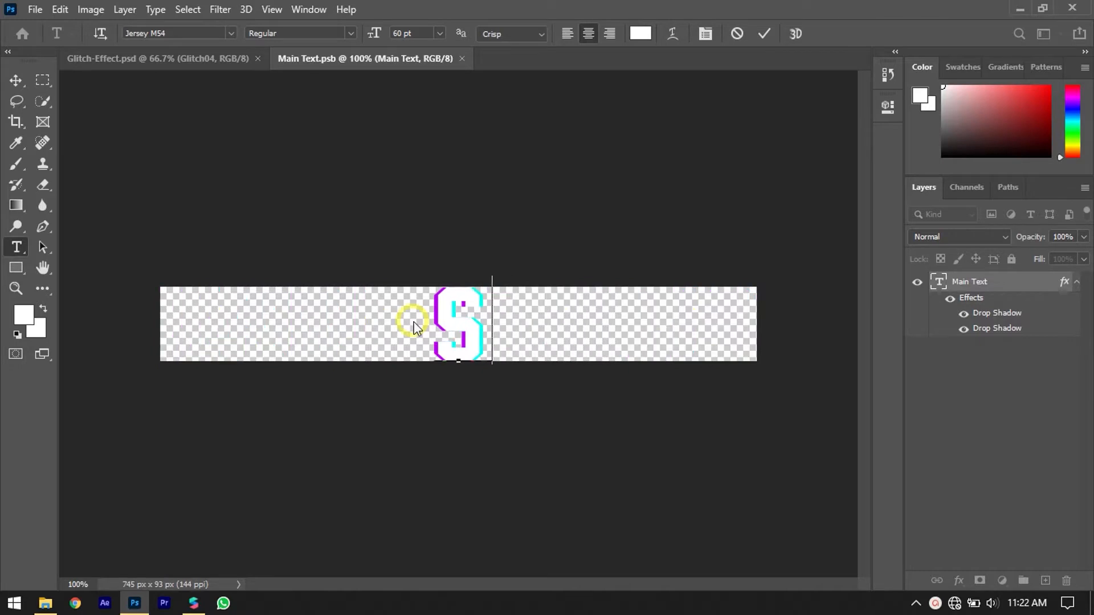
type("O FAR")
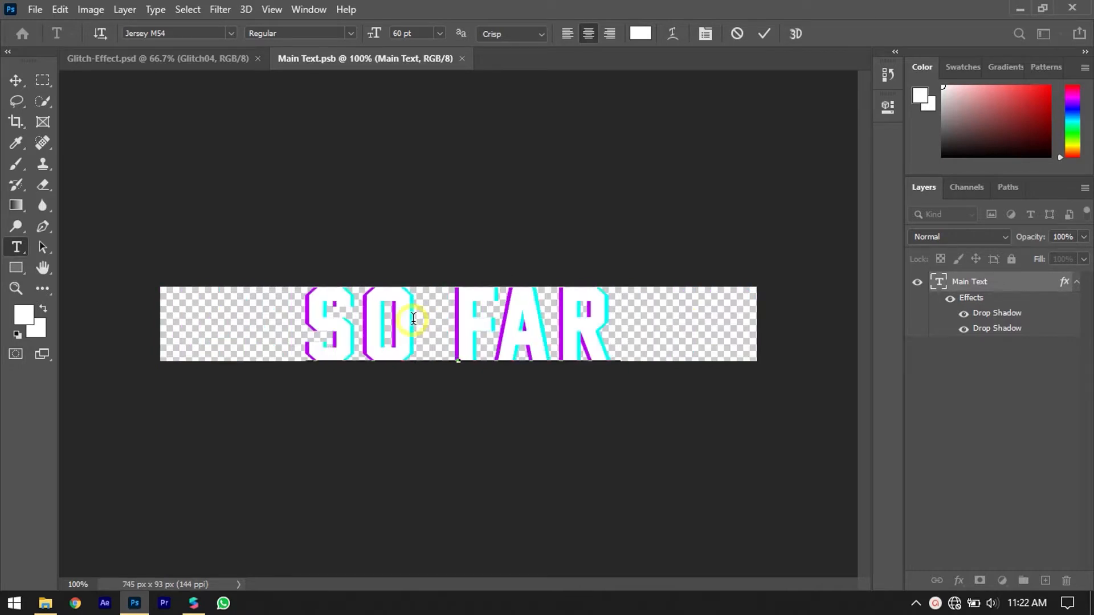
type(" SO")
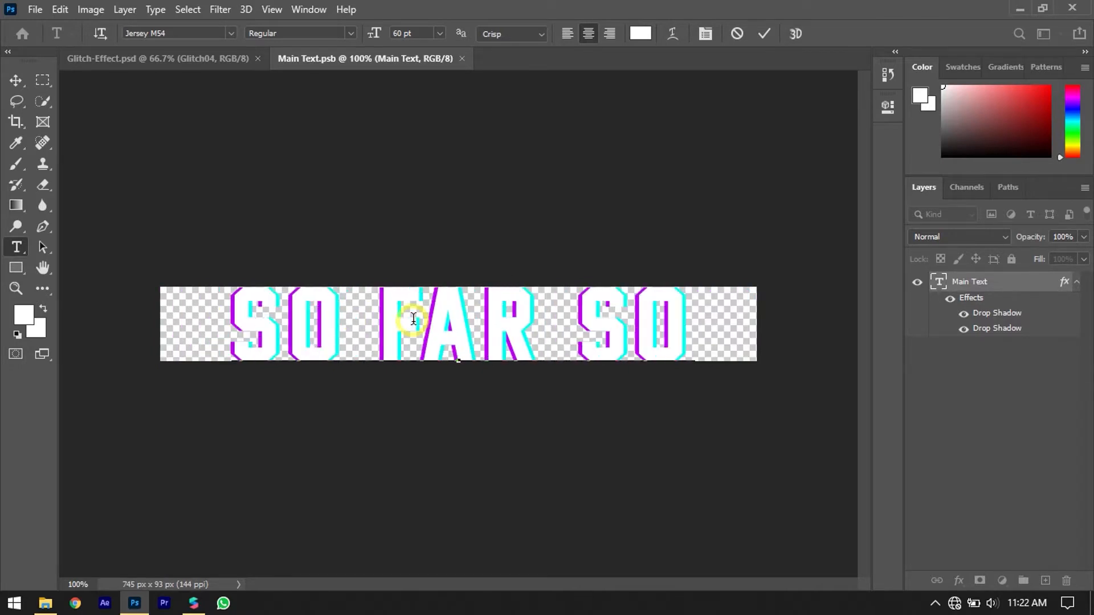
type(" G")
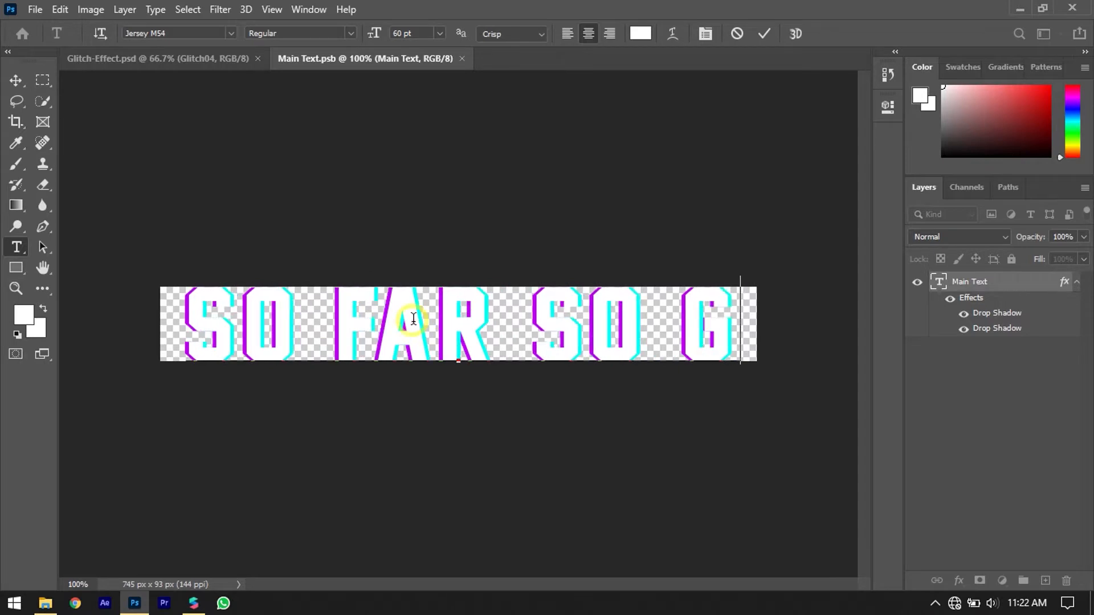
type("OOD")
Reduce the font size of the whole Main Text line to 43 pt and commit the text edit
key("ctrl+a")
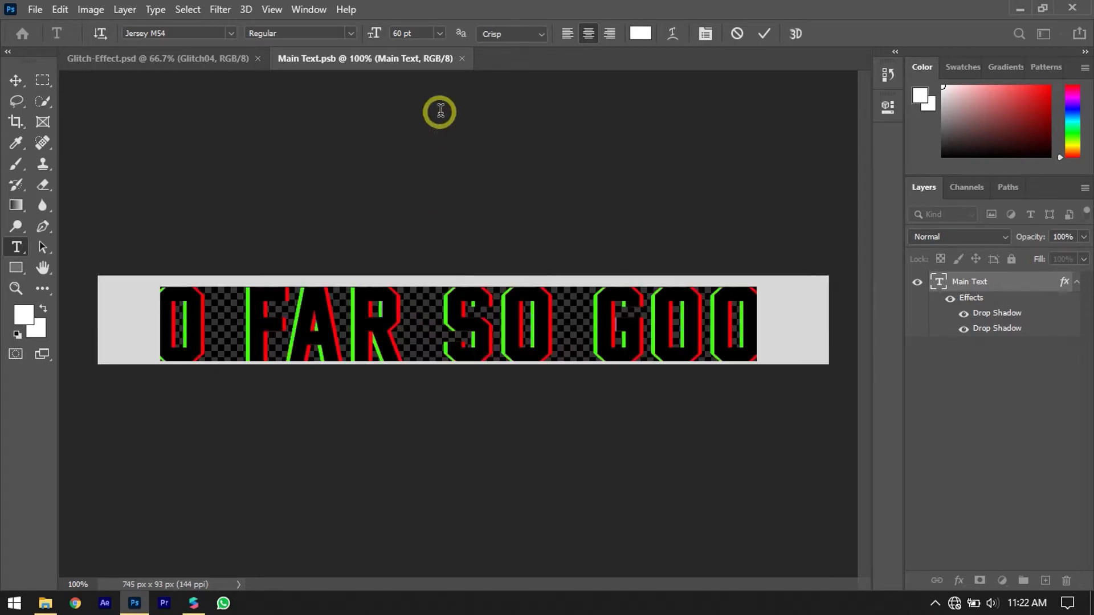
left_click_drag(375, 38, 365, 42)
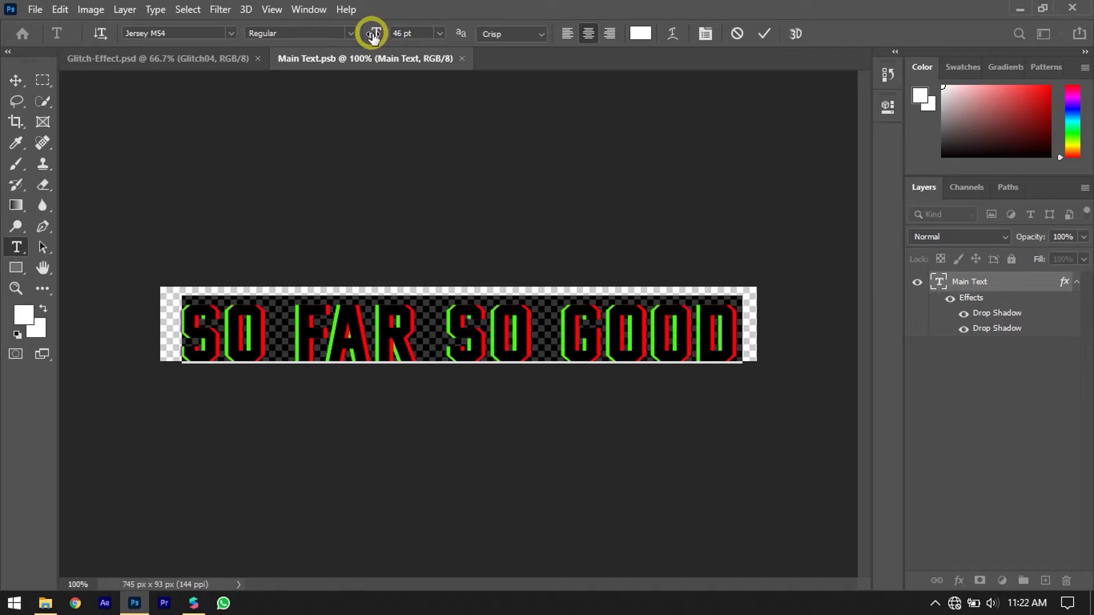
left_click_drag(373, 36, 369, 26)
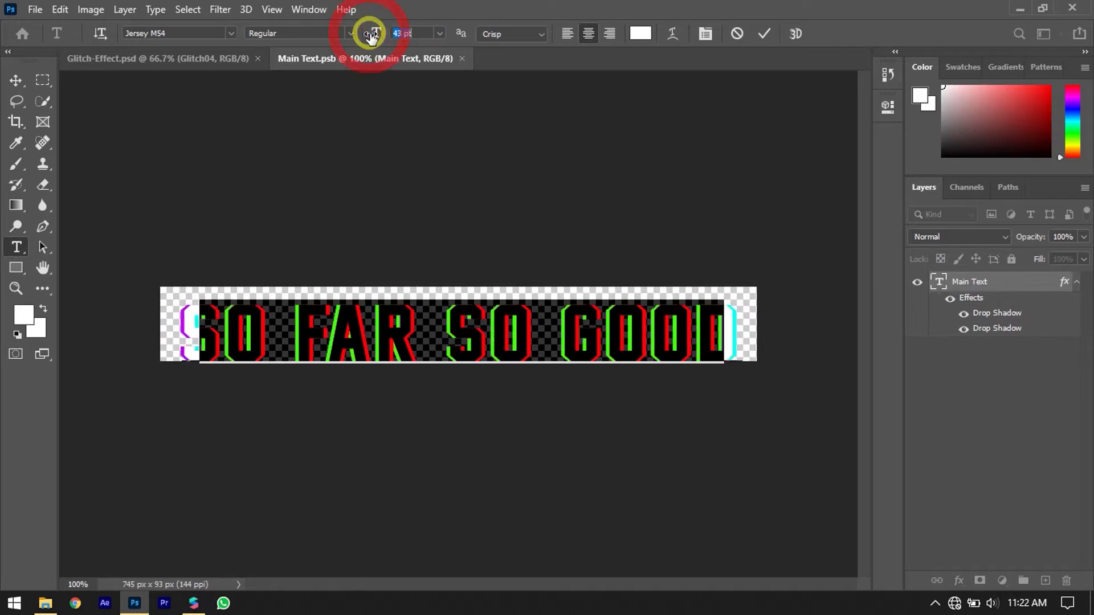
left_click(767, 34)
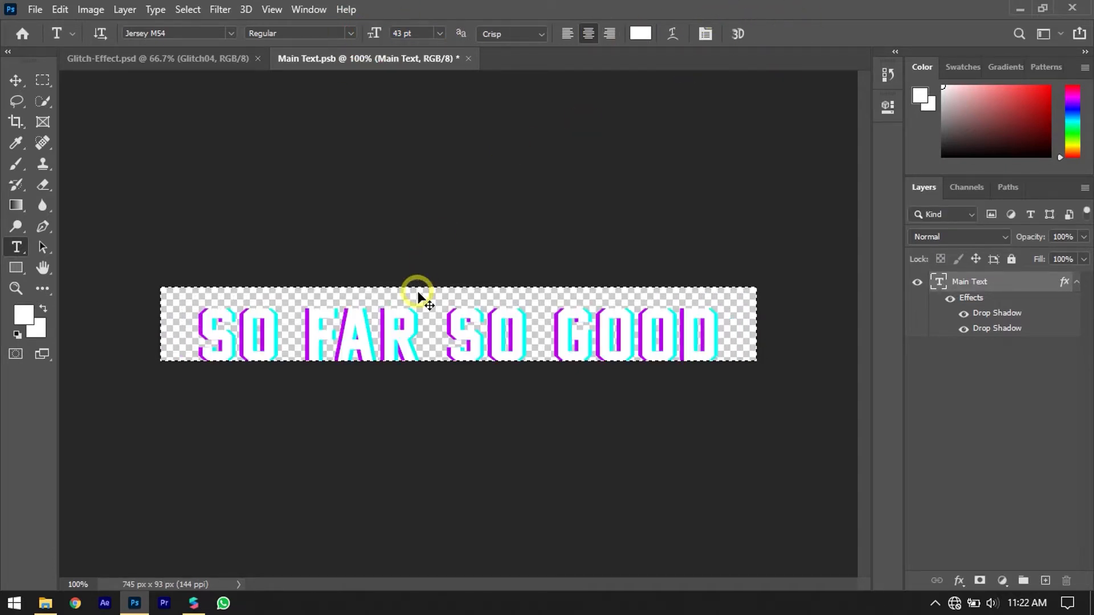
Center the Main Text layer vertically and horizontally on the selected canvas with the Move tool's alignment options
key("v")
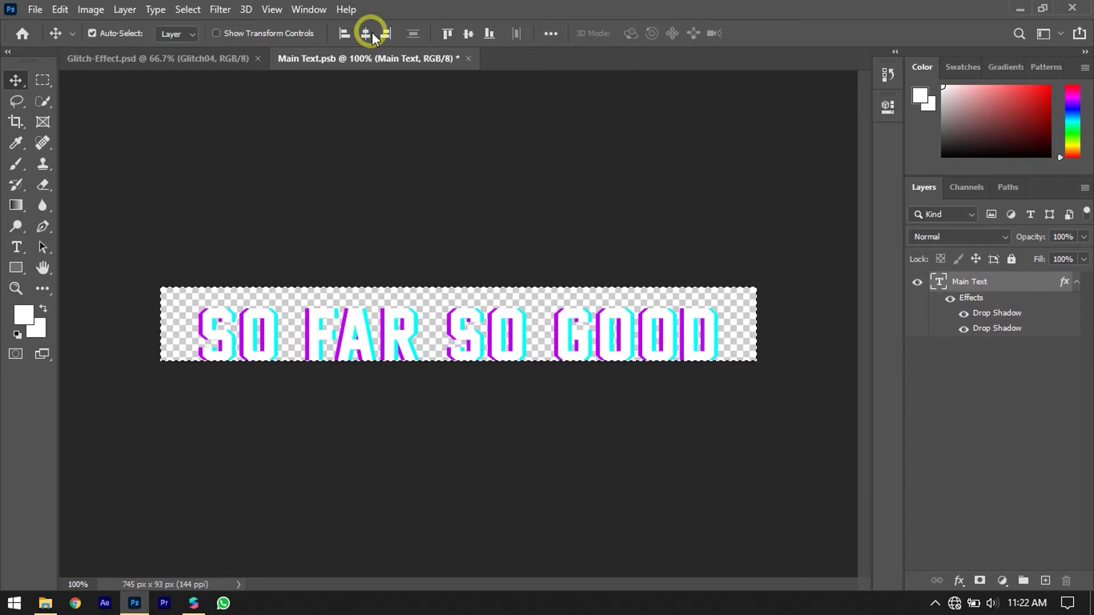
left_click(467, 34)
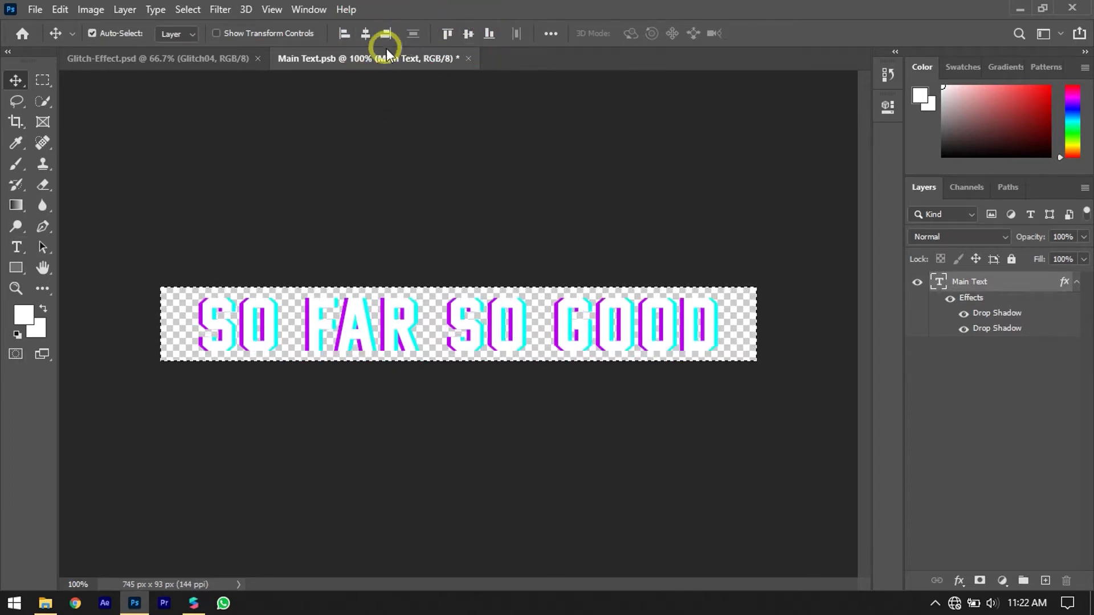
left_click(368, 34)
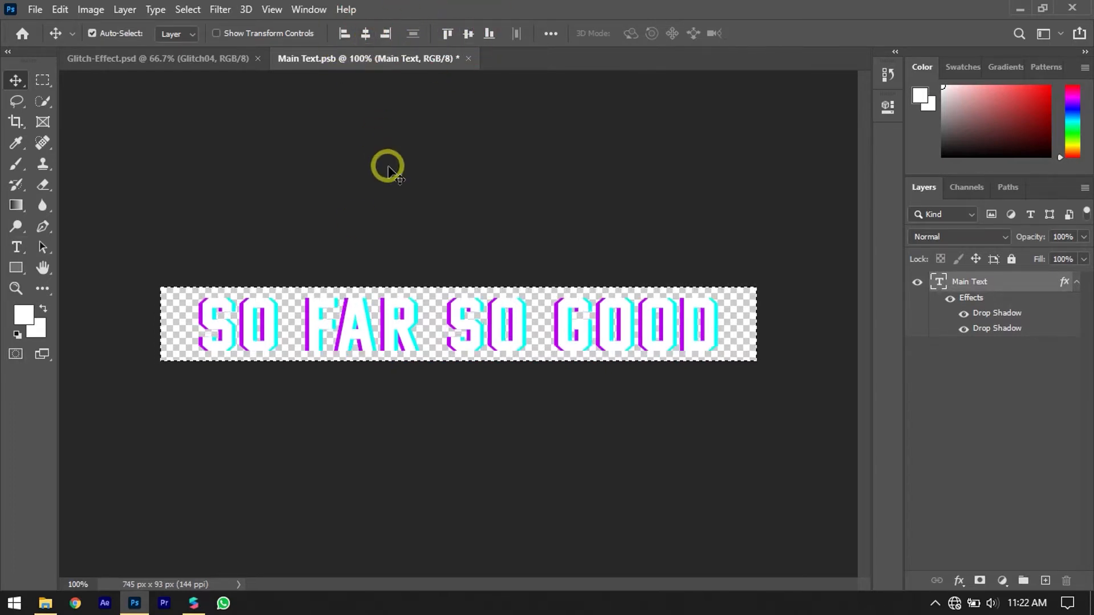
Clear the selection, then save and close the Main Text smart object document
key("ctrl+d")
key("ctrl+s")
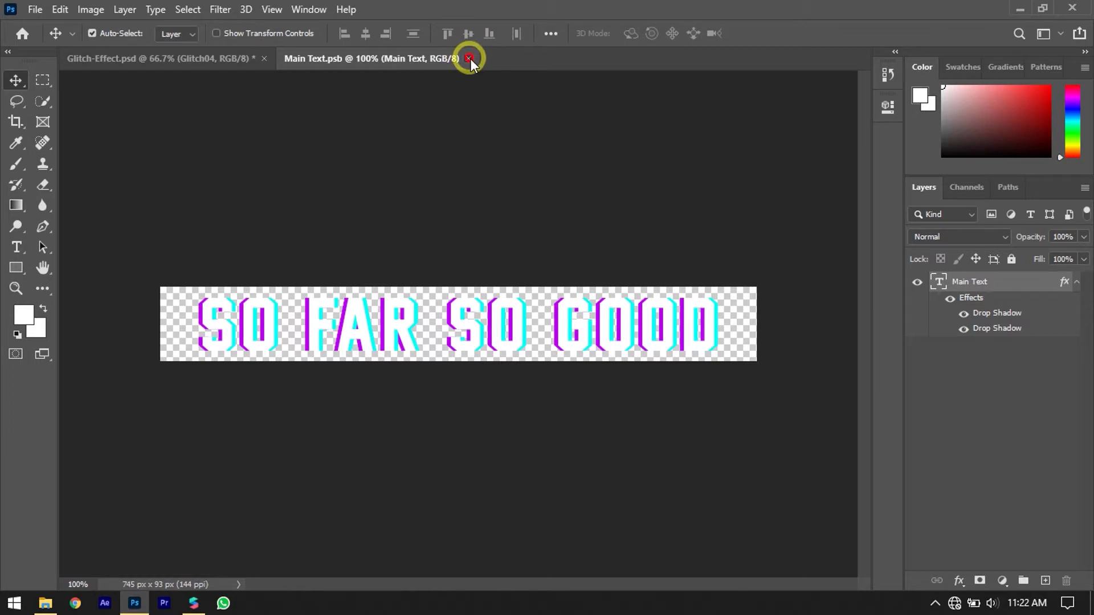
left_click(469, 58)
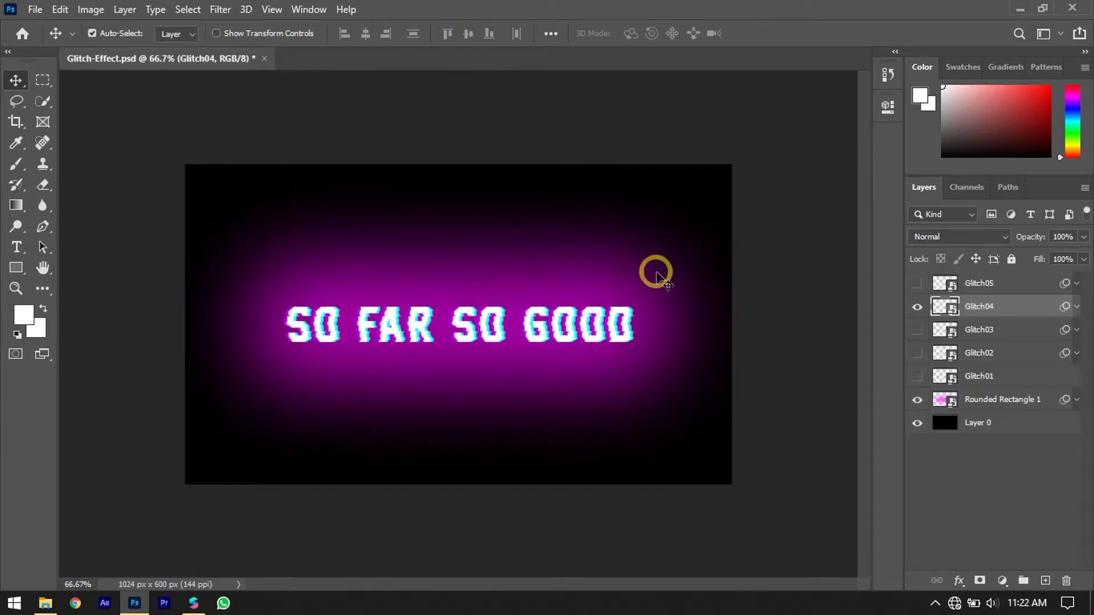
Make the hidden layers Glitch05, Glitch03, Glitch02 and Glitch01 visible, keeping the Rounded Rectangle 1 glow shown
left_click(917, 283)
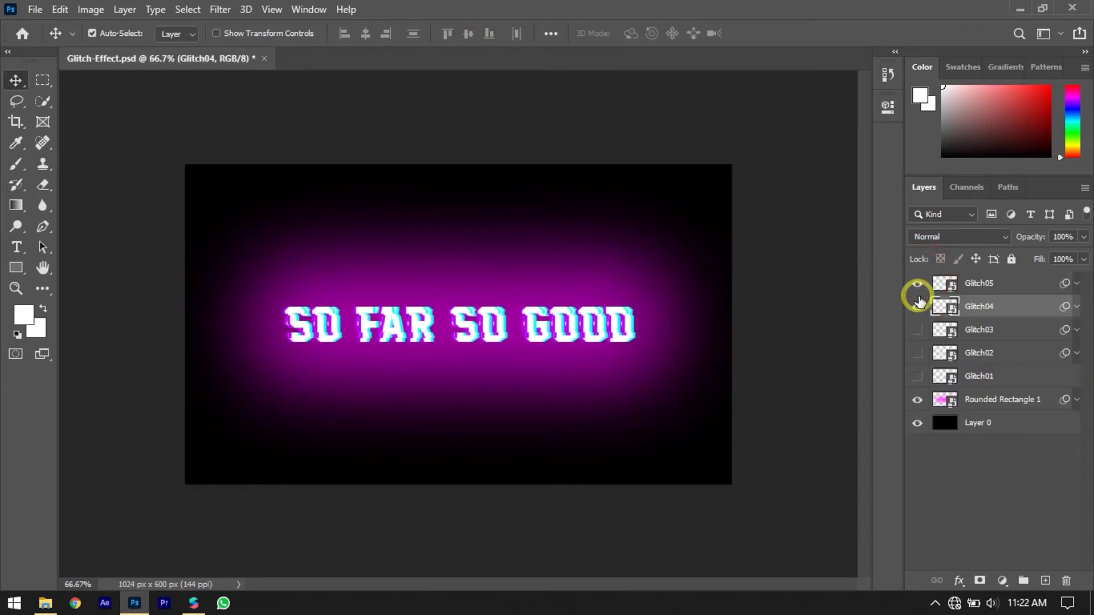
left_click(920, 338)
left_click(918, 360)
left_click(913, 377)
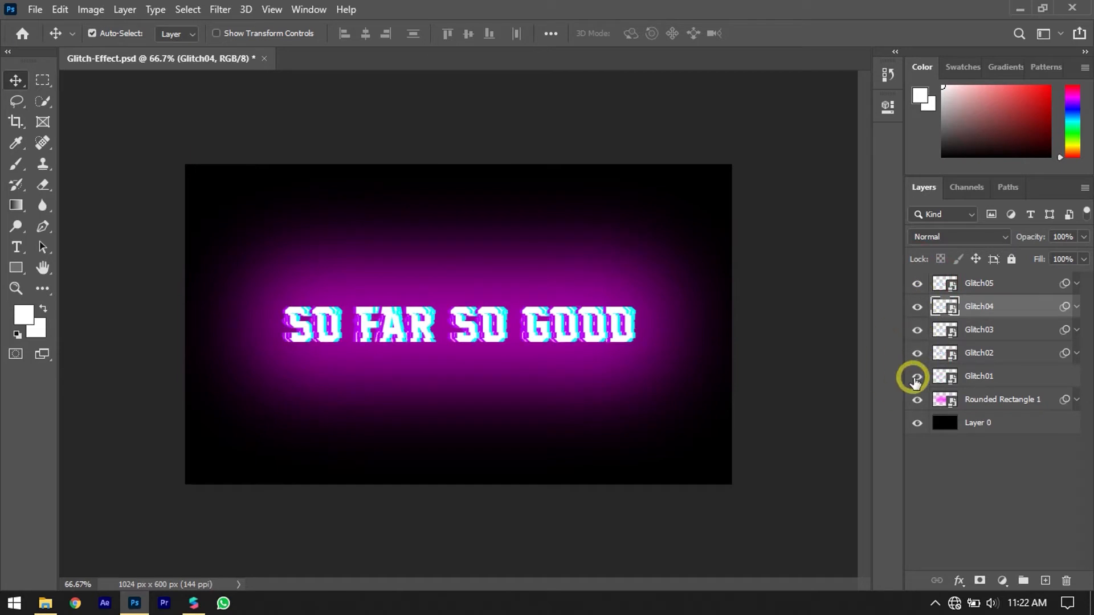
left_click(915, 399)
left_click(915, 399)
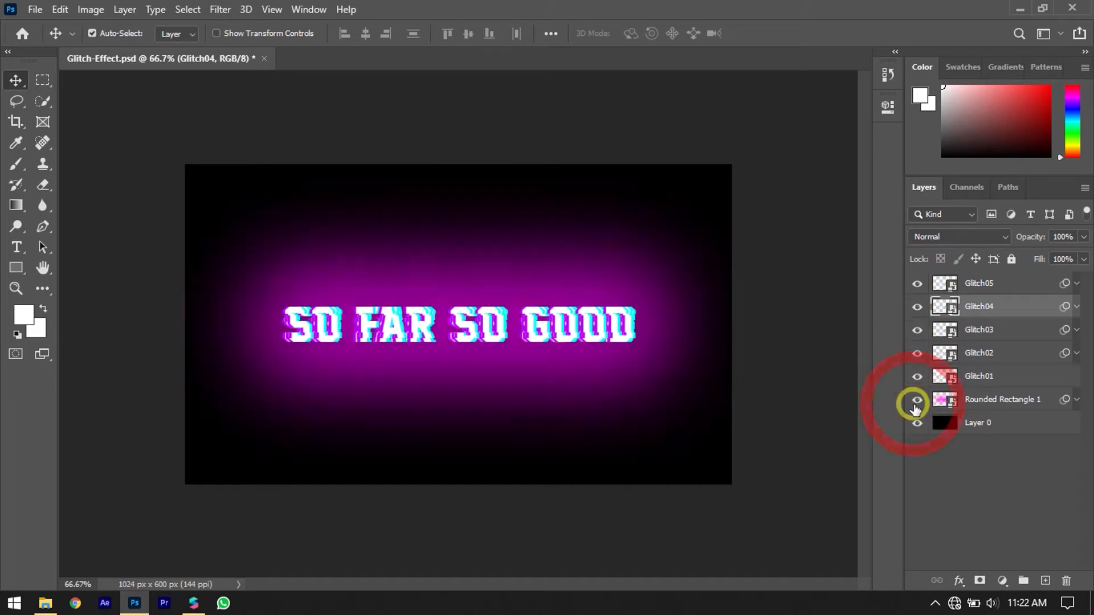
Select the layers Glitch05 through Glitch01 together and bring up the Export As settings for them
left_click(968, 383)
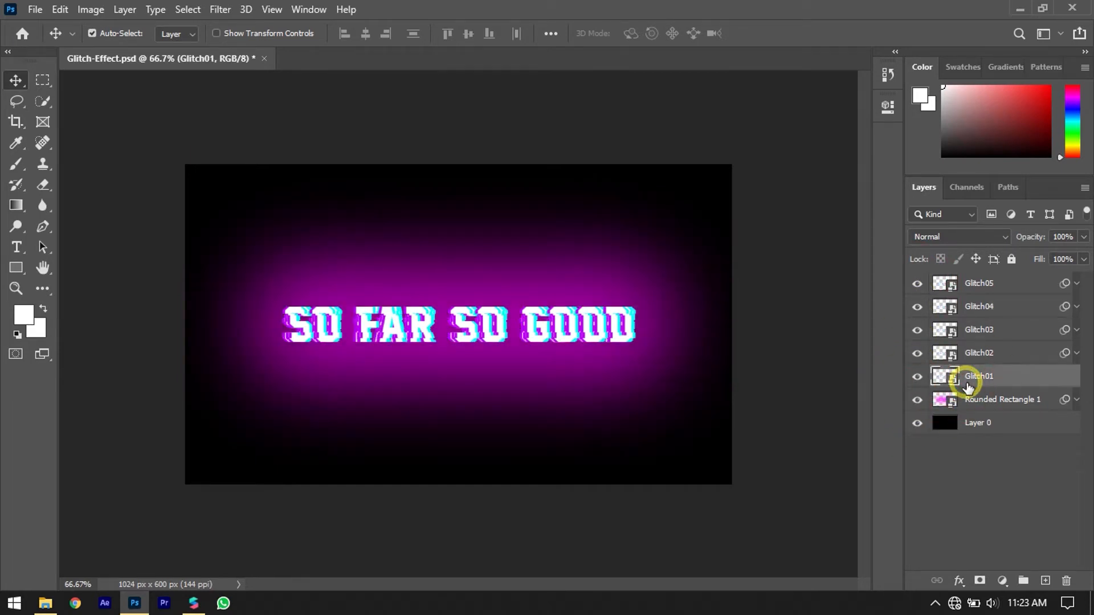
left_click(955, 279)
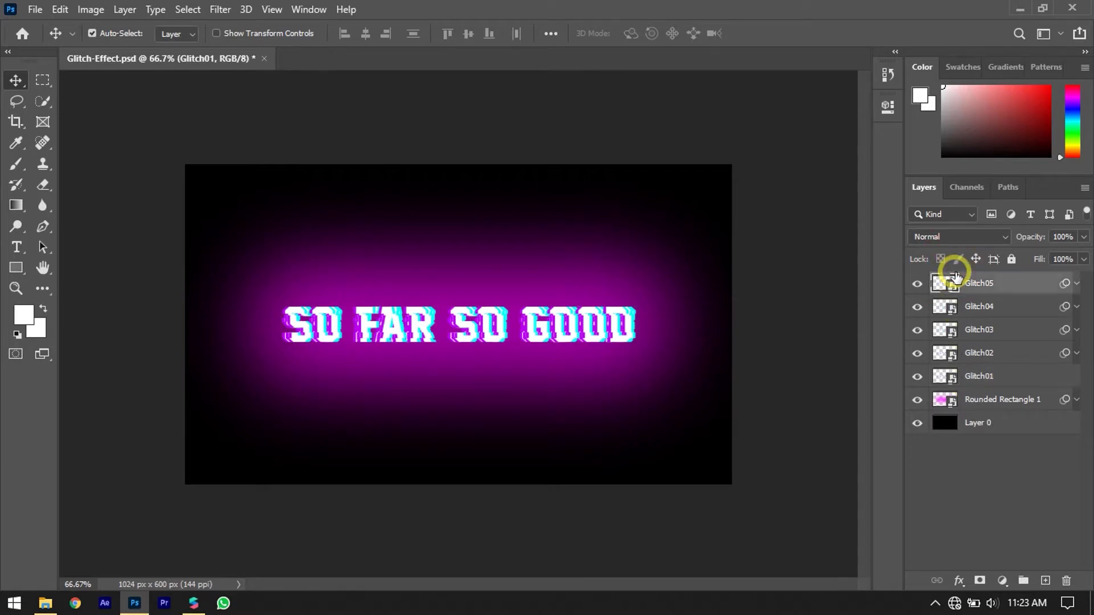
left_click(987, 379, "shift")
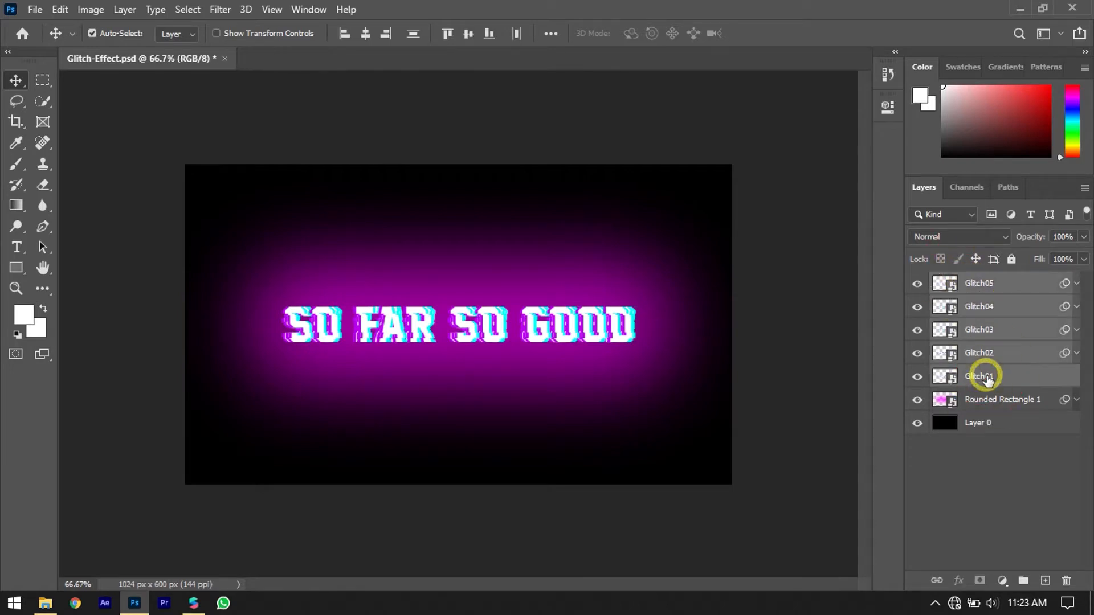
right_click(987, 379)
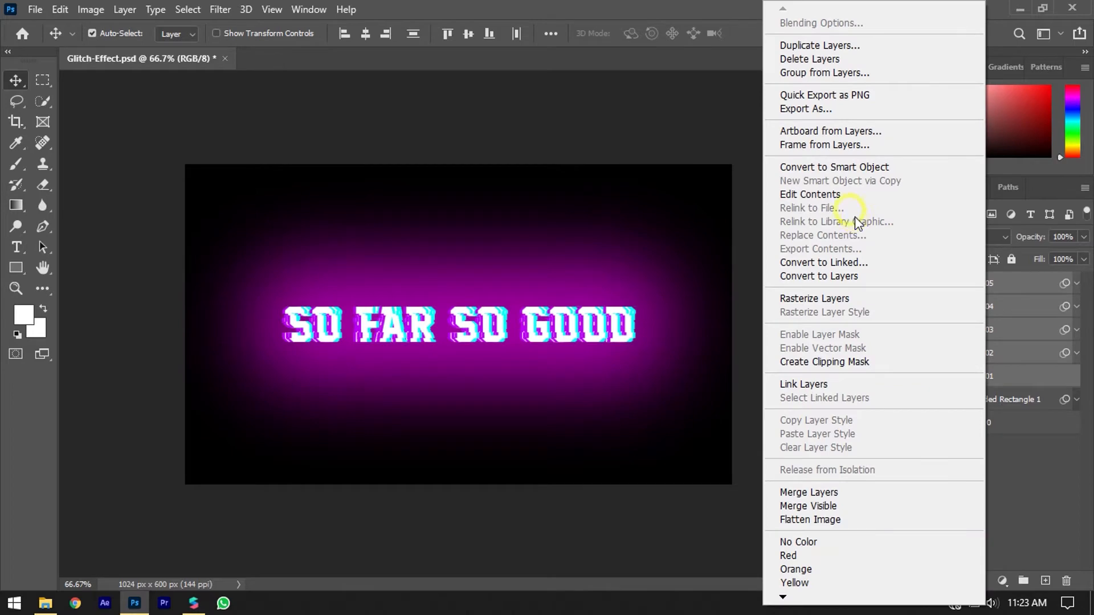
left_click(792, 107)
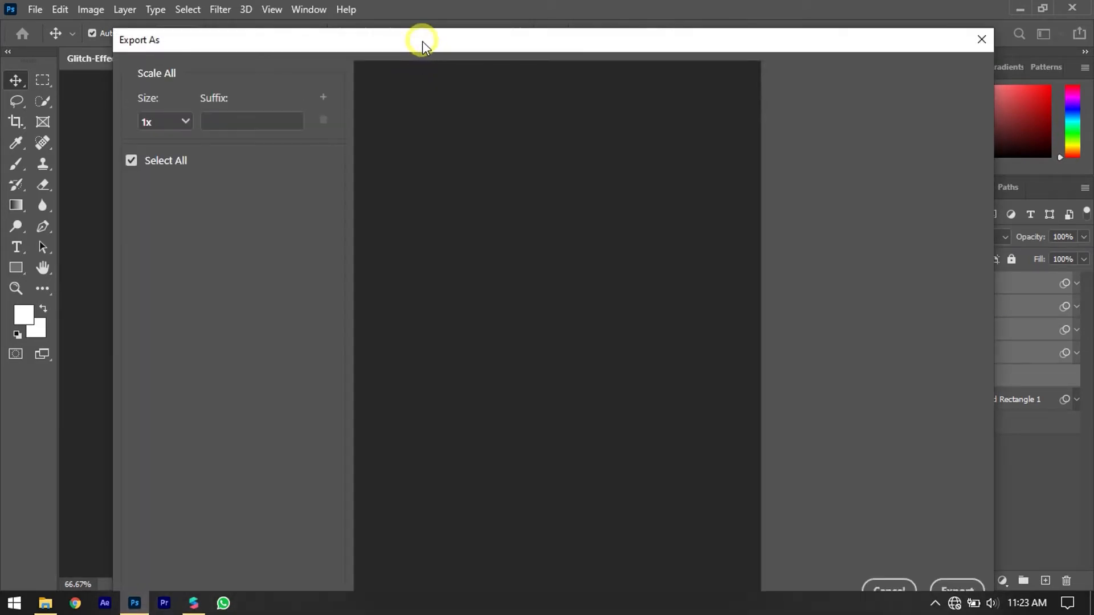
left_click_drag(422, 41, 419, 4)
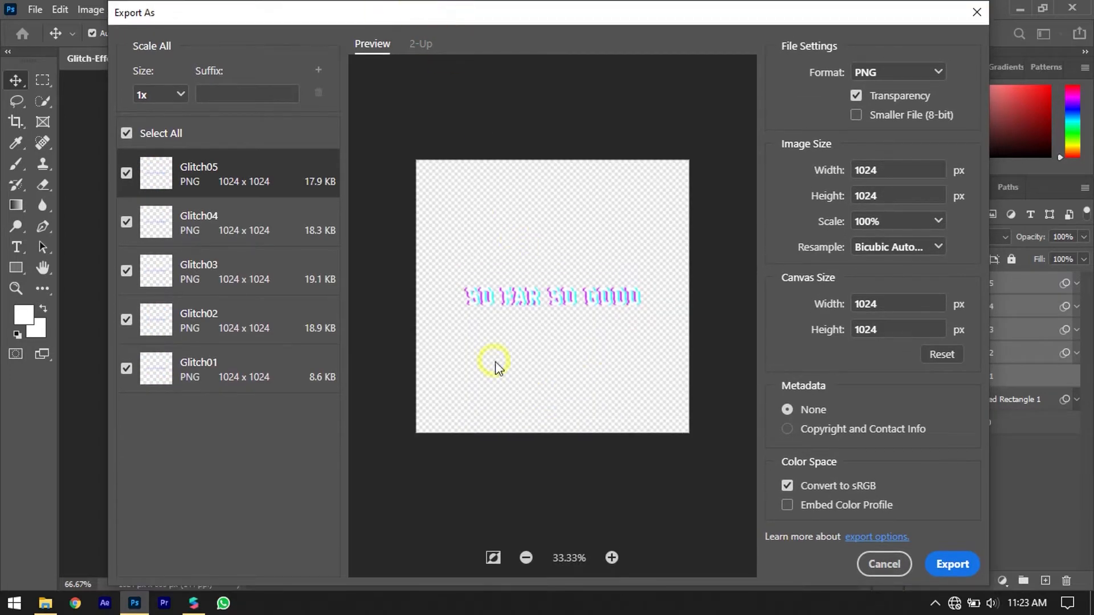
Export the five glitch layers as PNG files into the MUMBAIKAR NIKHIL folder inside SPARK-AR
left_click(955, 575)
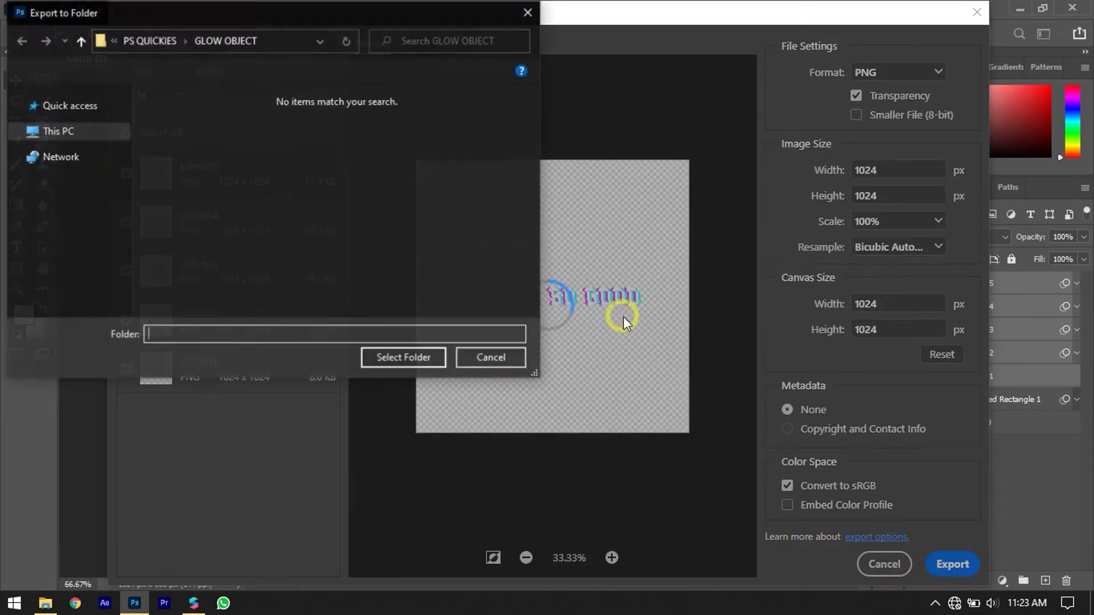
left_click(166, 46)
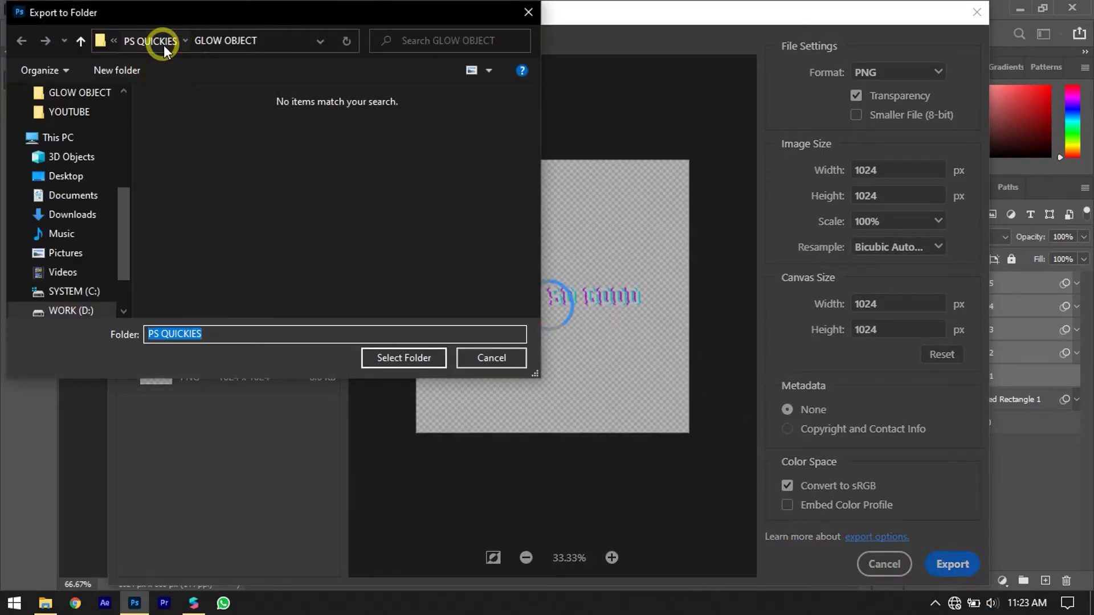
left_click(163, 45)
left_click(178, 99)
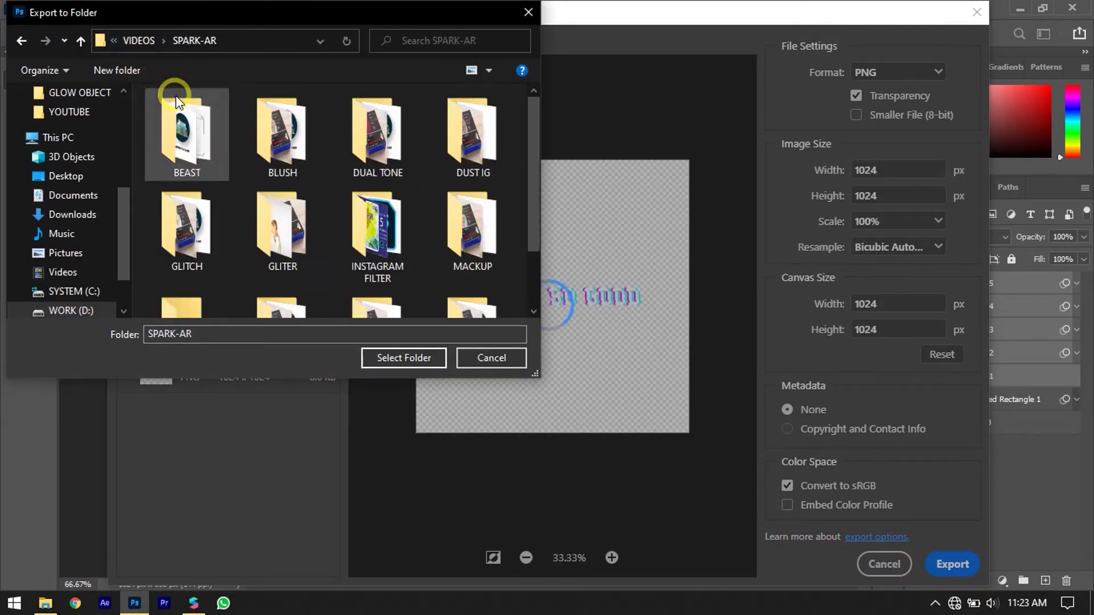
scroll(260, 190, "down", 2)
left_click(213, 247)
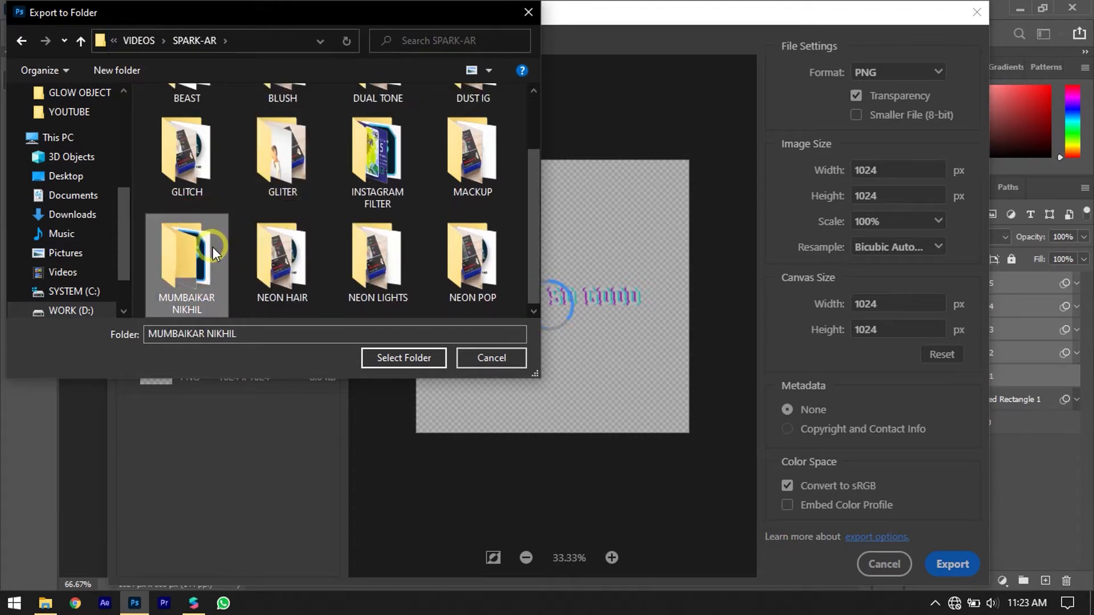
double_click(213, 247)
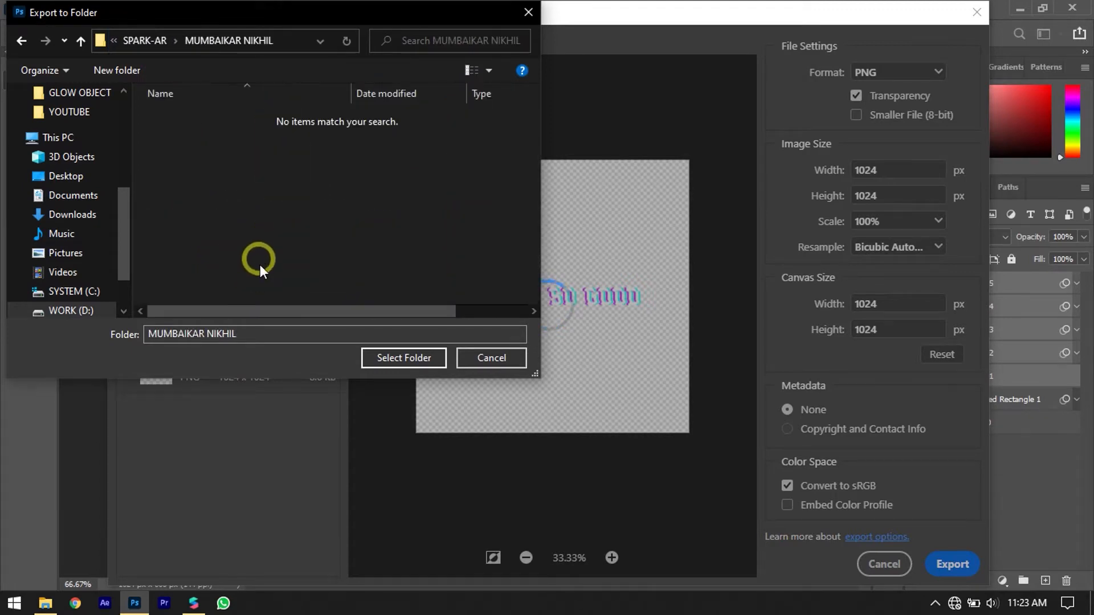
left_click(373, 358)
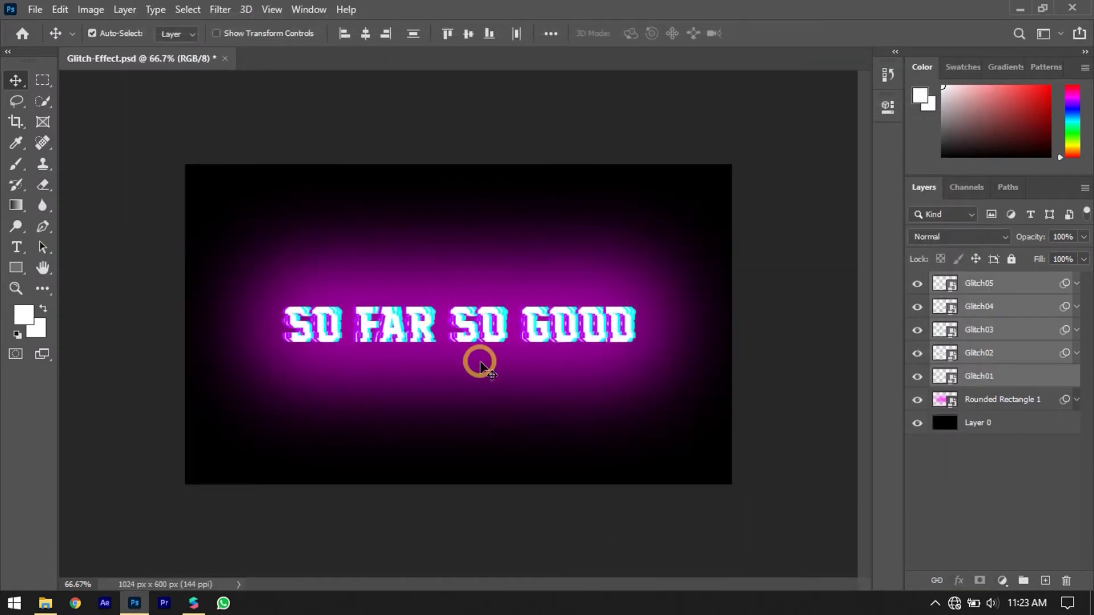
Switch to File Explorer and check the exported Glitch01 to Glitch05 images in the project folder
left_click(1017, 9)
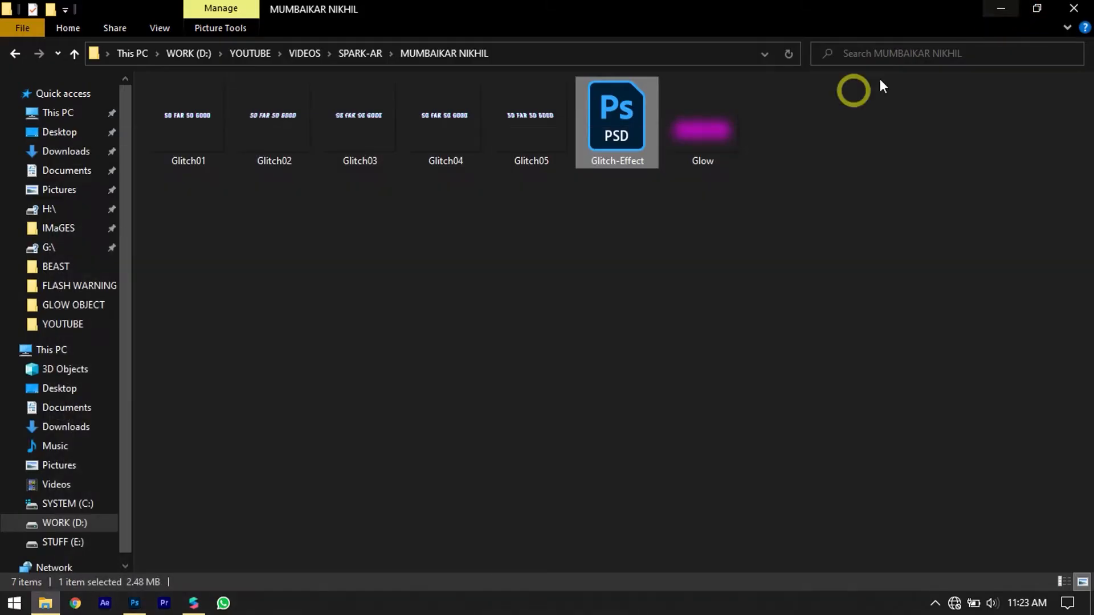
left_click(723, 235)
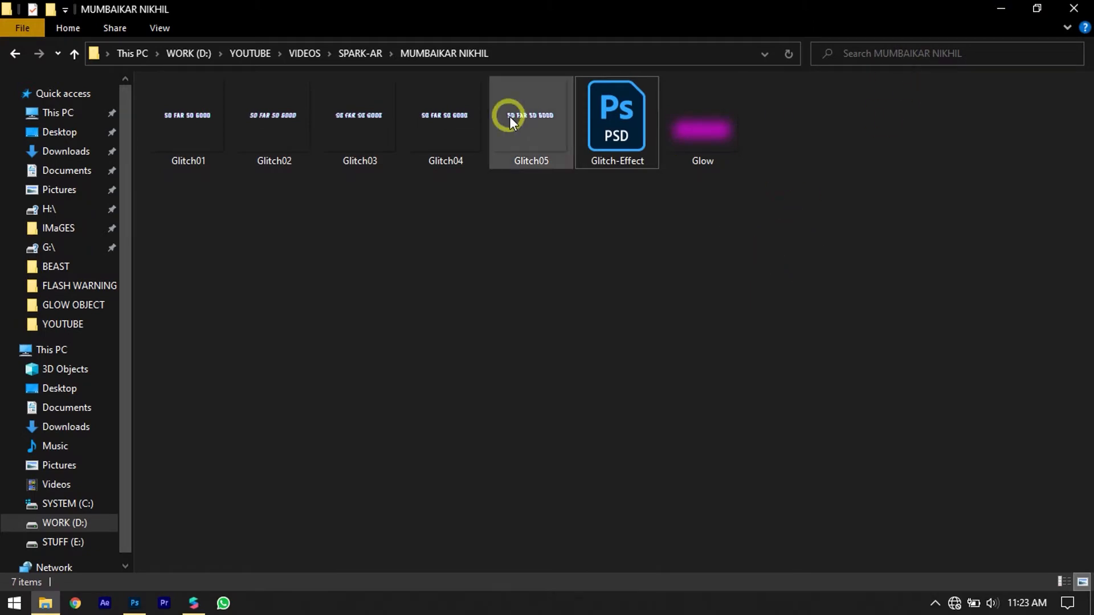
left_click_drag(564, 214, 244, 122)
left_click(646, 249)
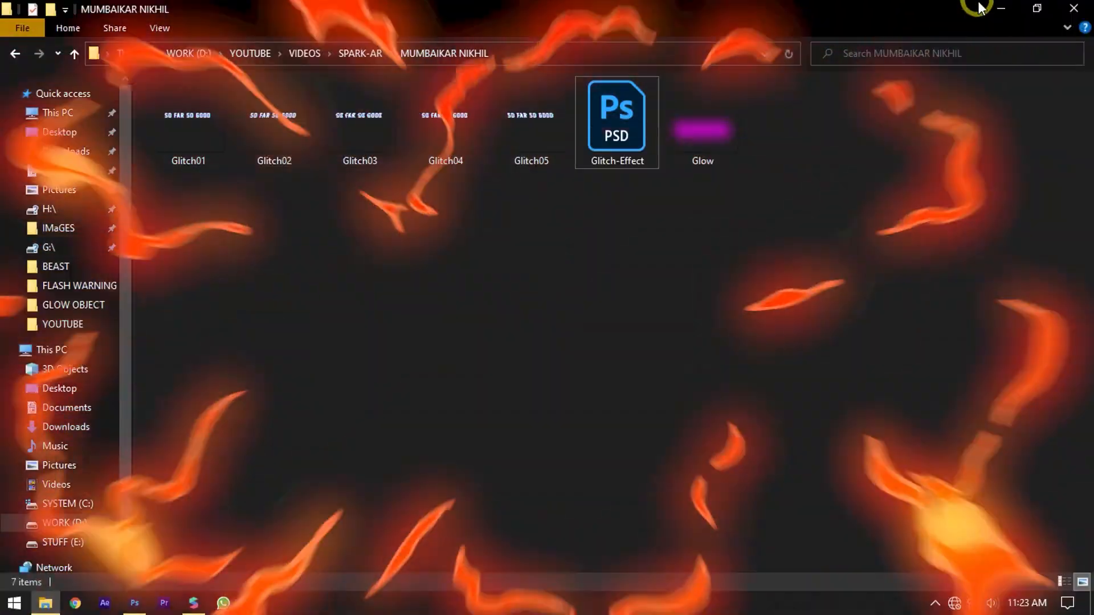
Switch to Spark AR Studio, create a new blank project and enlarge the iPhone 8 simulator preview
left_click(990, 7)
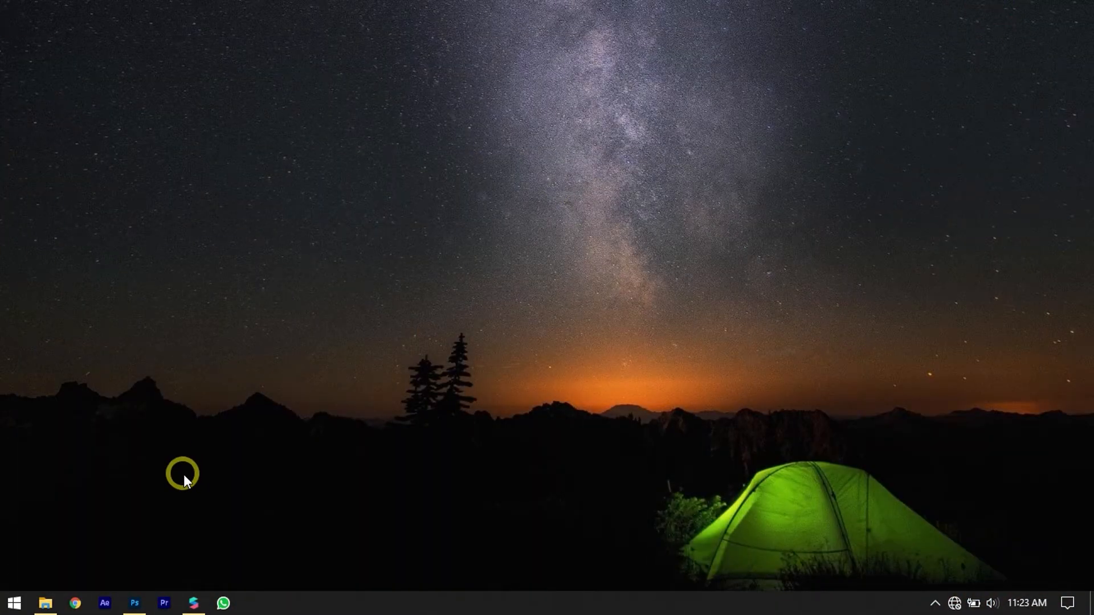
left_click(194, 602)
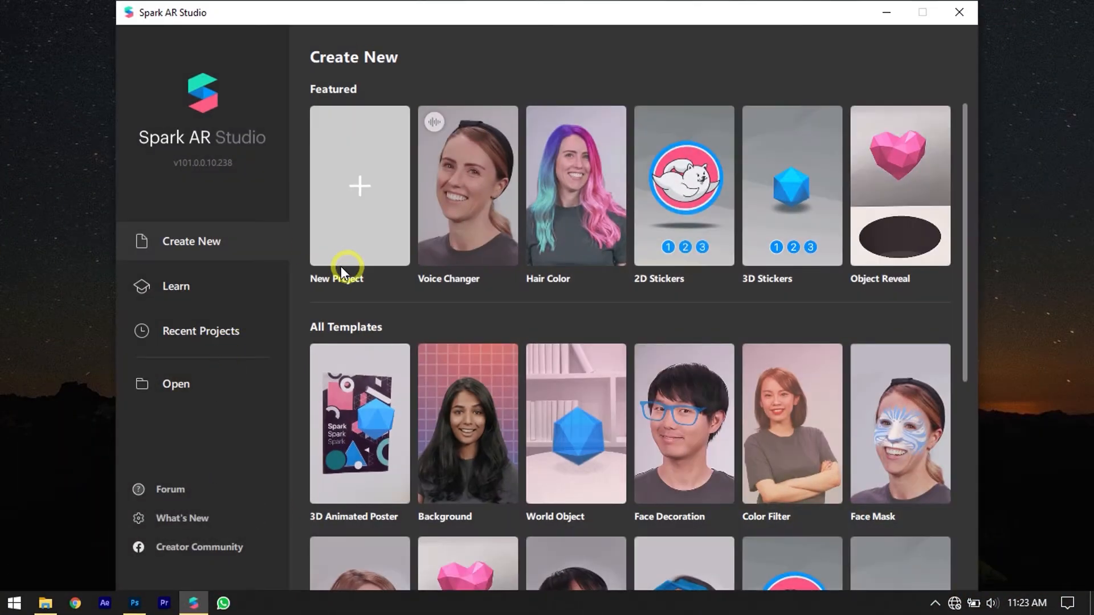
left_click(345, 208)
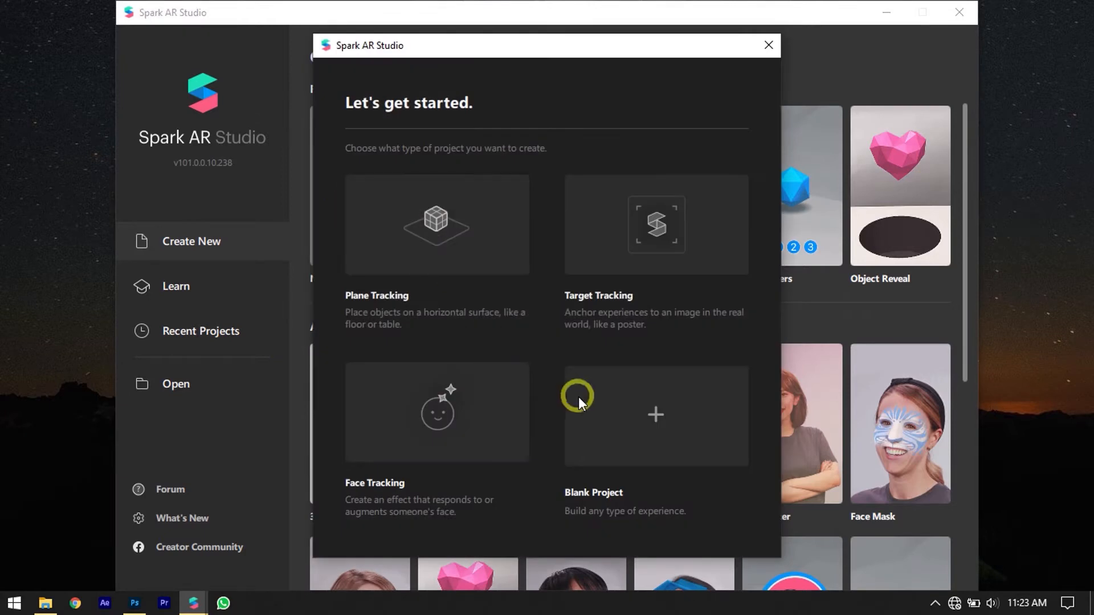
left_click(644, 422)
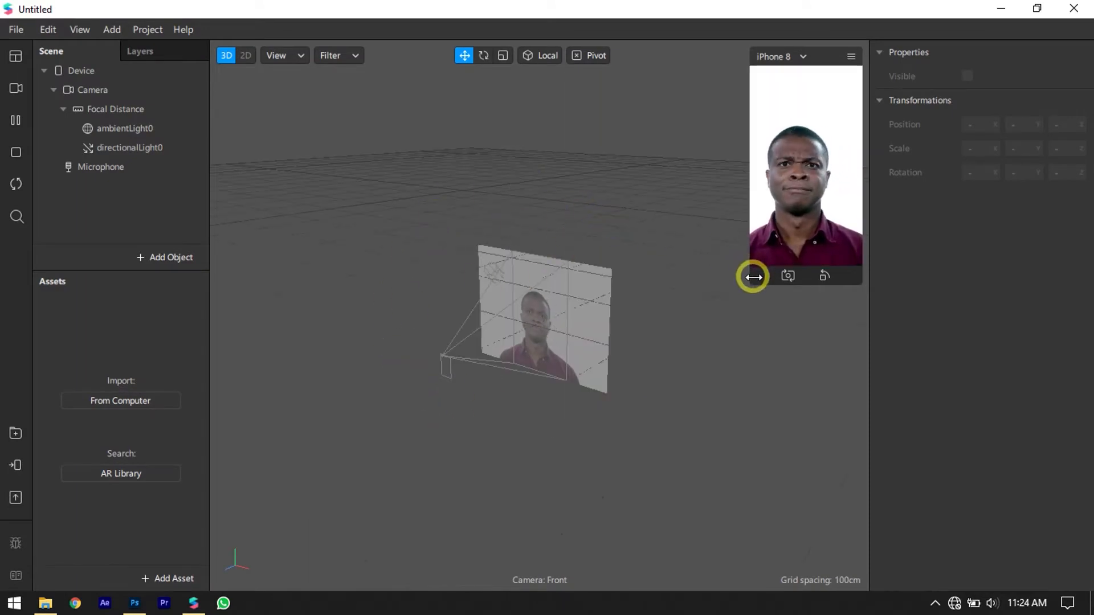
left_click_drag(752, 283, 712, 322)
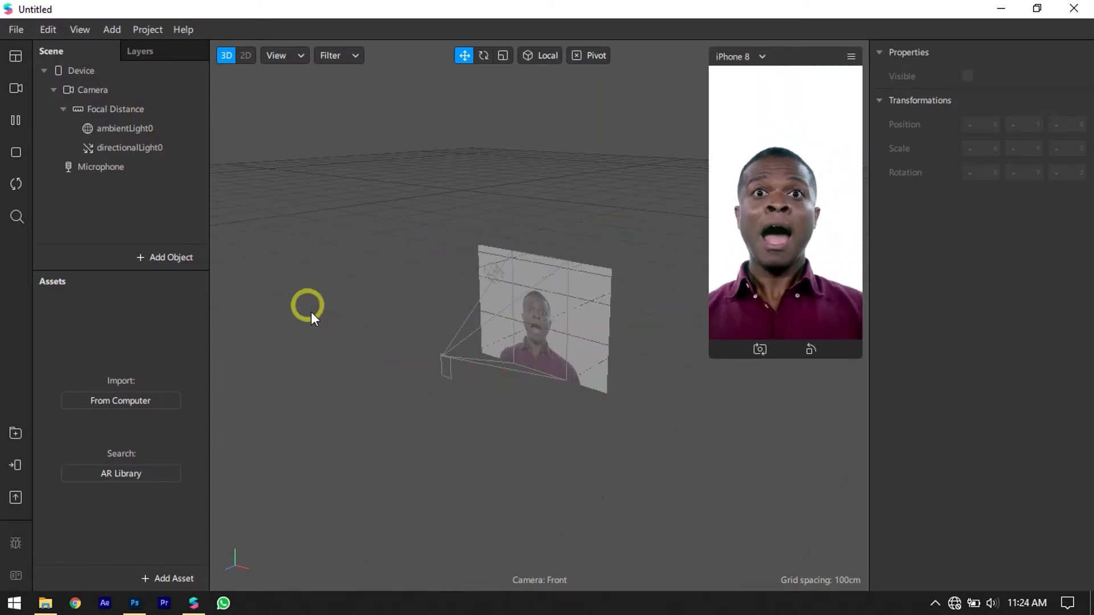
left_click(45, 599)
key("ctrl+a")
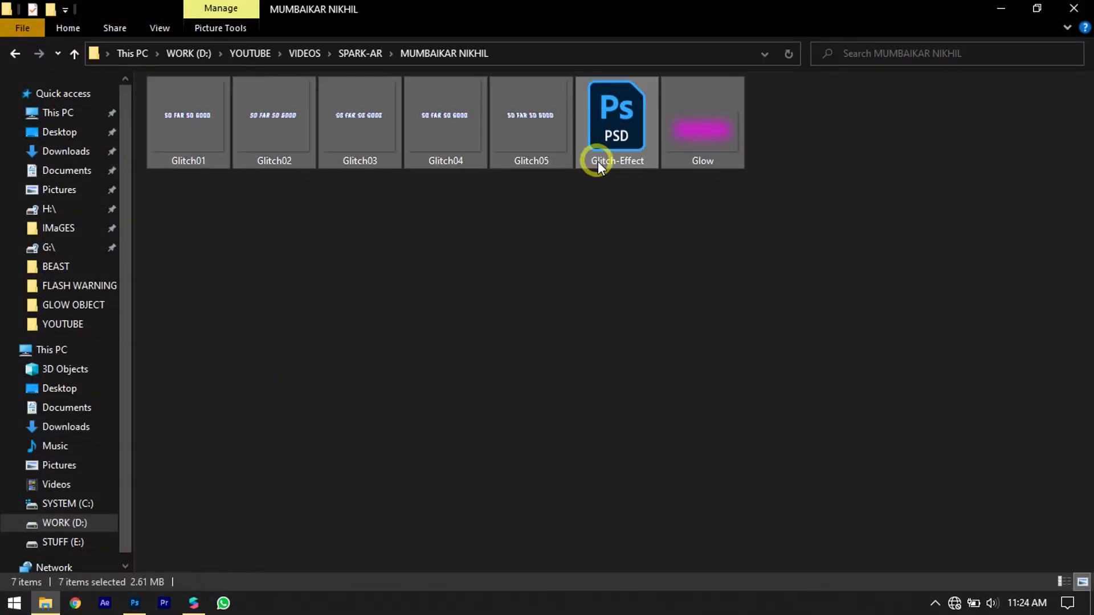
left_click(597, 161, "ctrl")
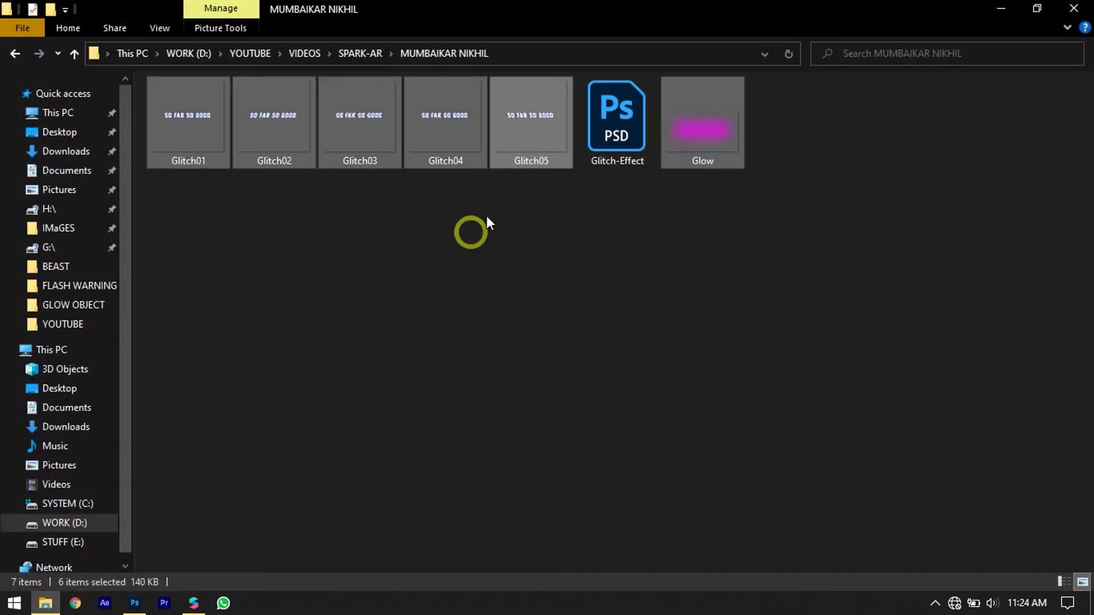
left_click_drag(487, 219, 285, 484)
left_click(998, 9)
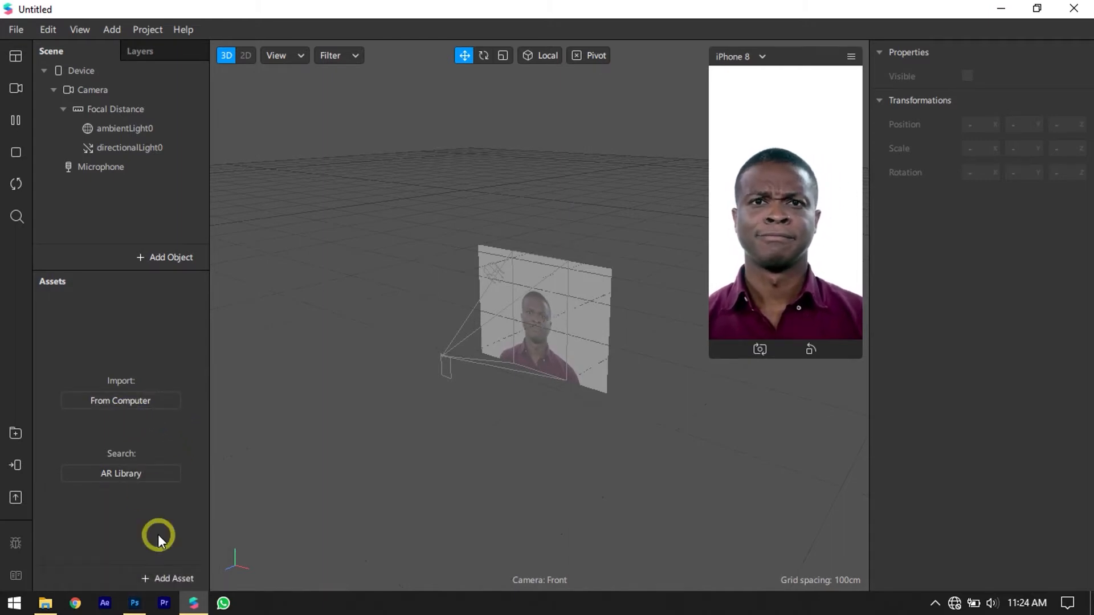
Add an animation sequence asset and name it 01
left_click(158, 574)
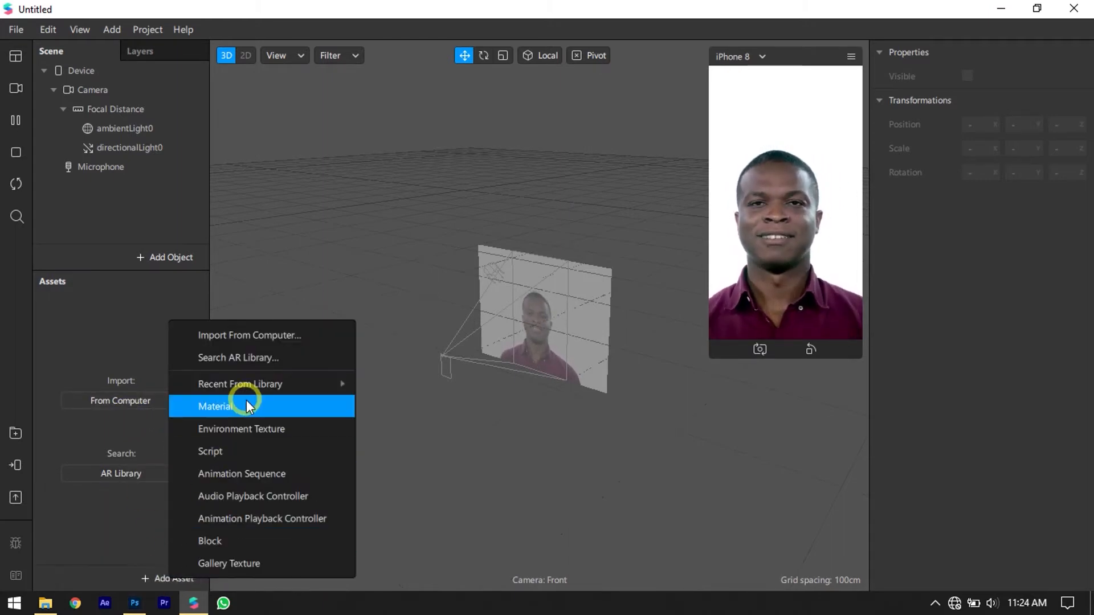
left_click(231, 474)
type("01")
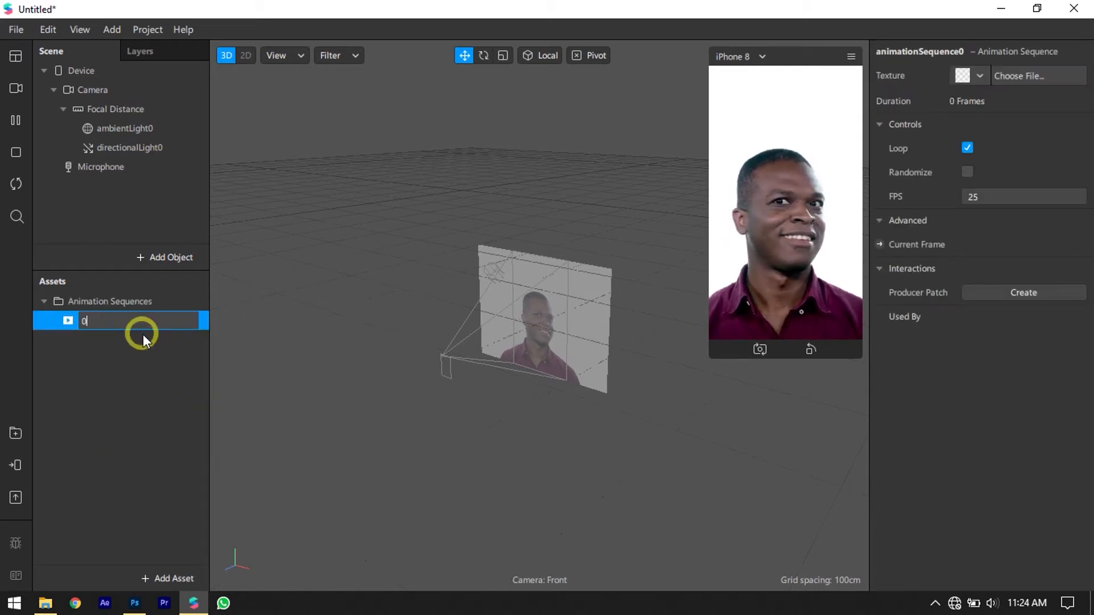
key("Return")
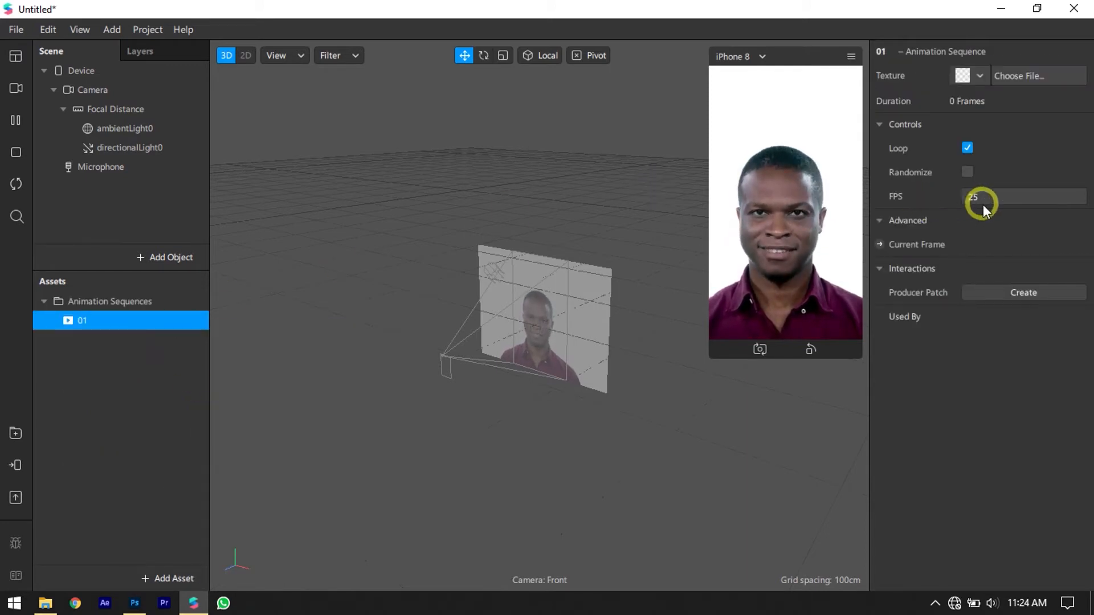
Load Glitch01 through Glitch05 from the MUMBAIKAR NIKHIL folder on WORK (D:) as the texture of animation sequence 01
left_click(1024, 77)
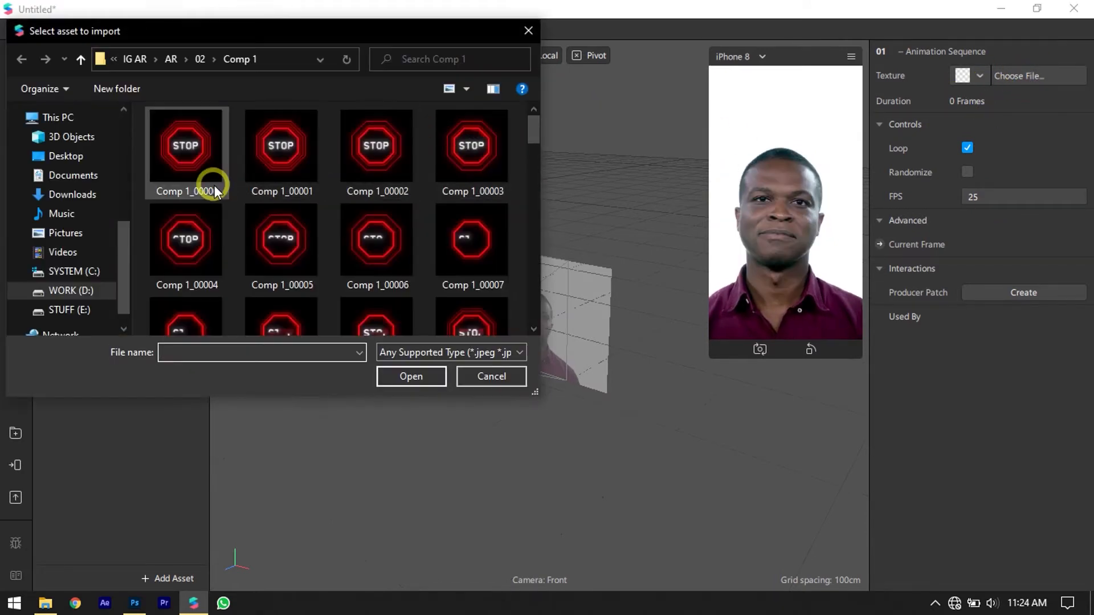
left_click(86, 290)
scroll(292, 230, "down", 3)
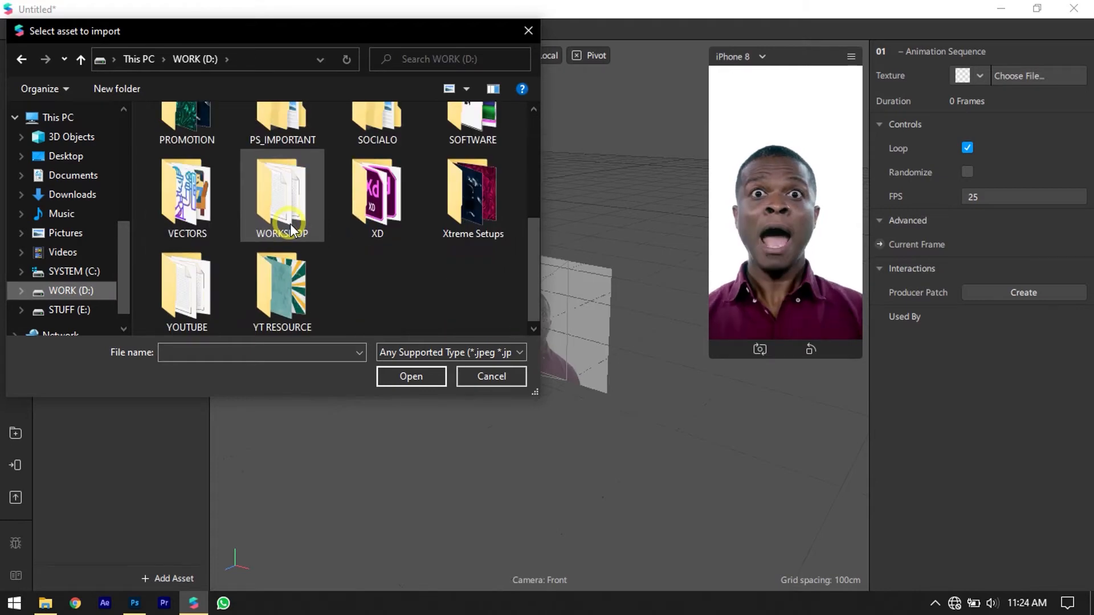
double_click(181, 302)
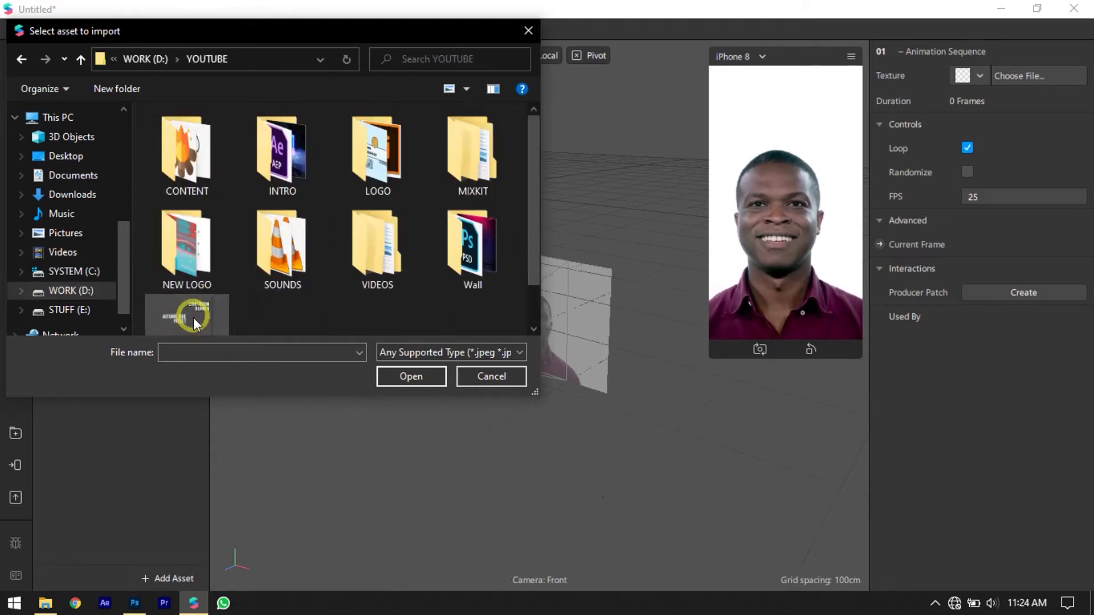
double_click(351, 221)
double_click(366, 165)
scroll(256, 231, "down", 3)
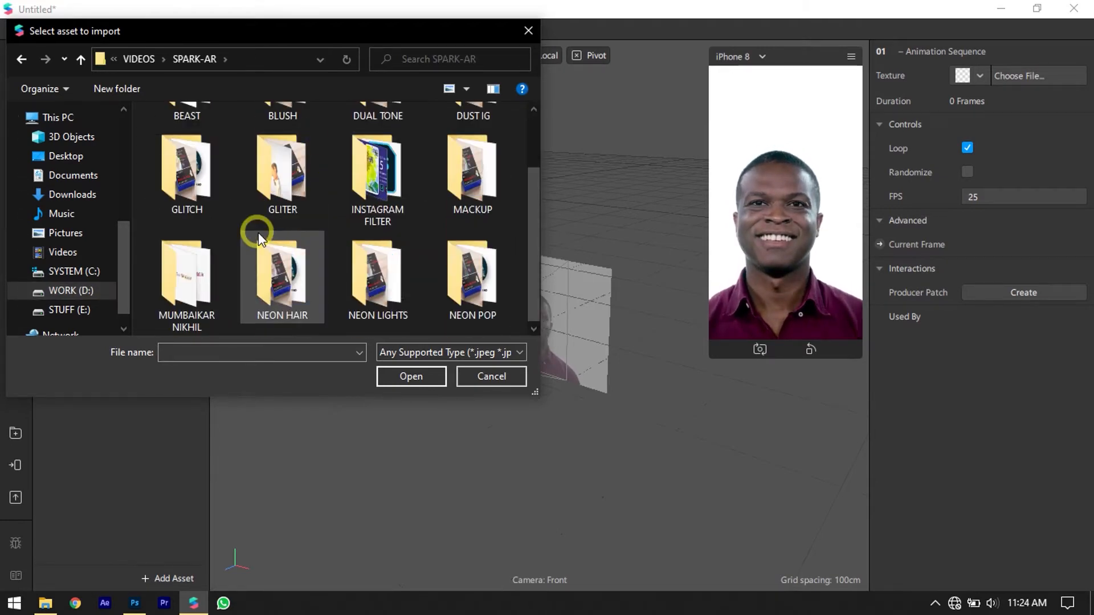
double_click(187, 294)
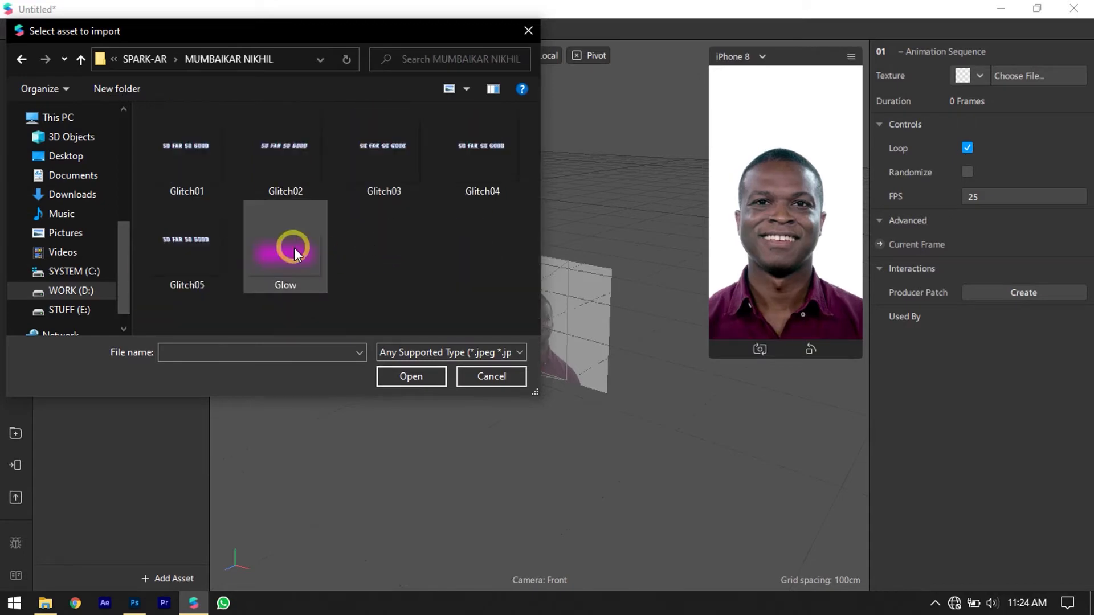
left_click(199, 261)
left_click(203, 179, "shift")
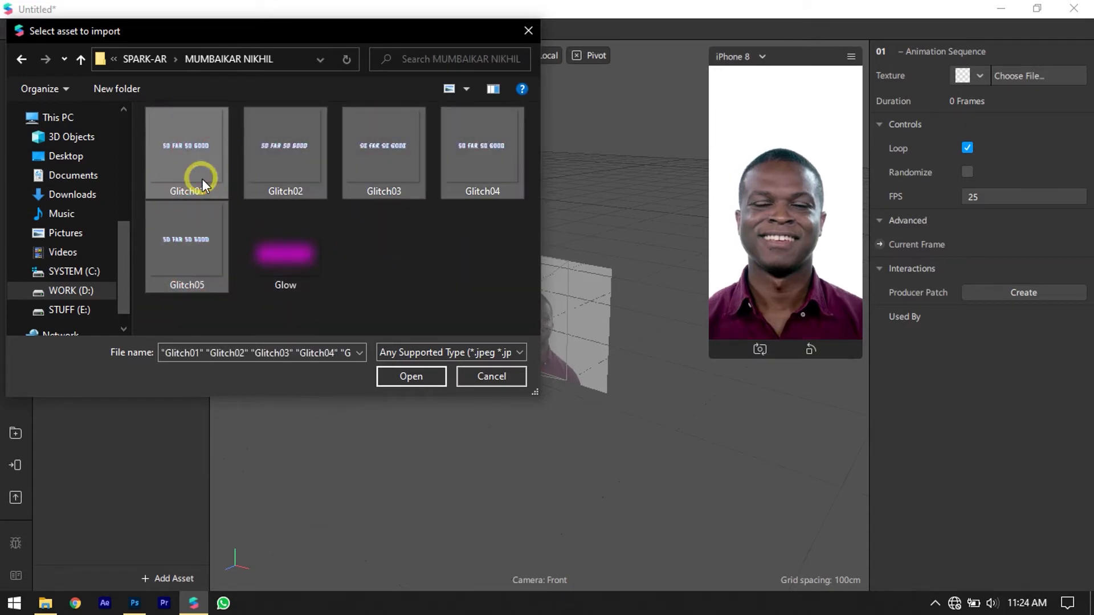
left_click(387, 370)
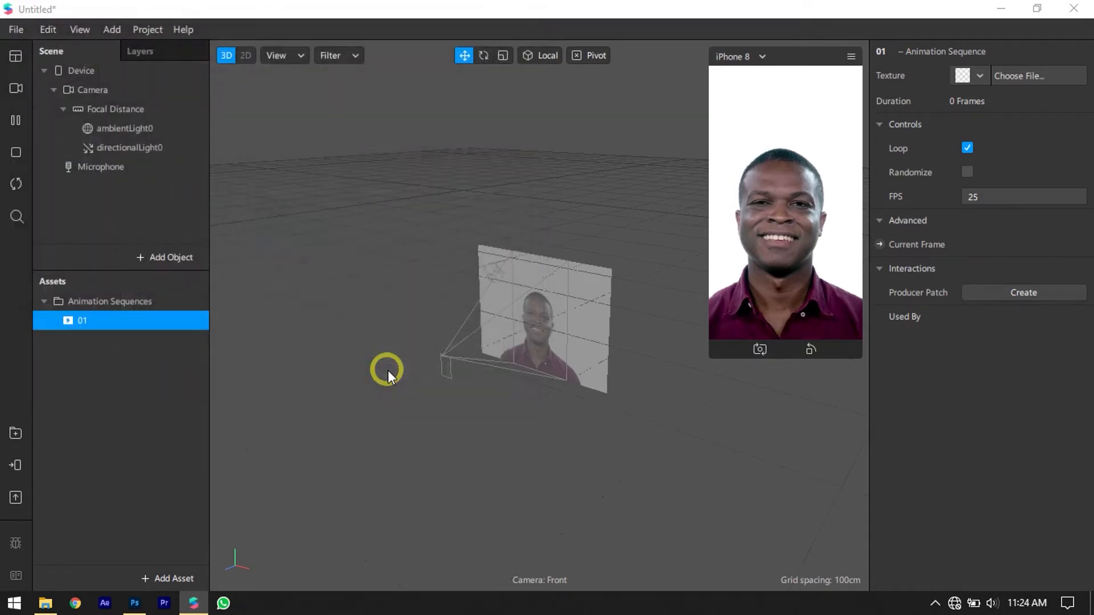
Import the Glow image from the File Explorer folder into the Spark AR Studio project's assets
left_click(45, 604)
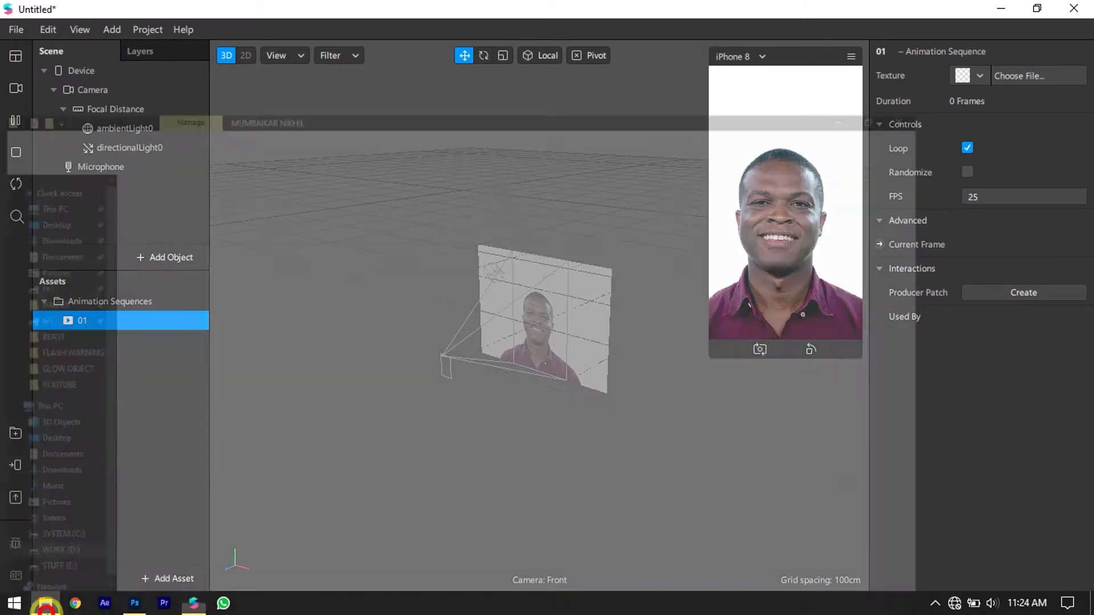
left_click(557, 309)
left_click_drag(704, 121, 196, 606)
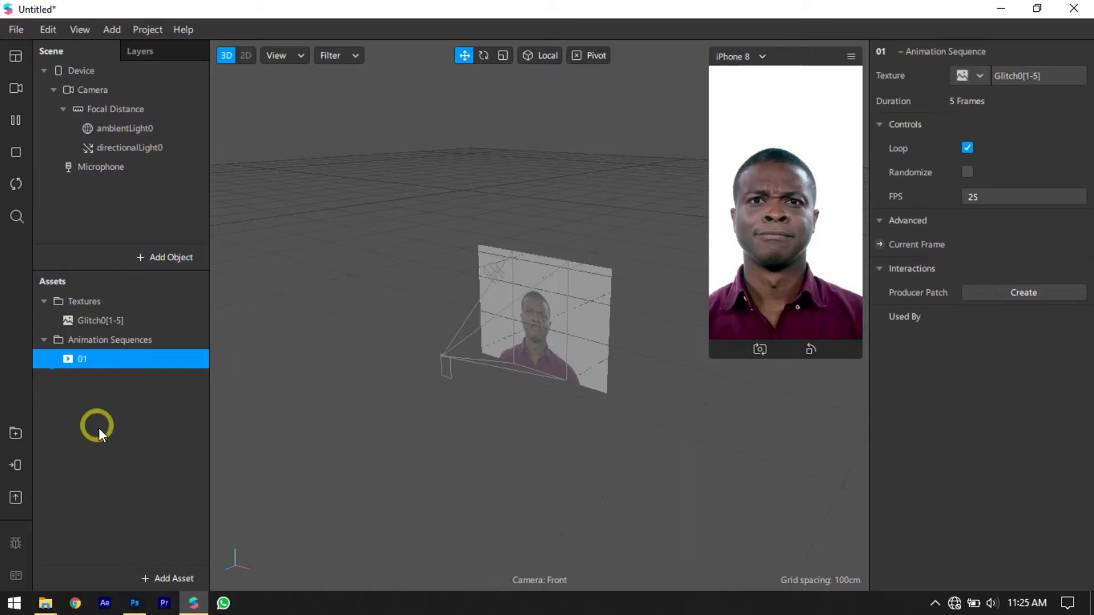
Turn on No compression for the Glow texture
left_click(125, 345)
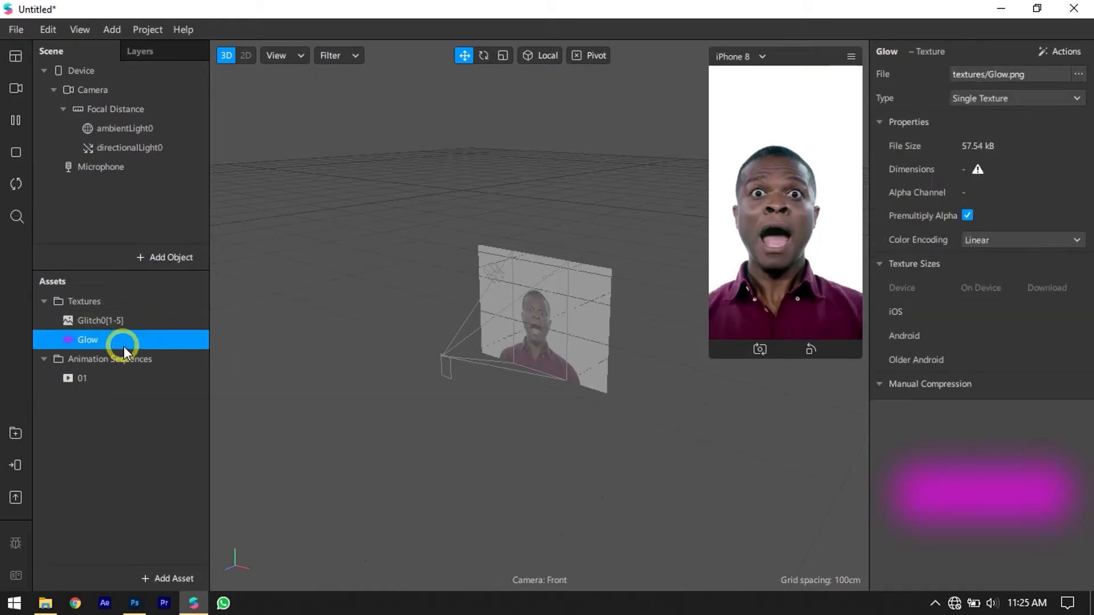
left_click(102, 321)
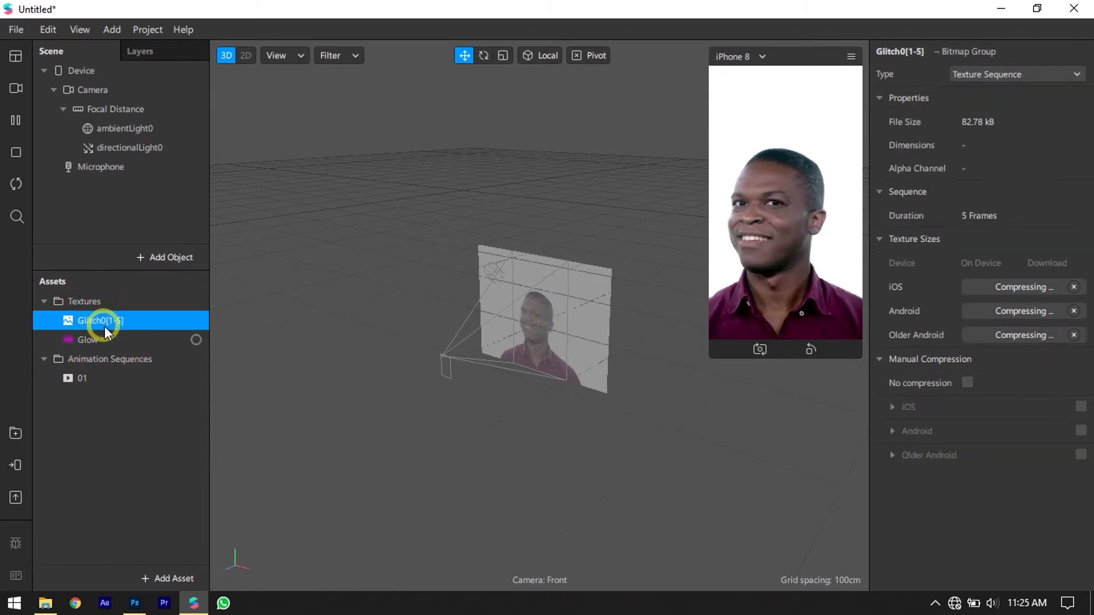
left_click(106, 341, "shift")
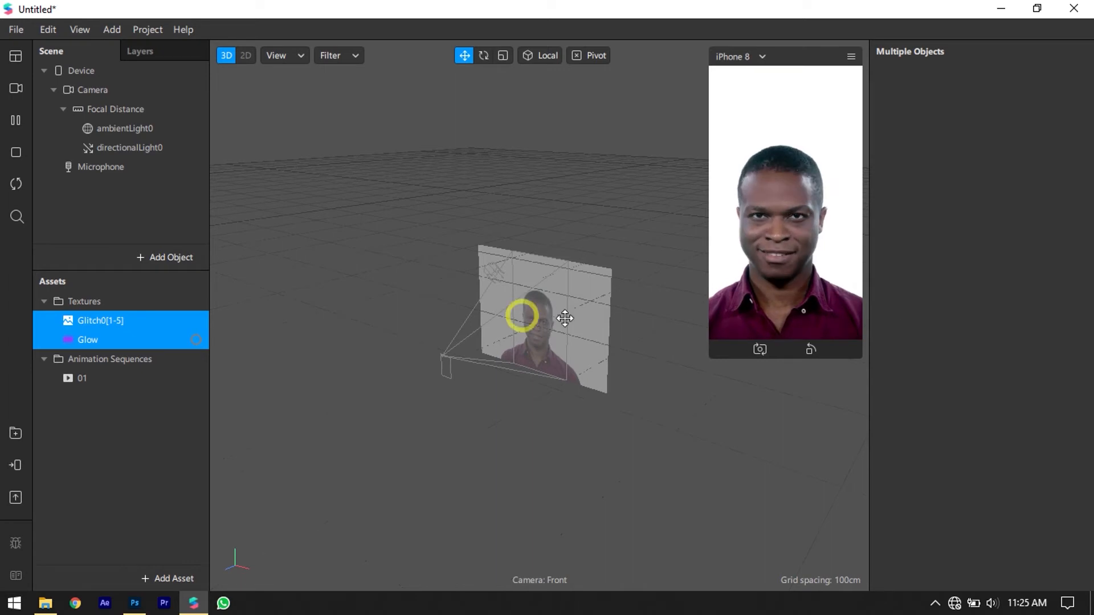
left_click(133, 393)
left_click(117, 340)
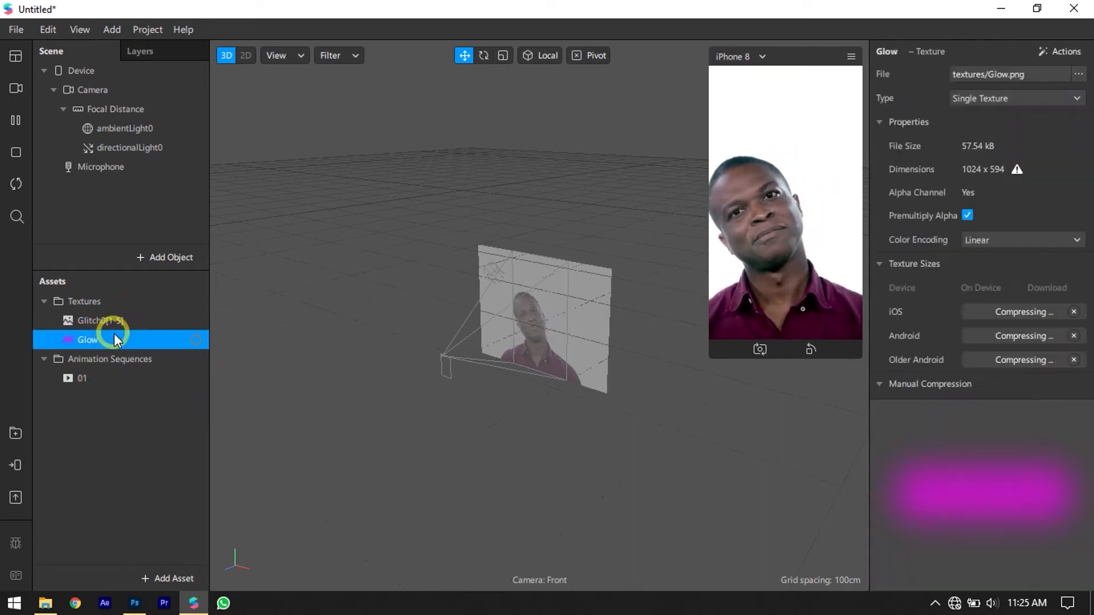
scroll(892, 324, "down", 3)
scroll(892, 325, "down", 2)
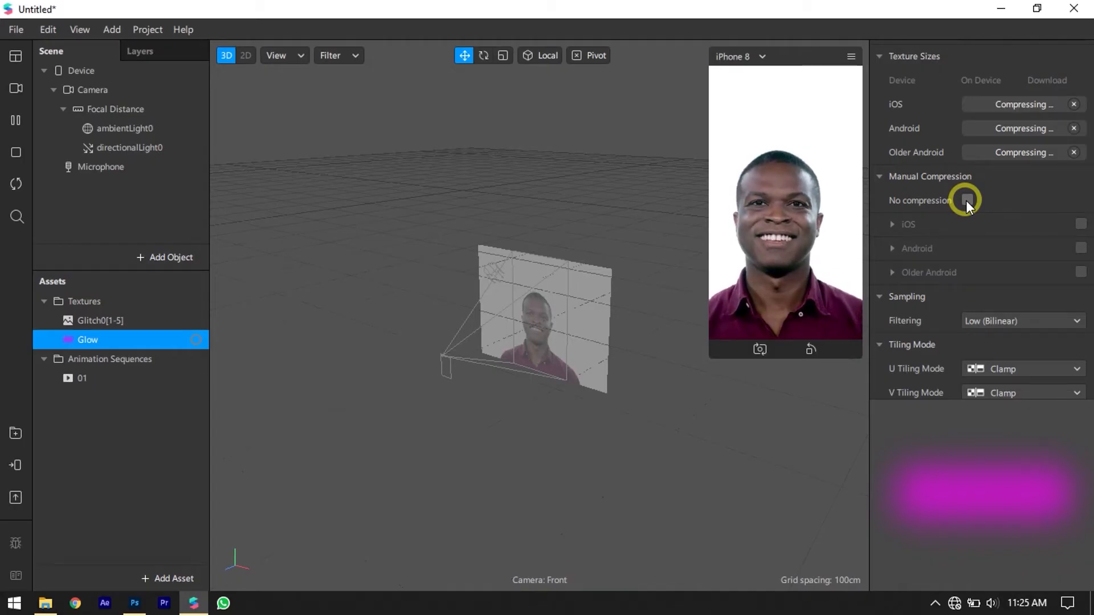
left_click(967, 200)
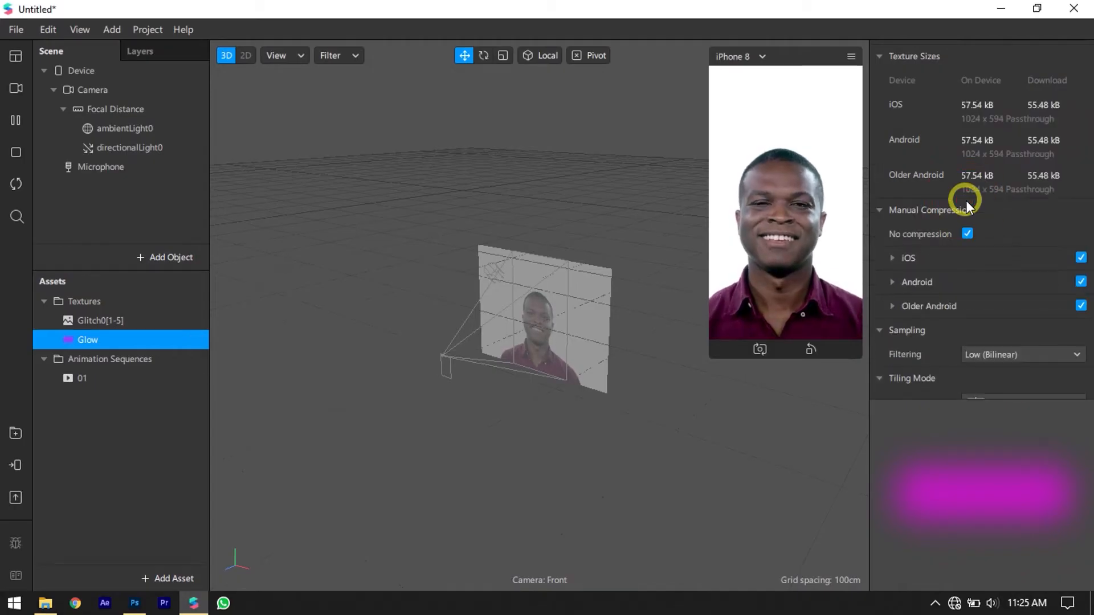
Turn on No compression for the Glitch0[1-5] texture and enlarge the iPhone 8 preview
left_click(109, 321)
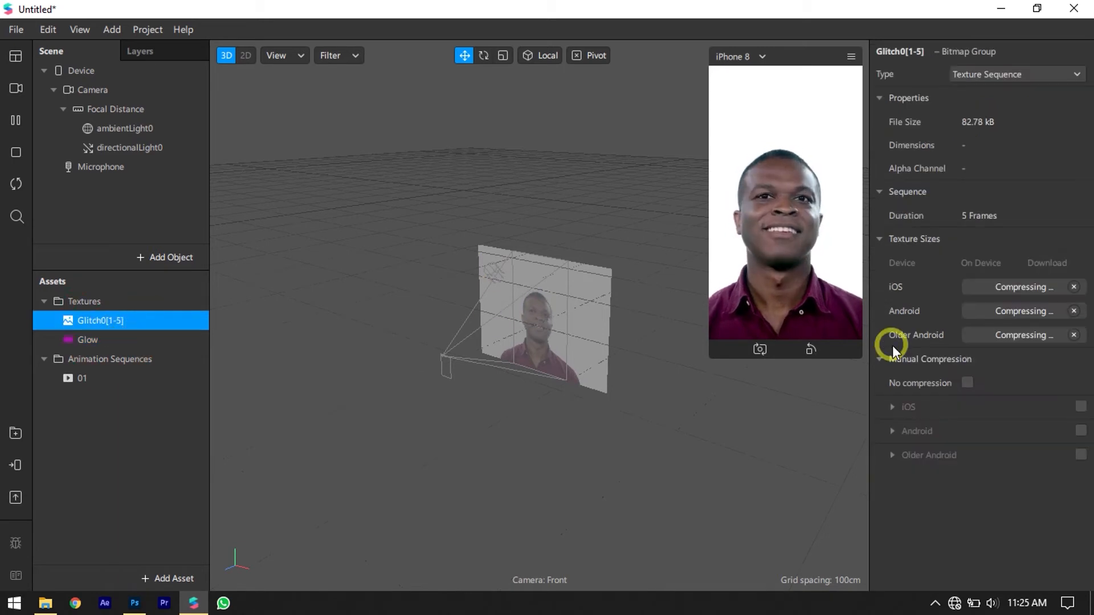
left_click(967, 382)
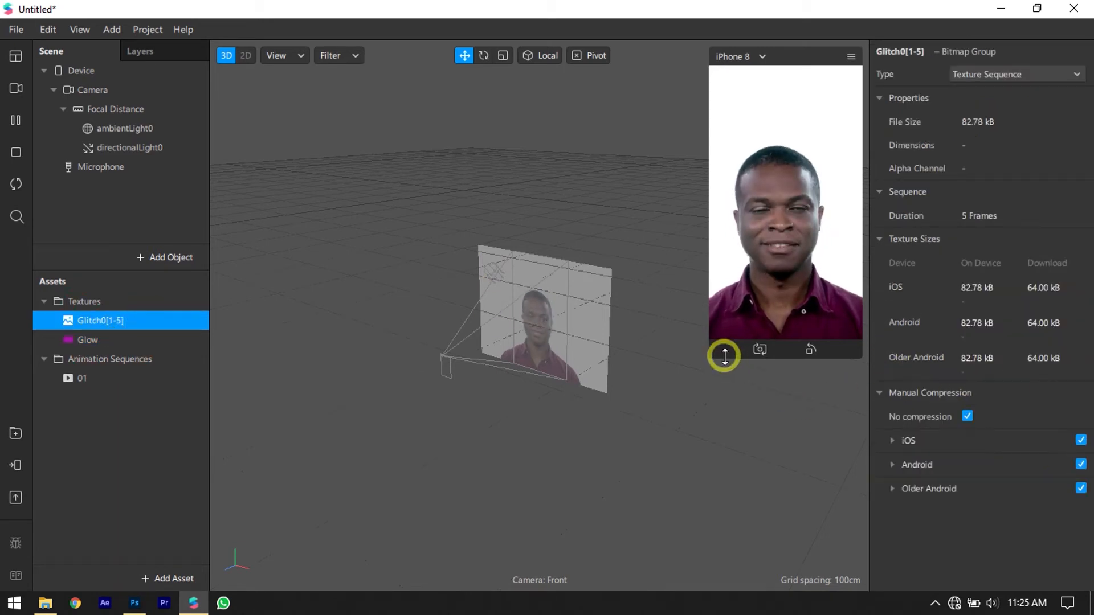
left_click_drag(712, 354, 644, 435)
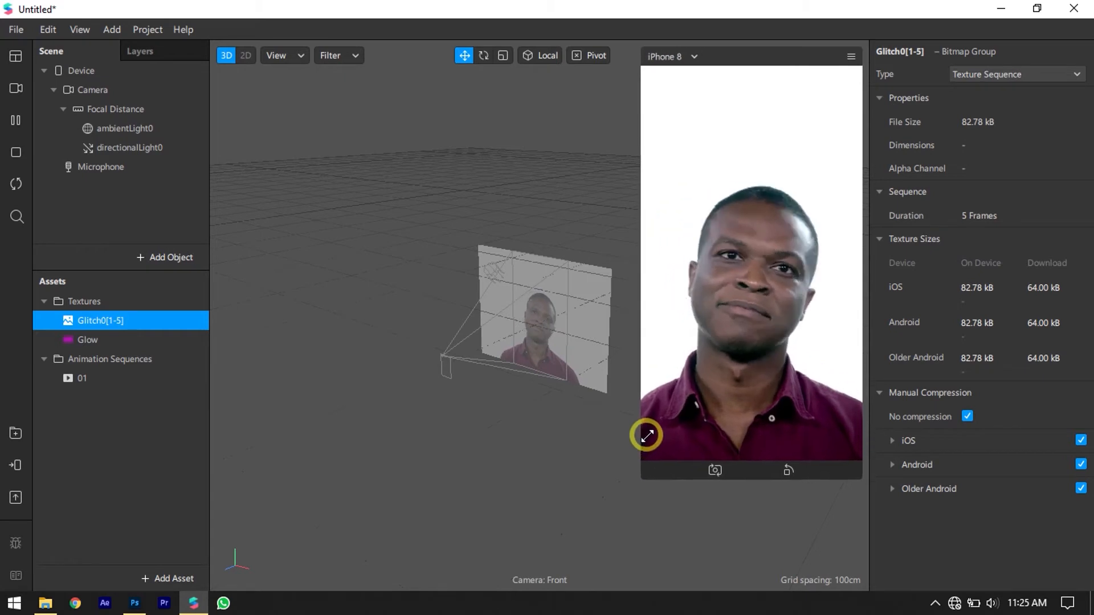
Add a Face Tracker object to the scene
left_click(165, 258)
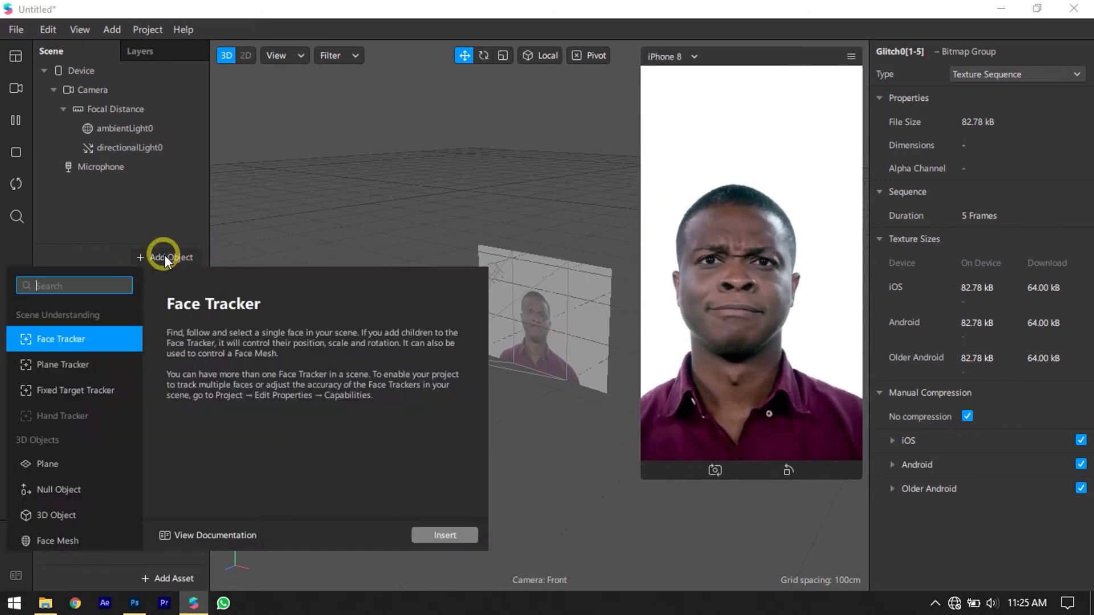
left_click(72, 343)
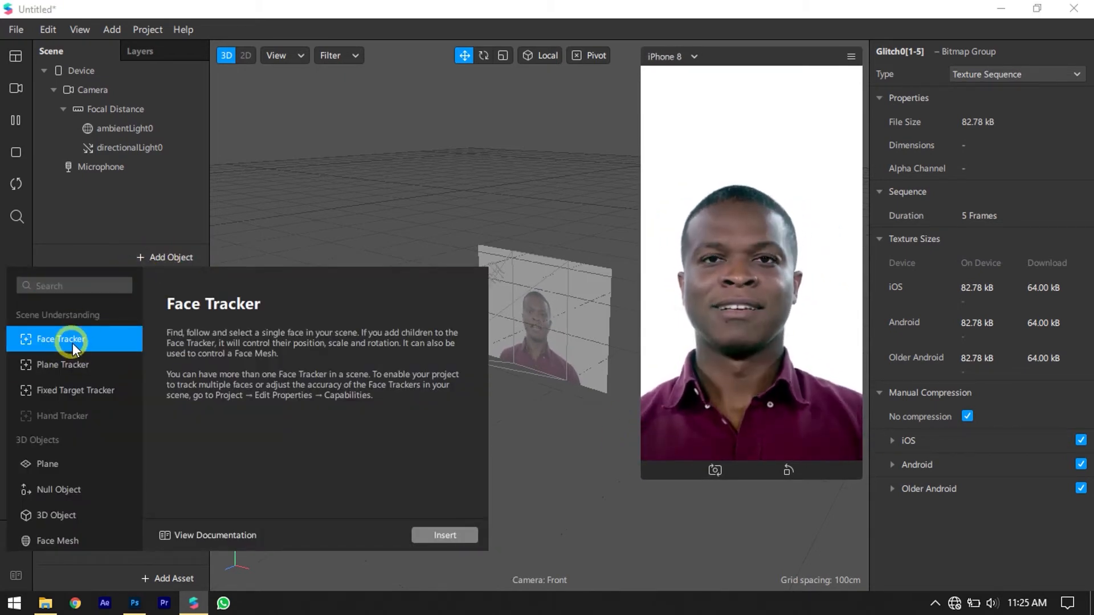
double_click(70, 337)
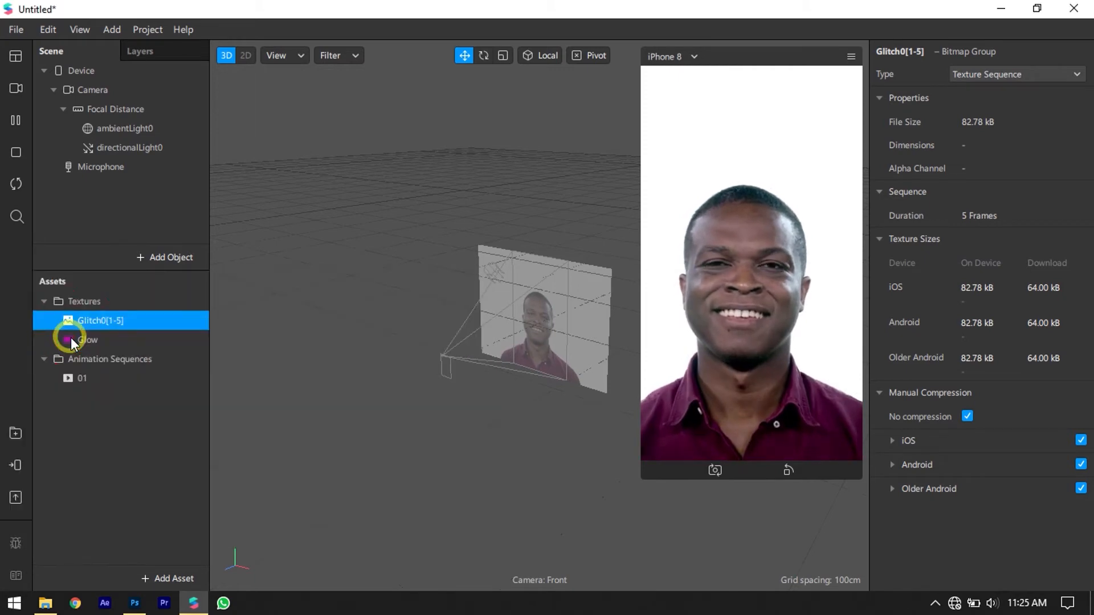
left_click(128, 166)
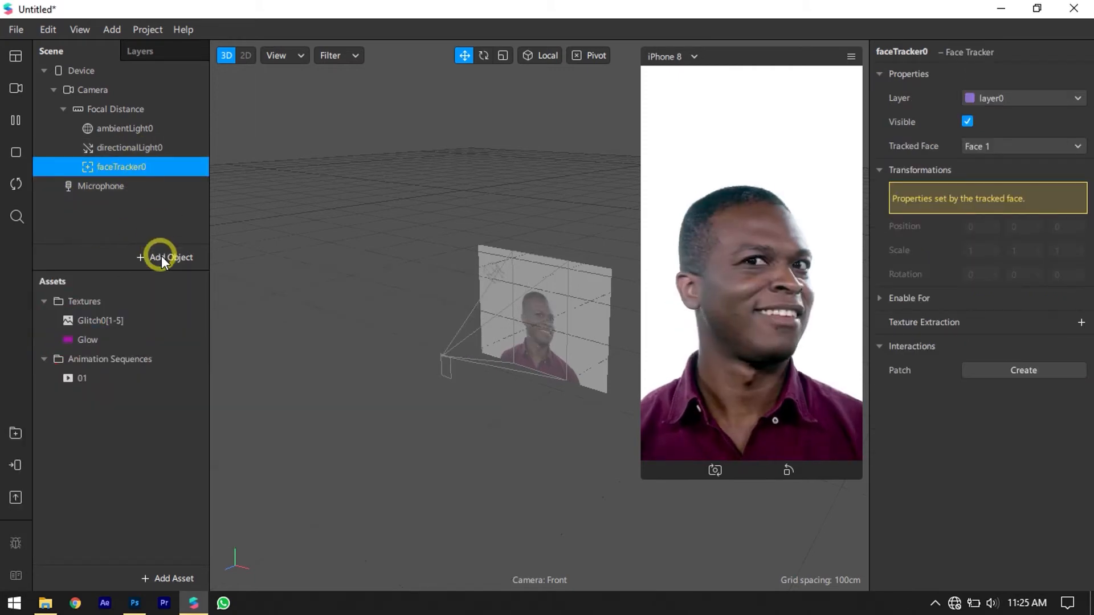
Add a plane as a child of the face tracker
right_click(128, 169)
mouse_move(162, 181)
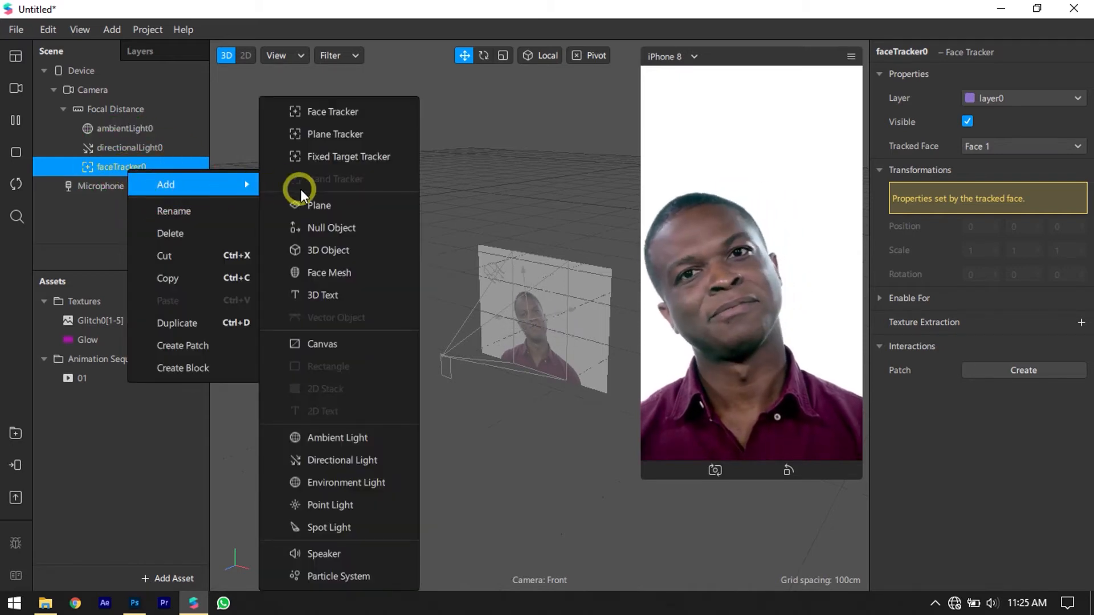
left_click(316, 204)
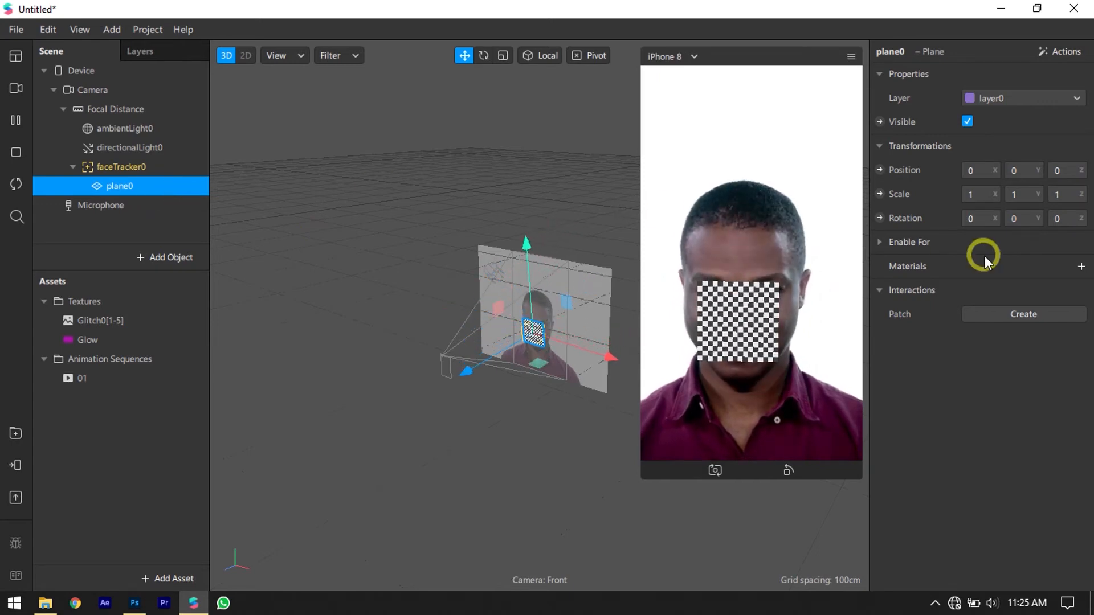
Create a new material on the face tracker's plane and rename it 01
left_click(1077, 268)
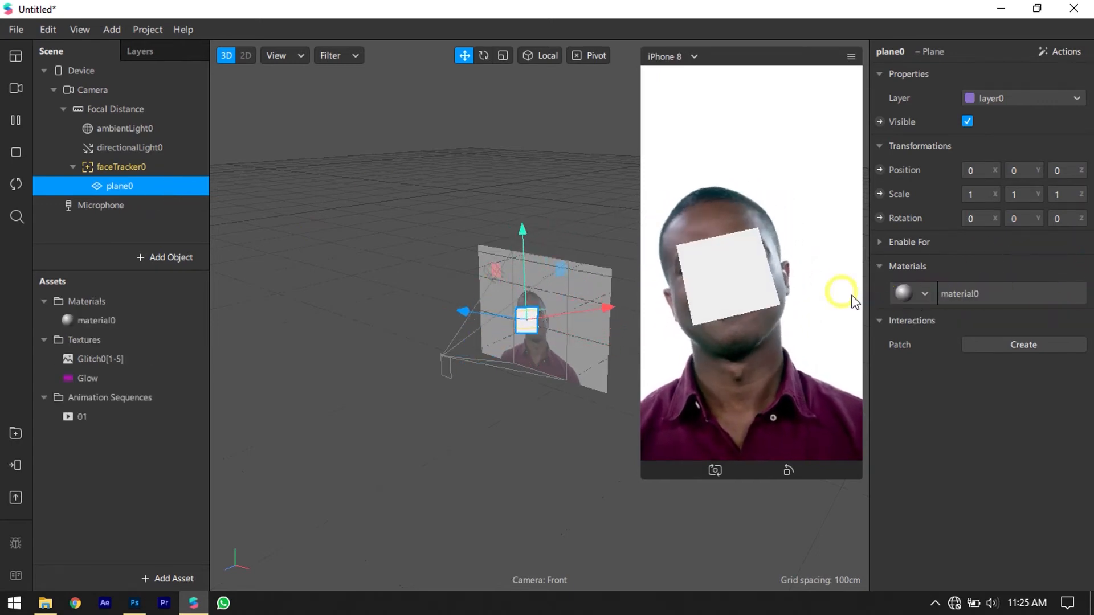
left_click(128, 323)
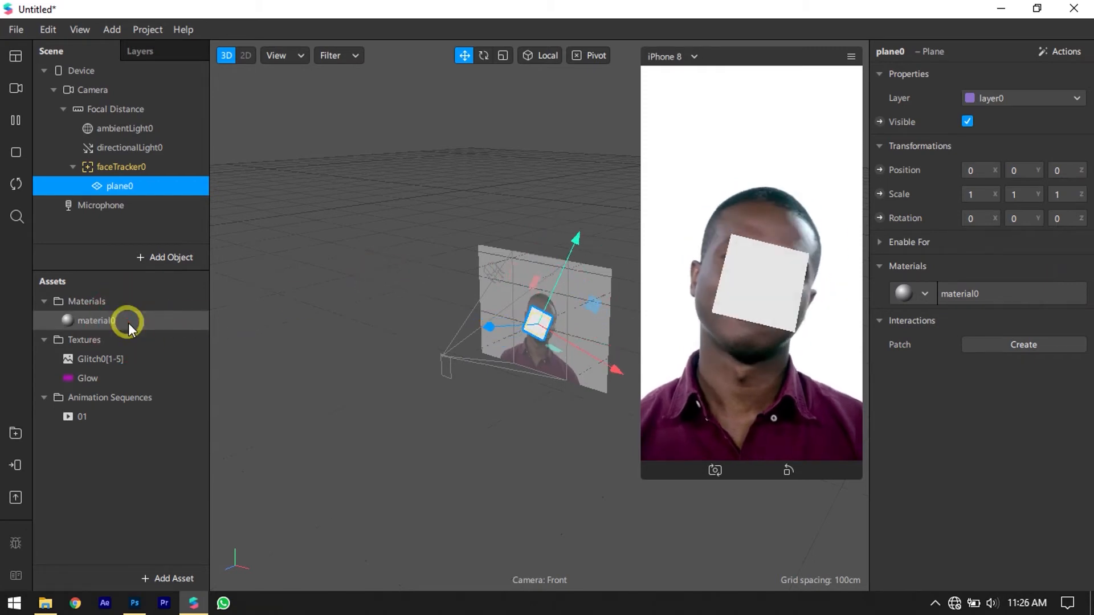
right_click(101, 319)
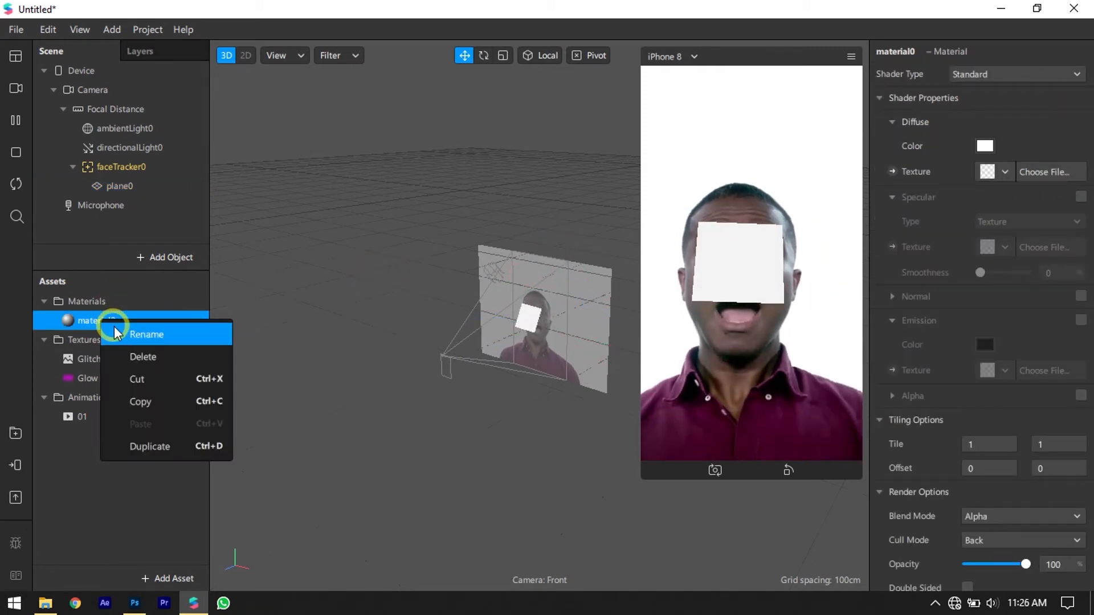
left_click(114, 327)
type("01")
key("Return")
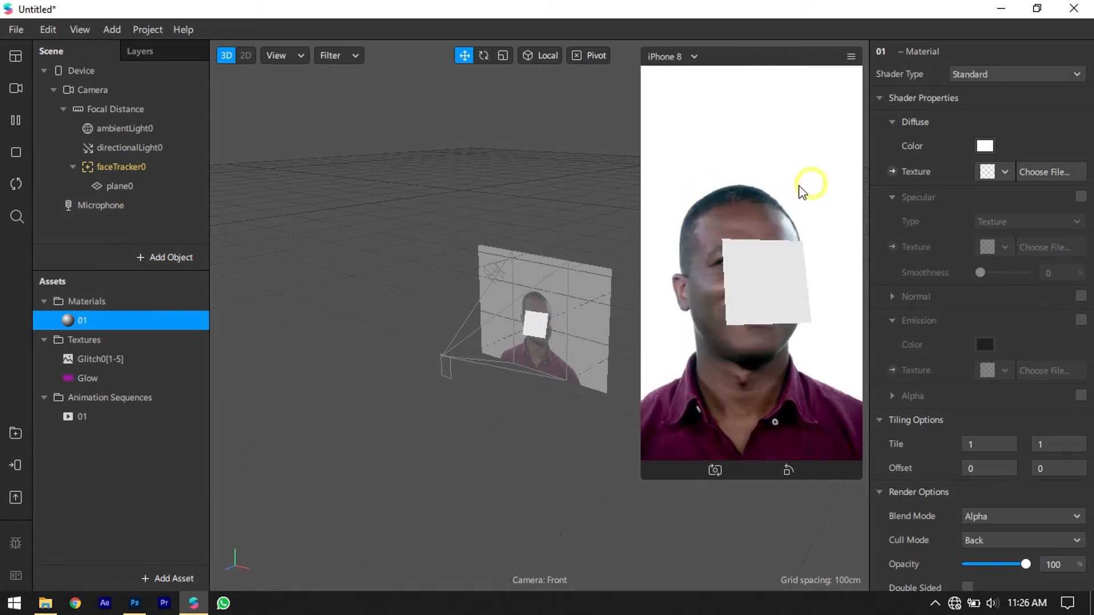
Set material 01's shader type to Flat and turn off its write-to-depth option
left_click(965, 79)
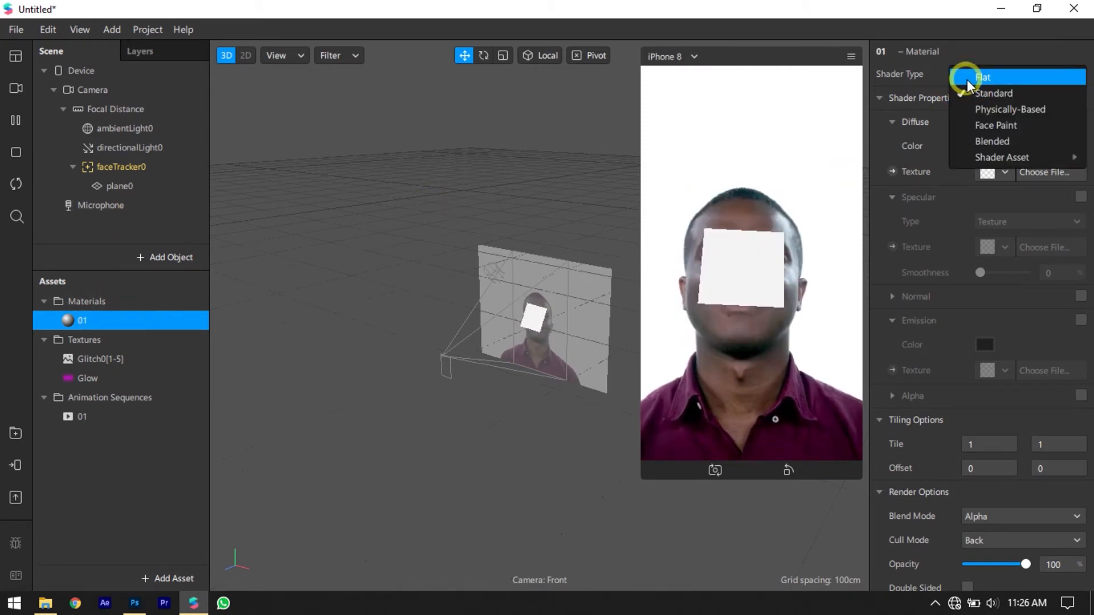
left_click(966, 80)
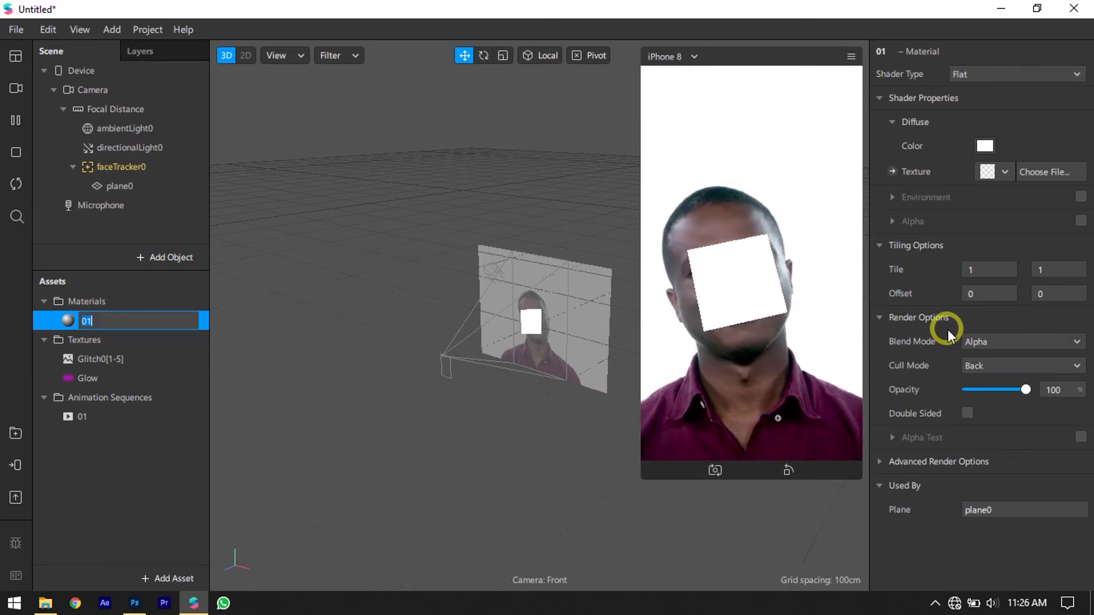
left_click(881, 461)
left_click(966, 533)
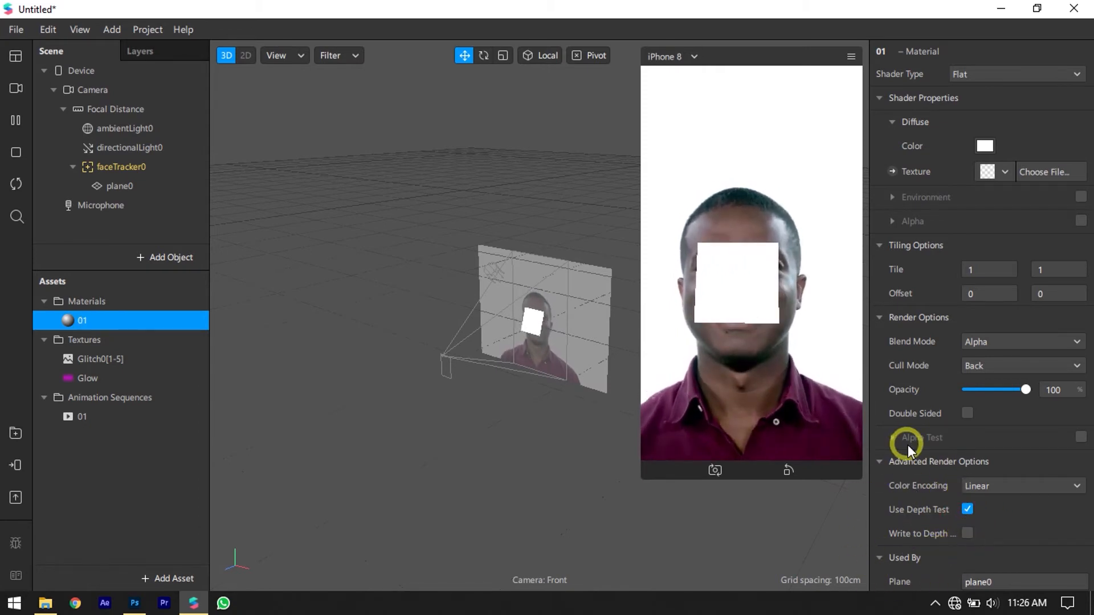
Assign animation sequence 01 as the diffuse texture of material 01
double_click(114, 325)
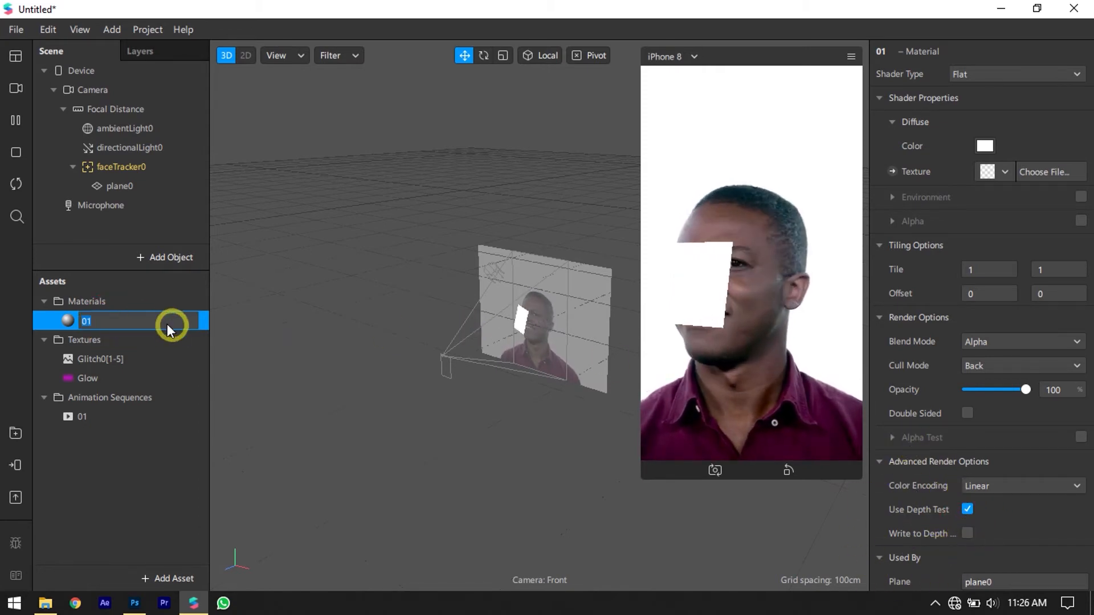
key("Return")
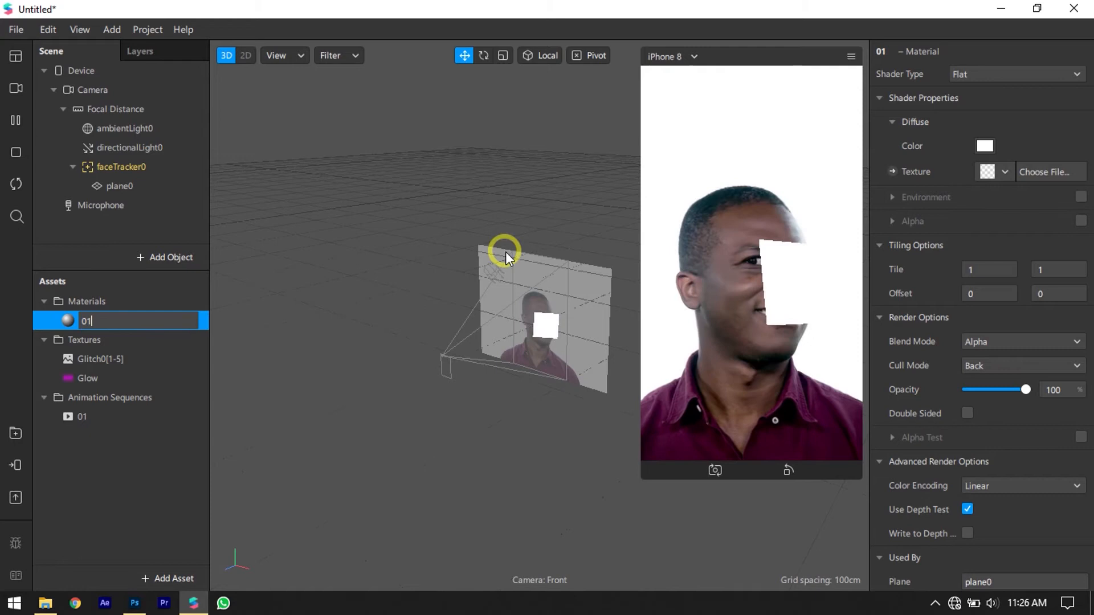
left_click(1005, 173)
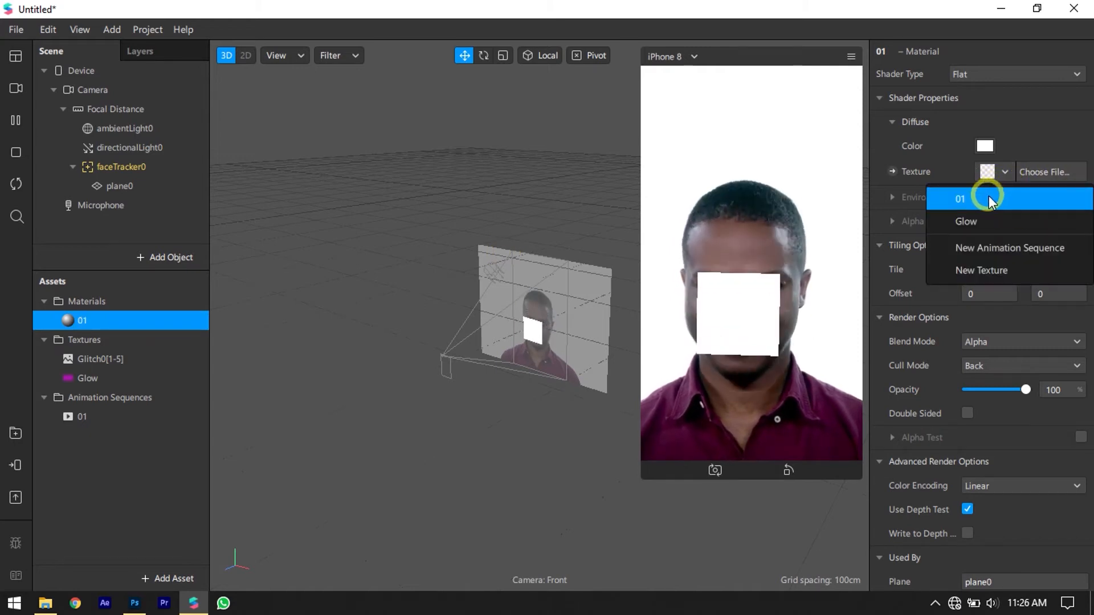
left_click(989, 197)
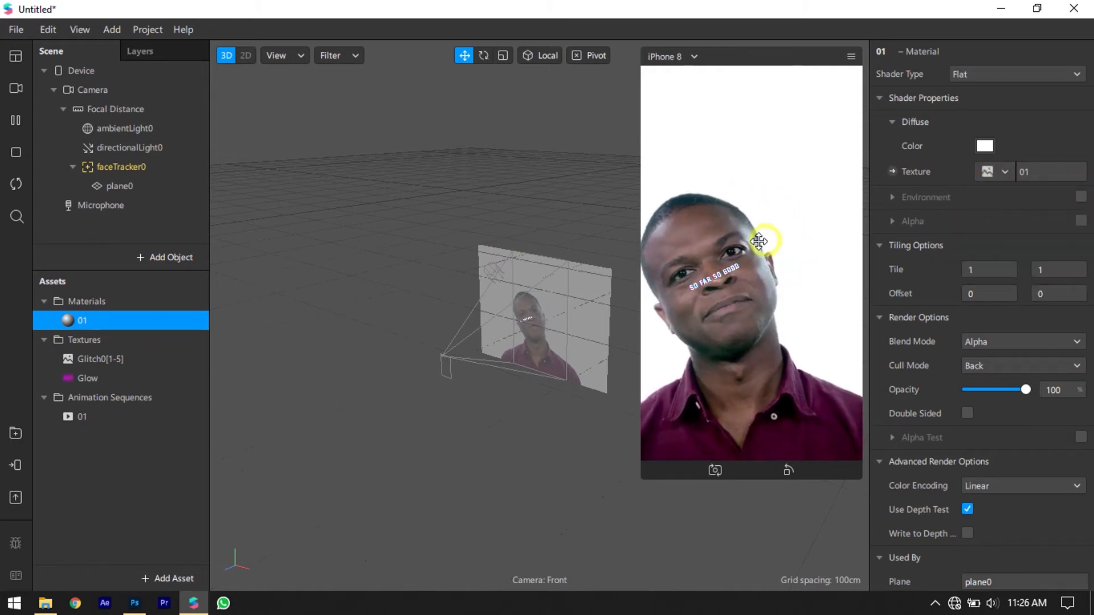
Pause the preview video and move plane0 up to a Y position of about 0.024, level with the eyes
left_click(16, 122)
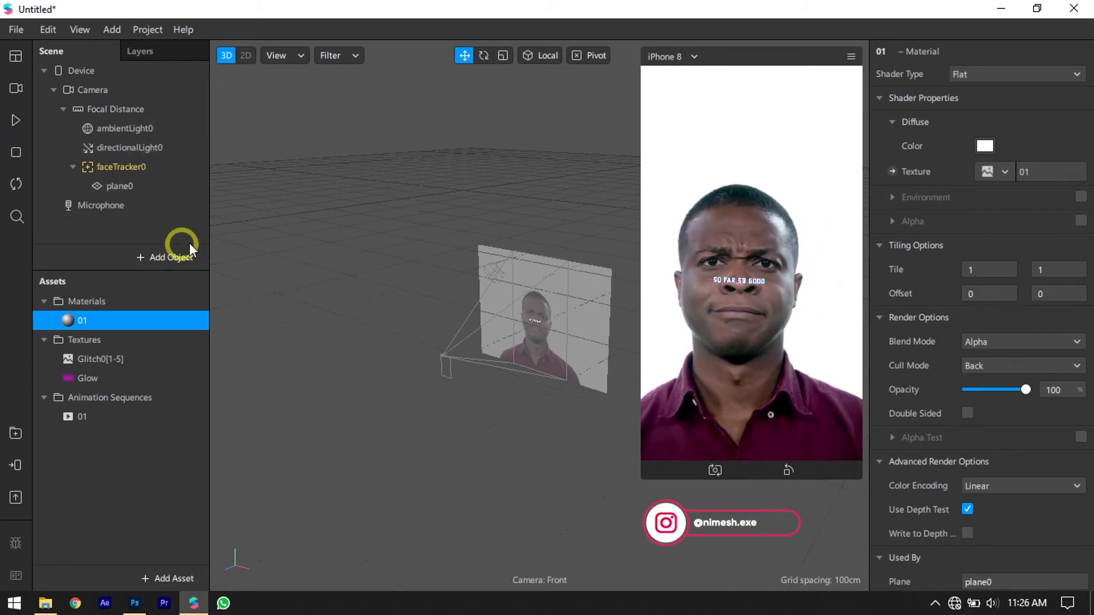
left_click(111, 190)
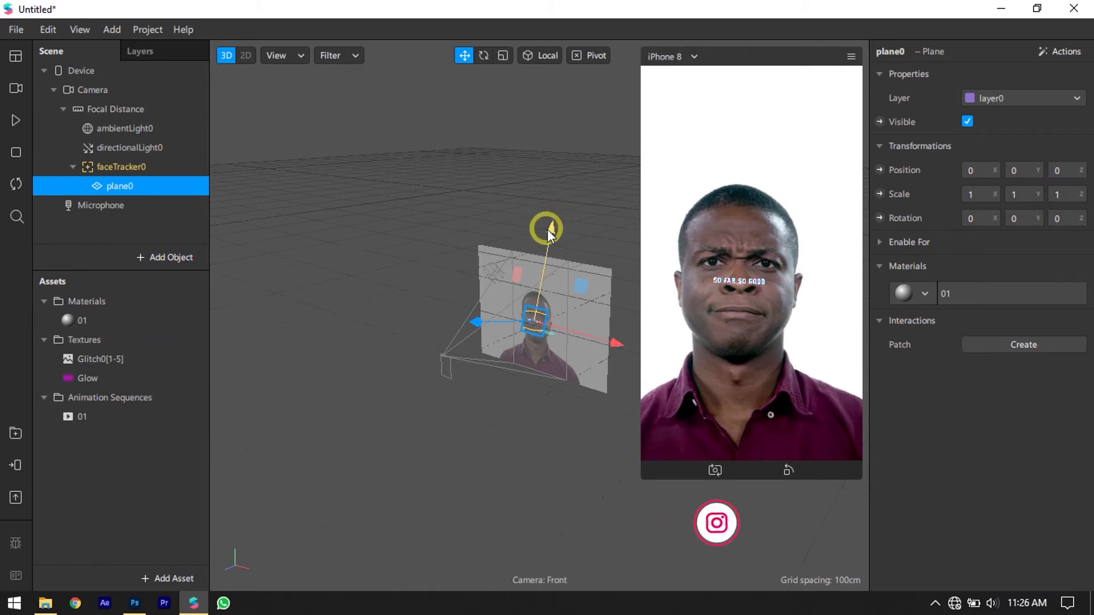
left_click_drag(547, 229, 550, 223)
Scale plane0 uniformly to about 2.213, then stretch its Y scale to about 3.073
left_click(502, 55)
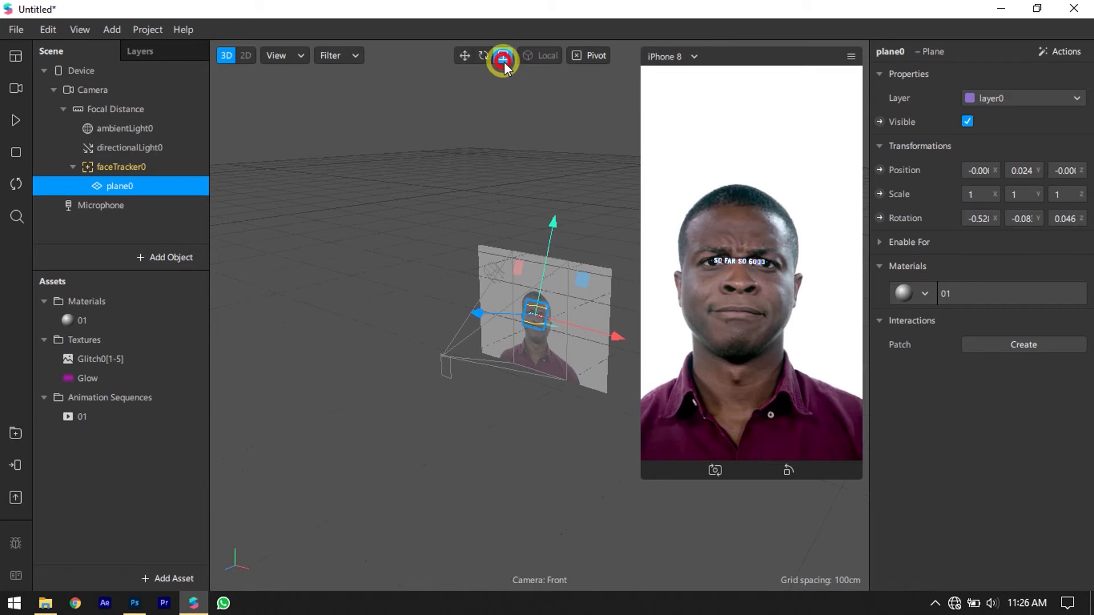
left_click_drag(536, 312, 740, 354)
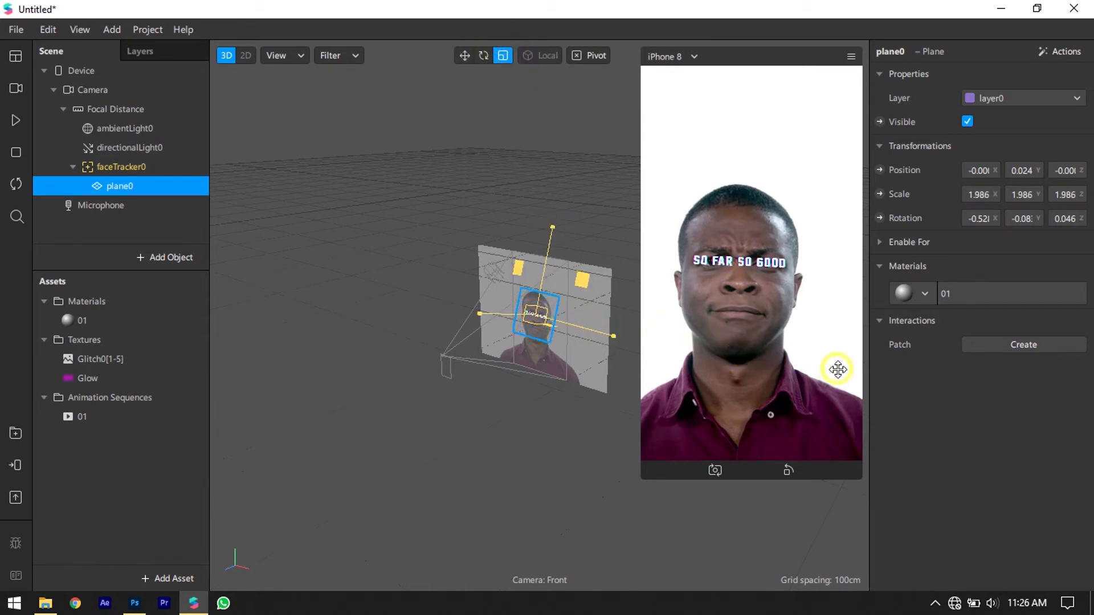
left_click_drag(947, 436, 977, 462)
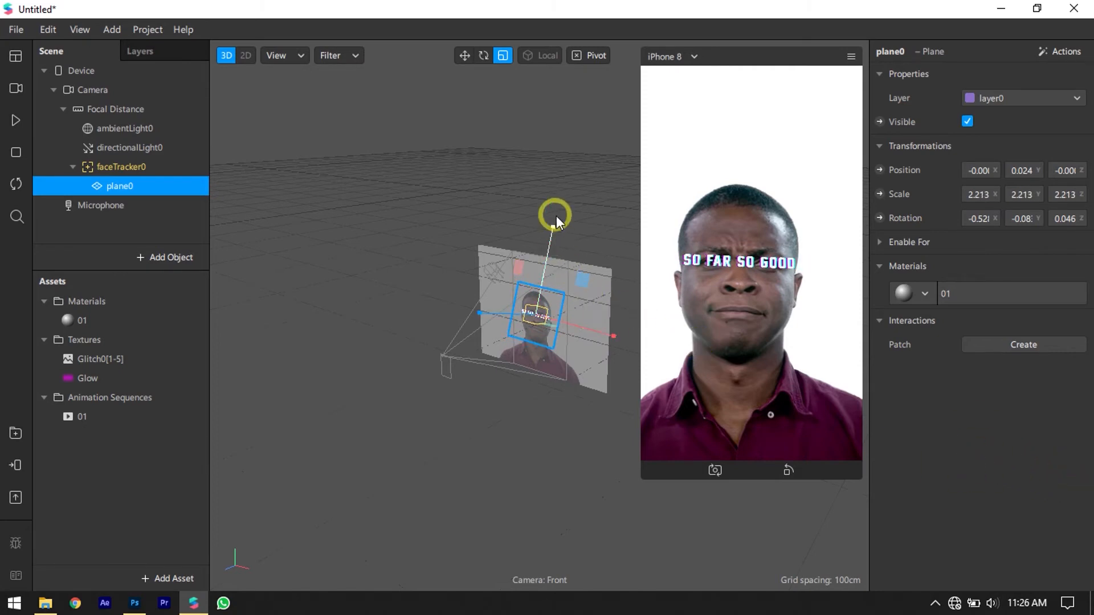
left_click_drag(554, 227, 552, 191)
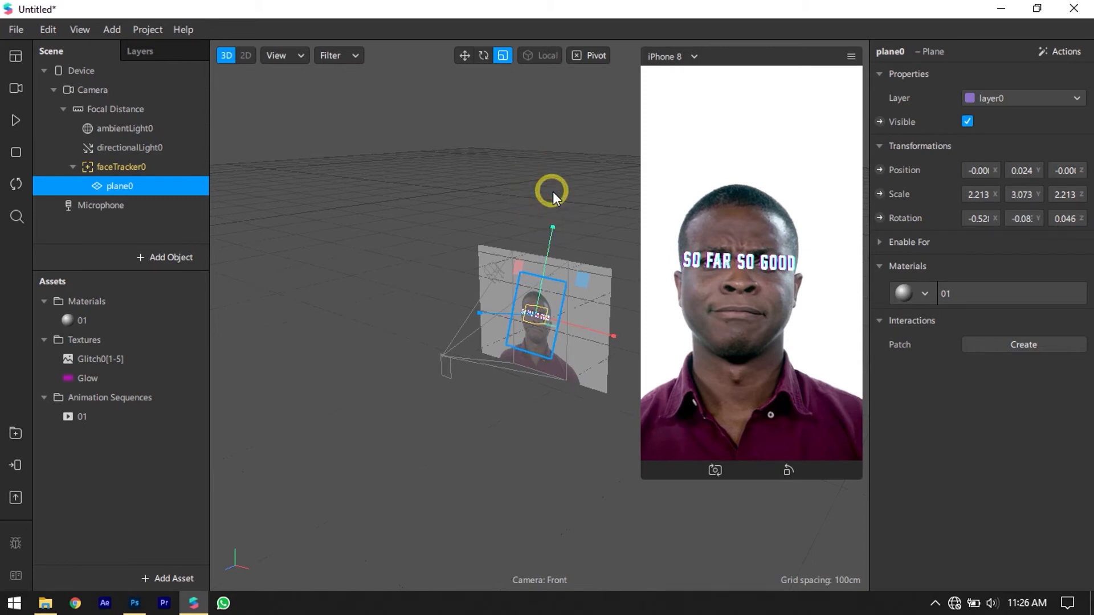
Enlarge the preview further and play the face video to check the text, then pause it
left_click_drag(644, 471, 597, 544)
left_click(16, 120)
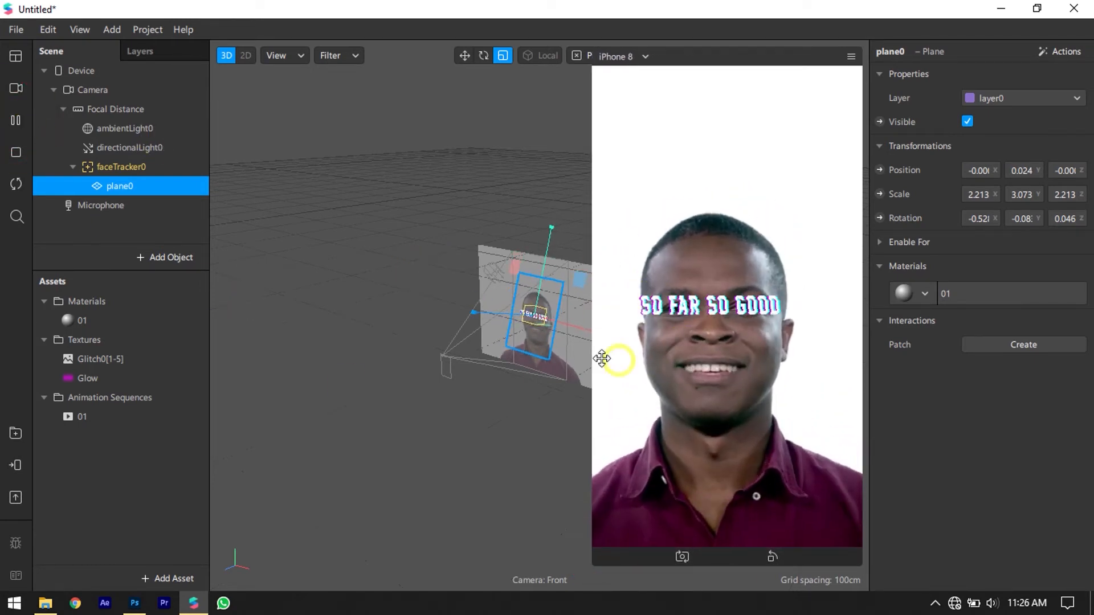
left_click(17, 122)
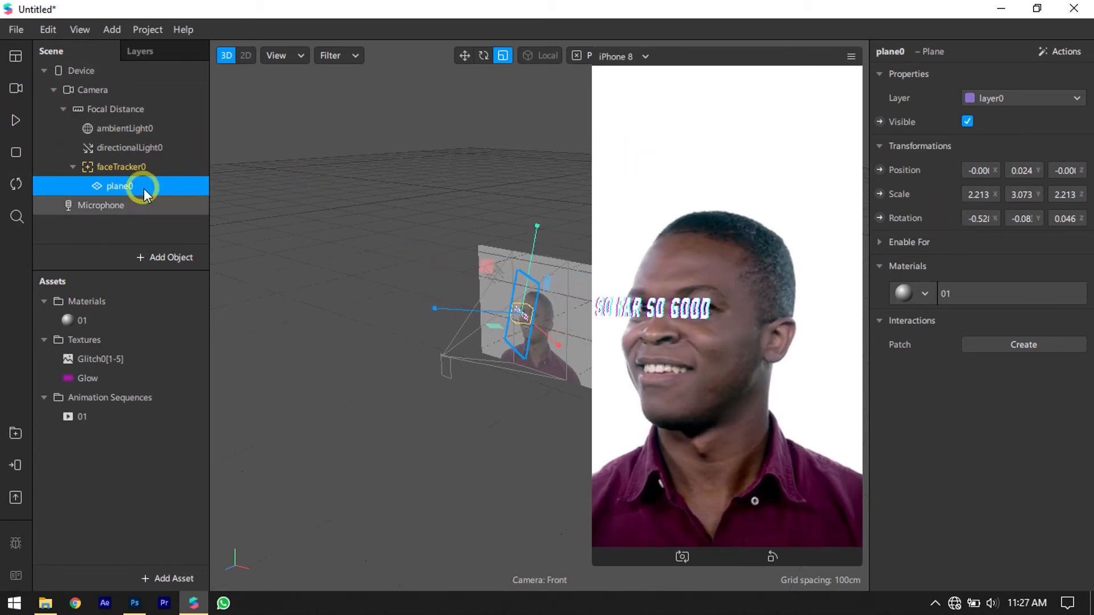
Duplicate plane0 and give the copy a newly created material in place of 01
key("ctrl+d")
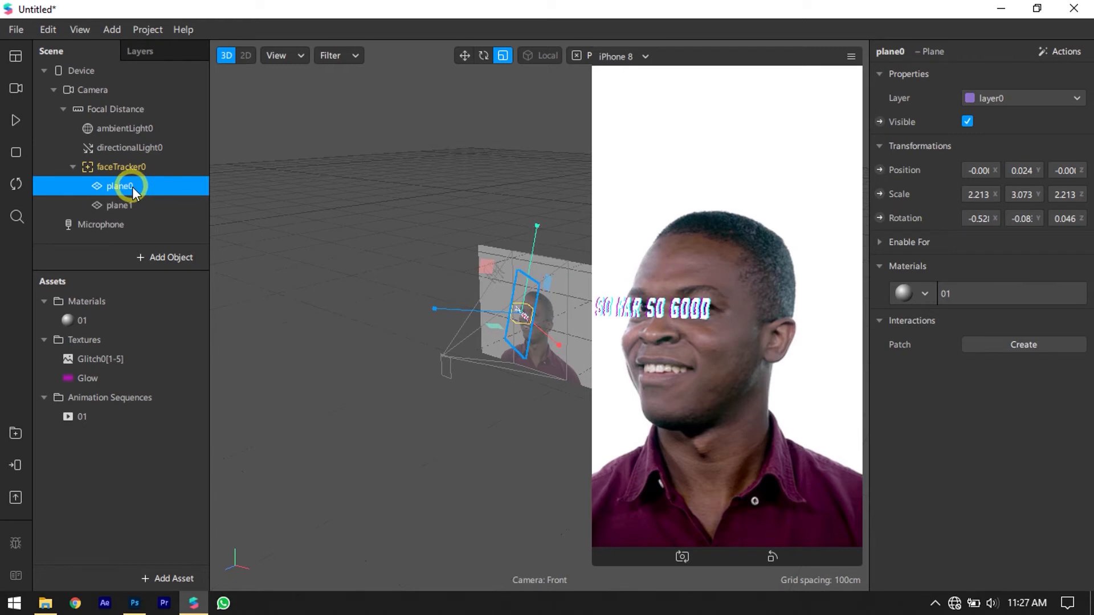
left_click(131, 202)
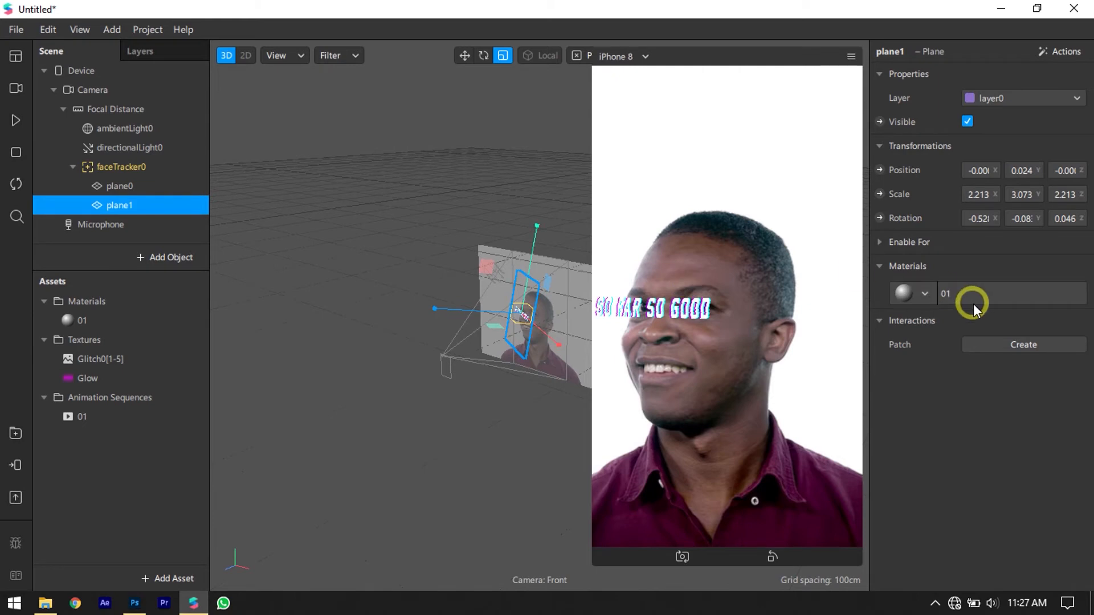
left_click(926, 294)
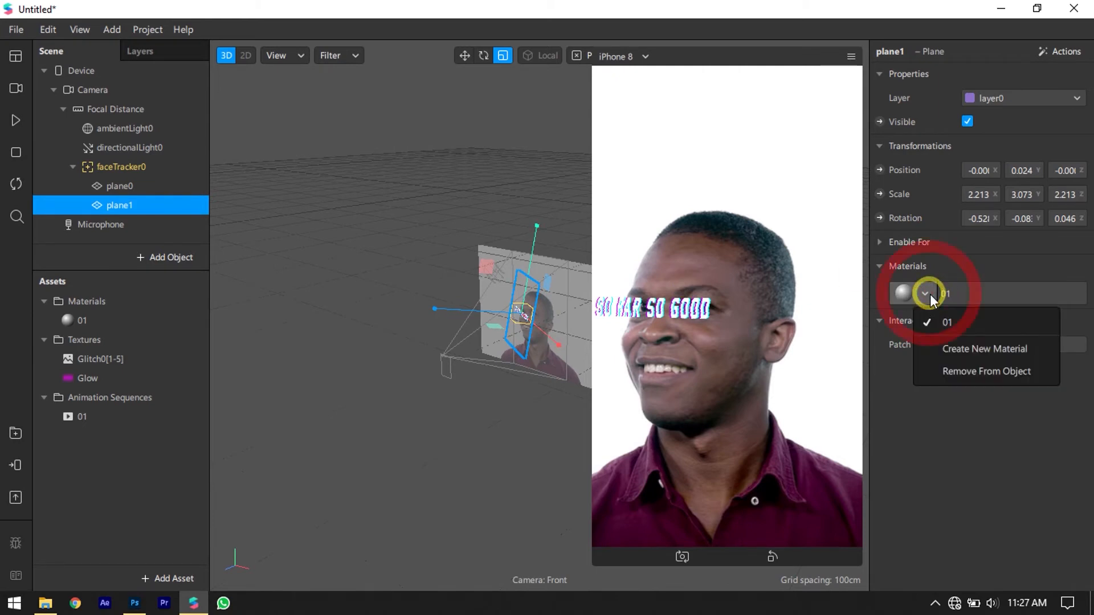
left_click(932, 345)
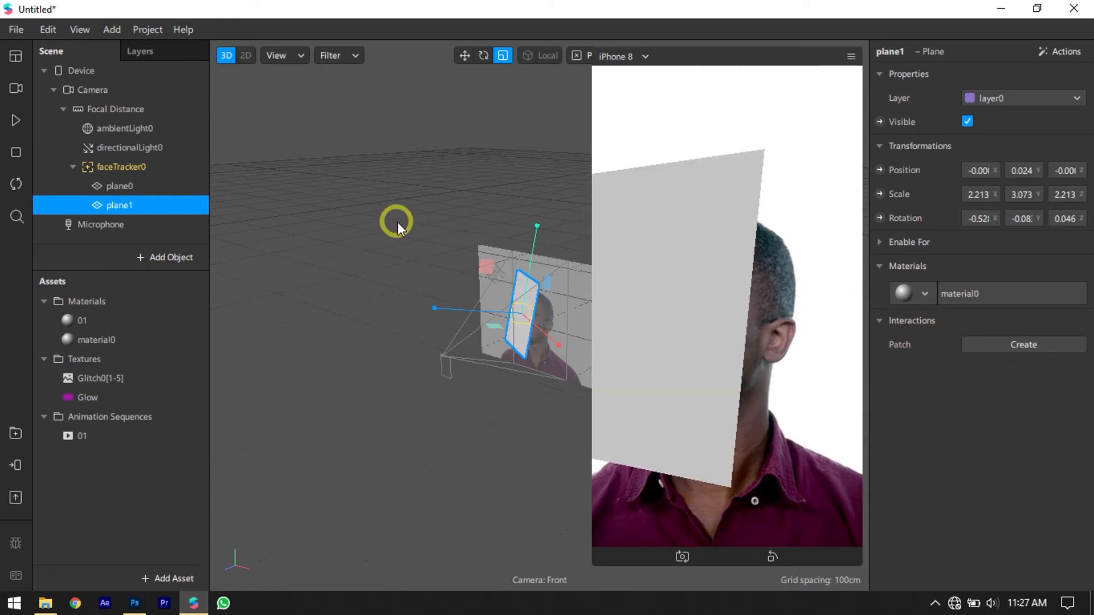
Rename the duplicated plane's new material as glow
left_click(121, 208)
left_click(95, 339)
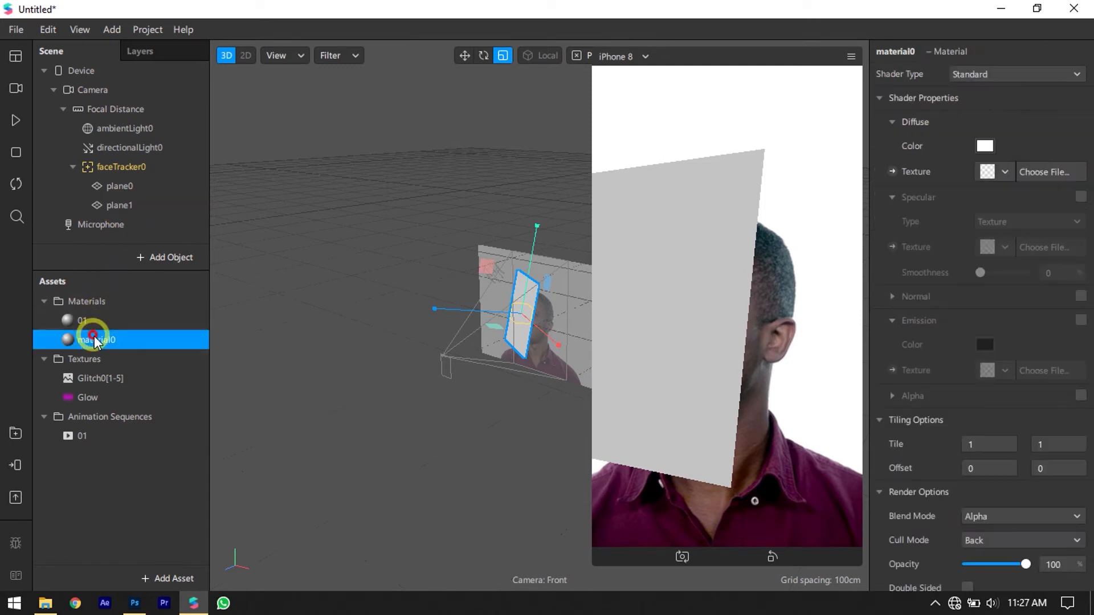
double_click(95, 341)
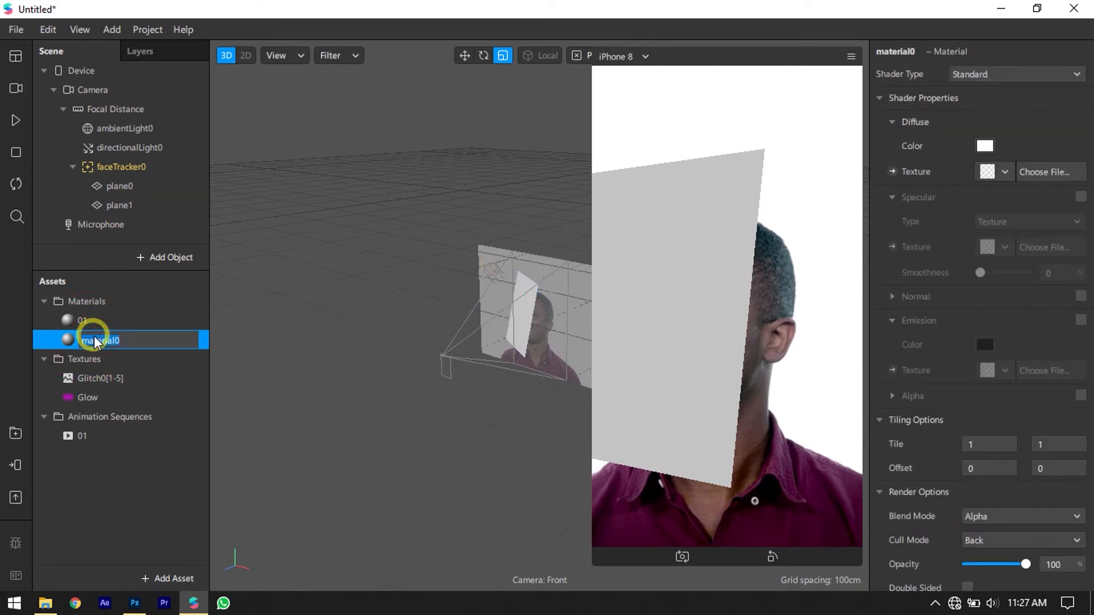
type("glow")
key("Return")
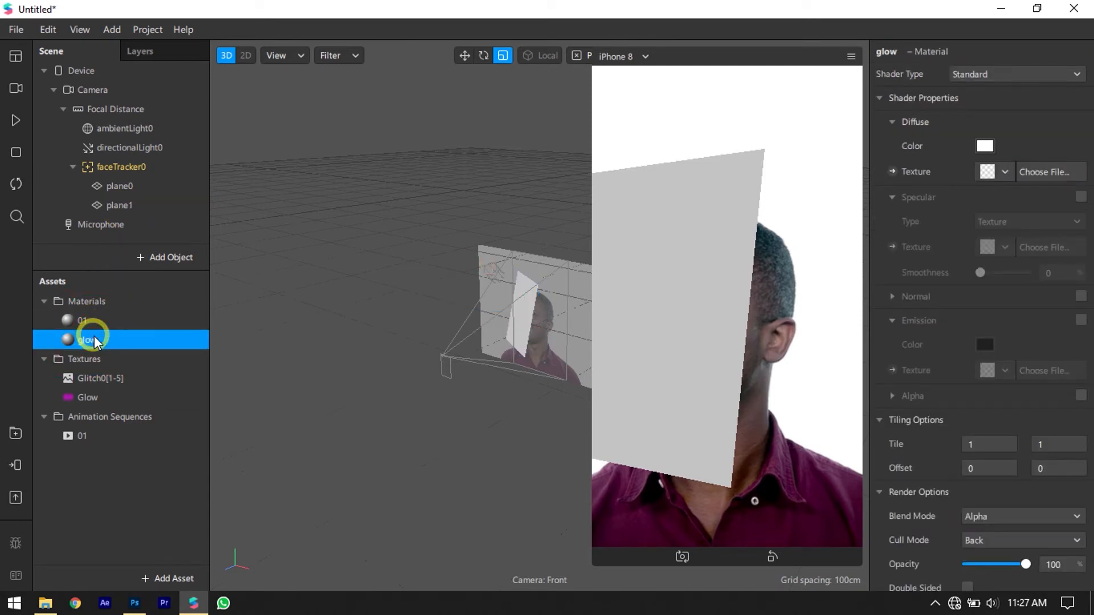
Set the glow material's shader type to Flat and assign the Glow texture as its diffuse texture
left_click(979, 73)
left_click(979, 77)
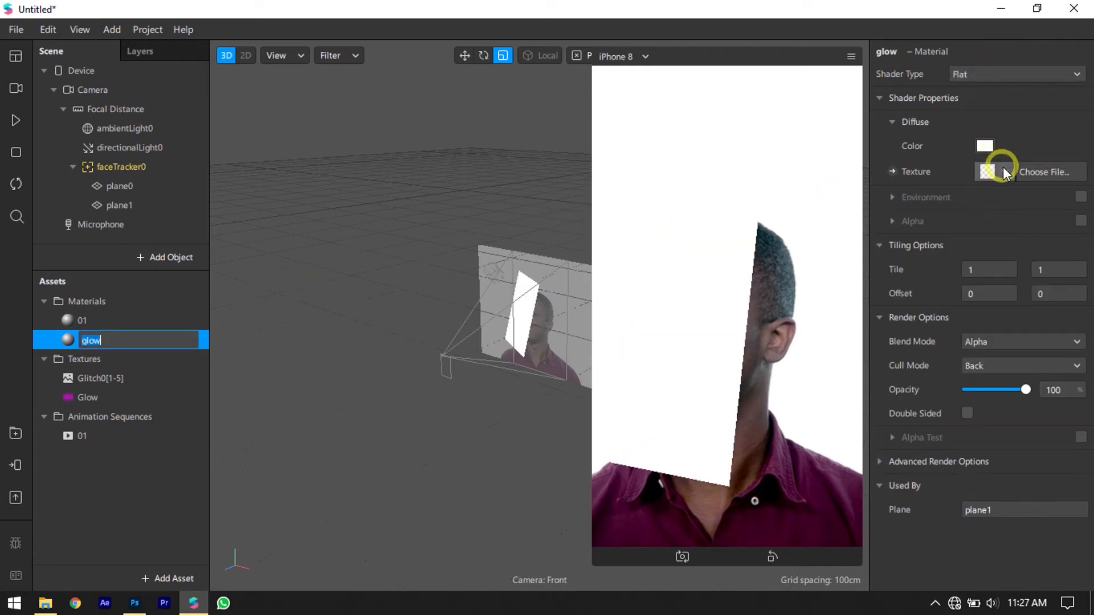
left_click(1002, 166)
left_click(993, 216)
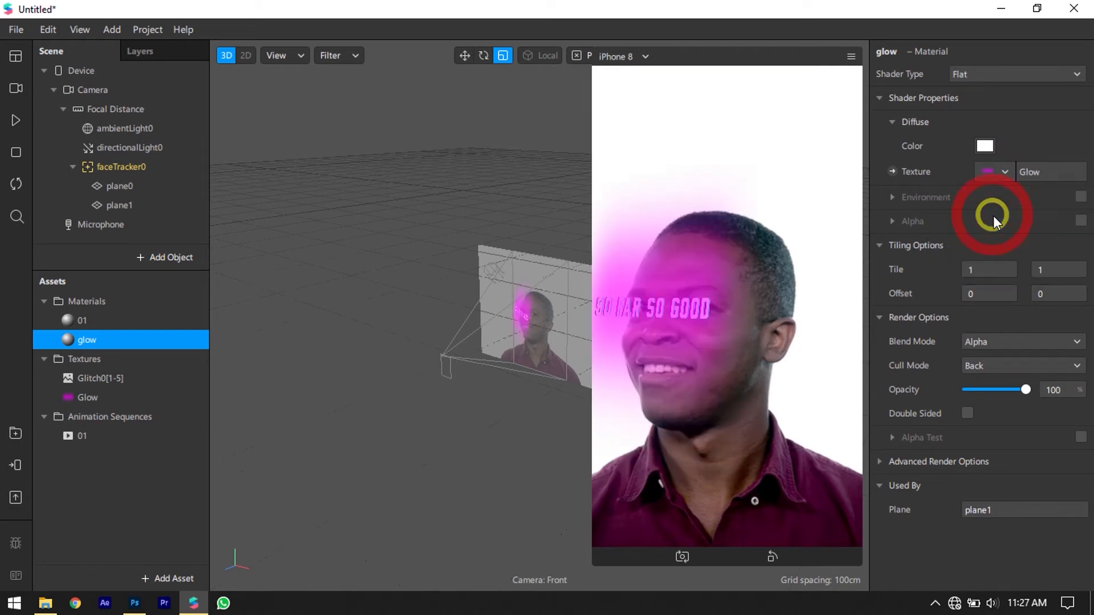
Try to move plane0 below plane1 in the scene hierarchy, and undo the change
left_click(126, 185)
left_click(126, 203)
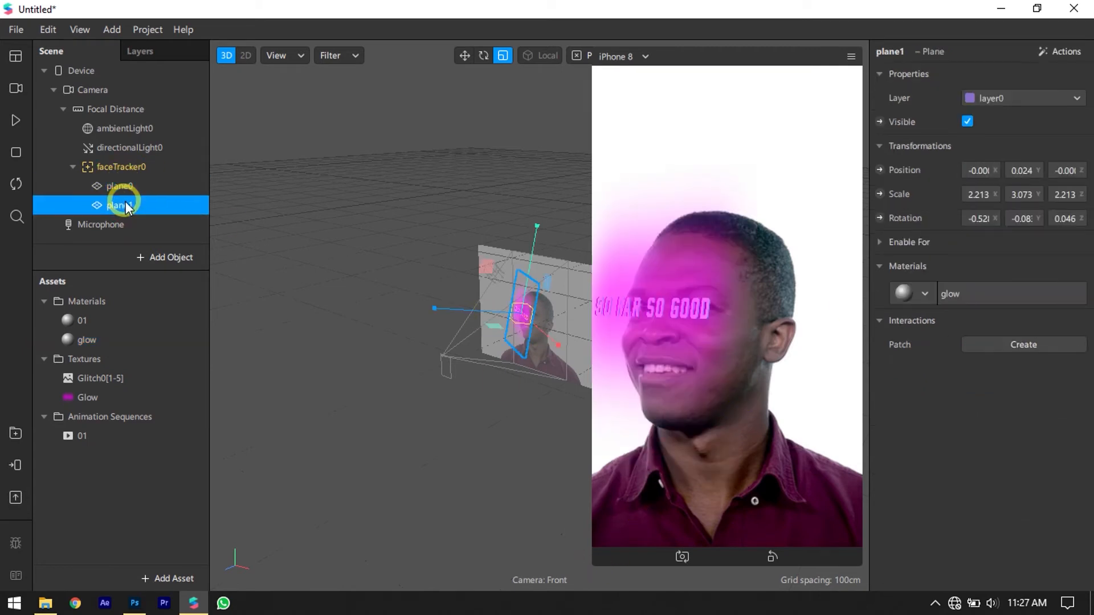
left_click_drag(128, 186, 132, 223)
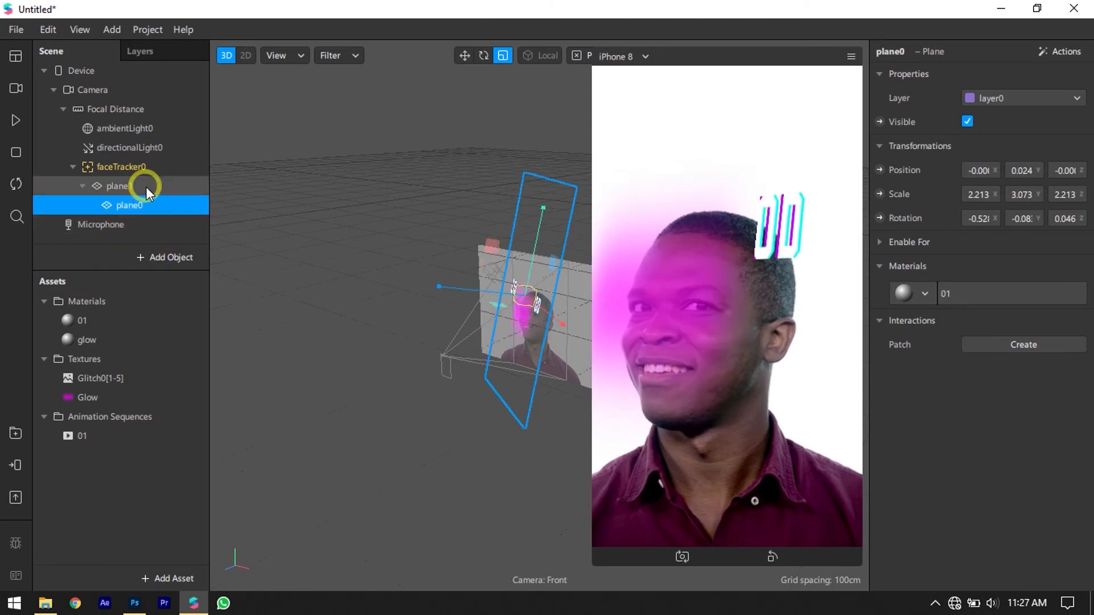
key("ctrl+z")
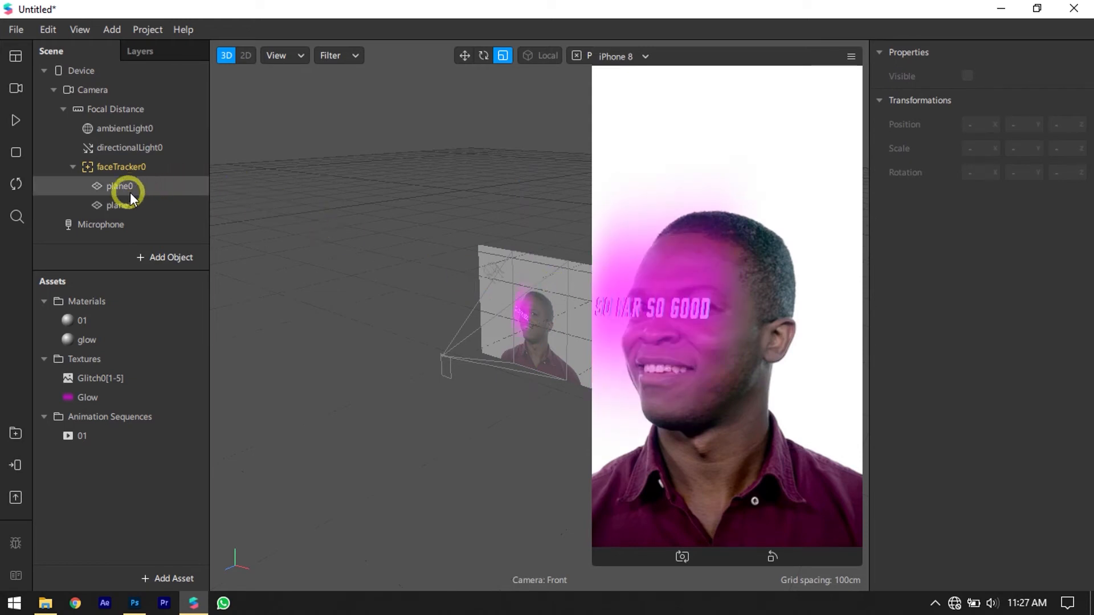
Move plane1 behind the text plane, to about -0.03 in X and -0.06 in Z, and shrink the preview
left_click(120, 205)
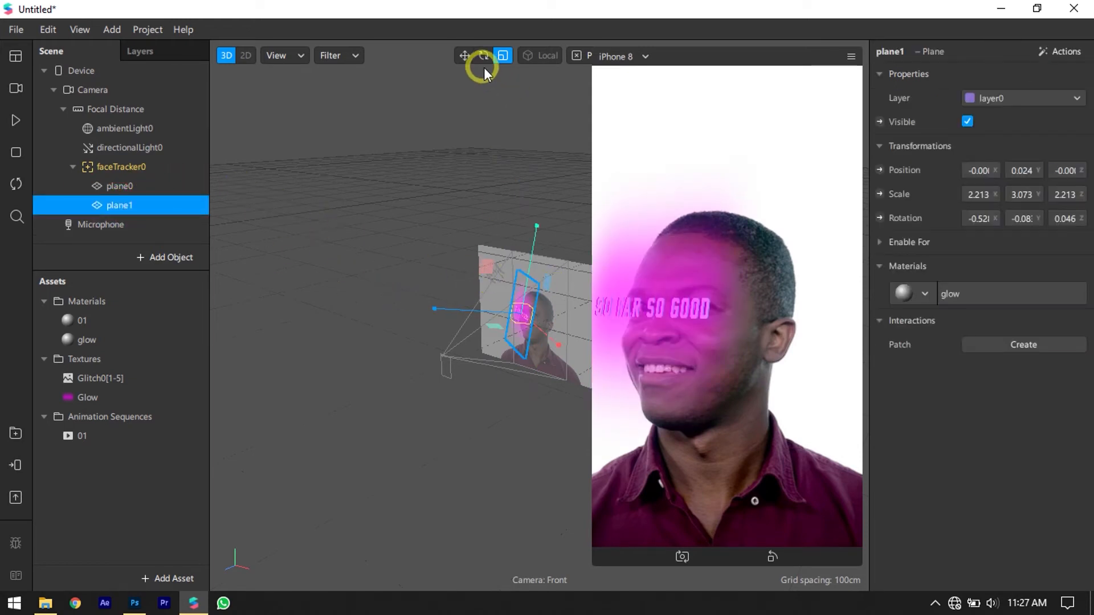
left_click(466, 55)
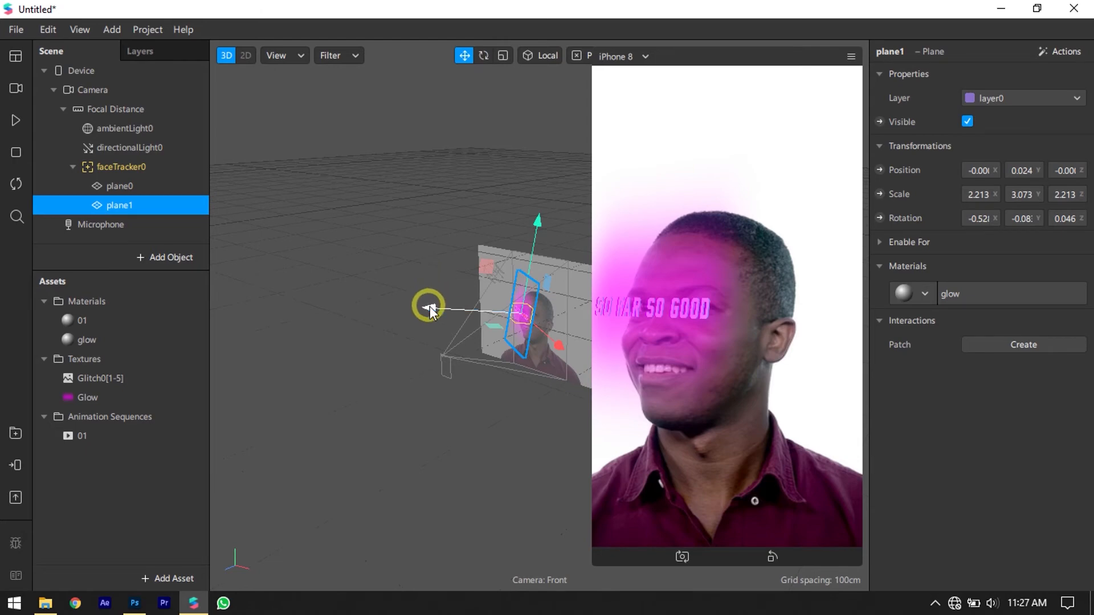
mouse_move(430, 306)
left_mouse_down()
mouse_move(460, 303)
mouse_move(447, 303)
left_mouse_up()
left_click_drag(573, 349, 568, 343)
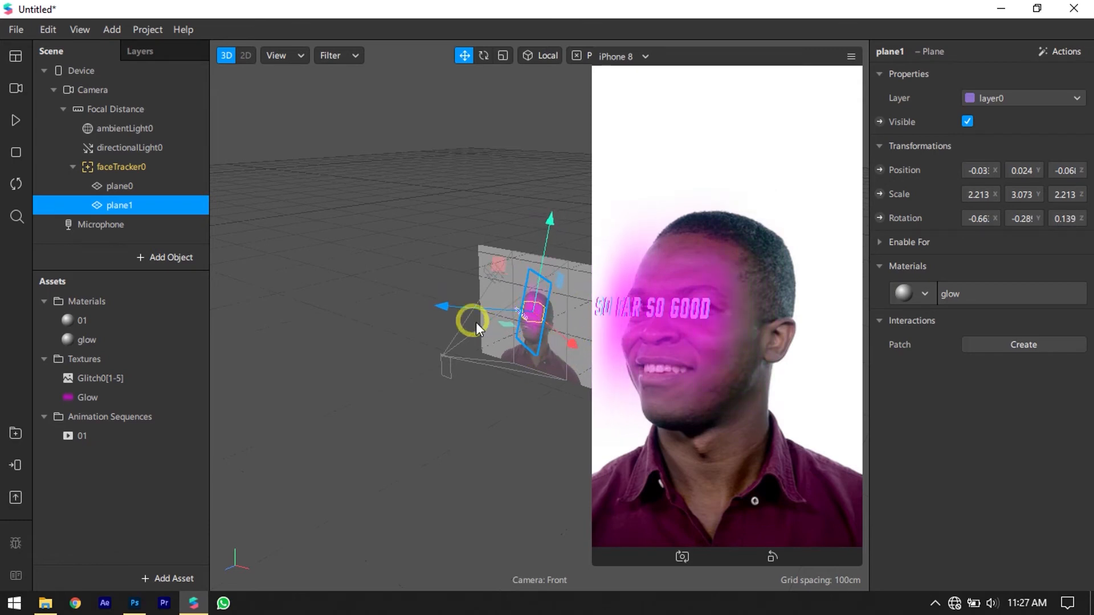
left_click_drag(601, 560, 657, 479)
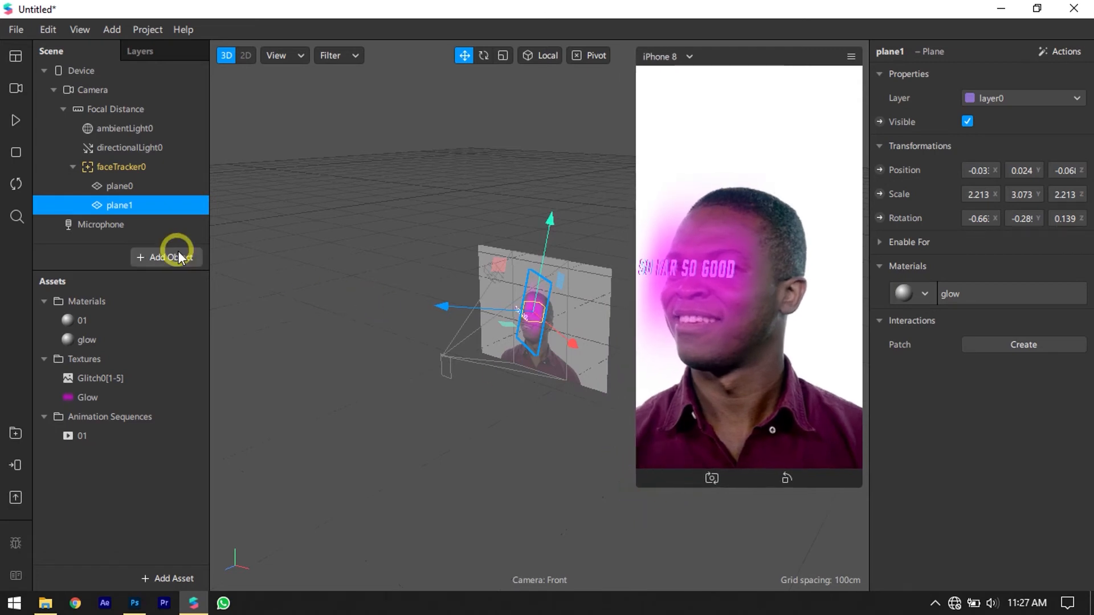
Test the Add and Subtract blend modes on the glow material, settle on Multiply, and lower its opacity to 62%
left_click(85, 339)
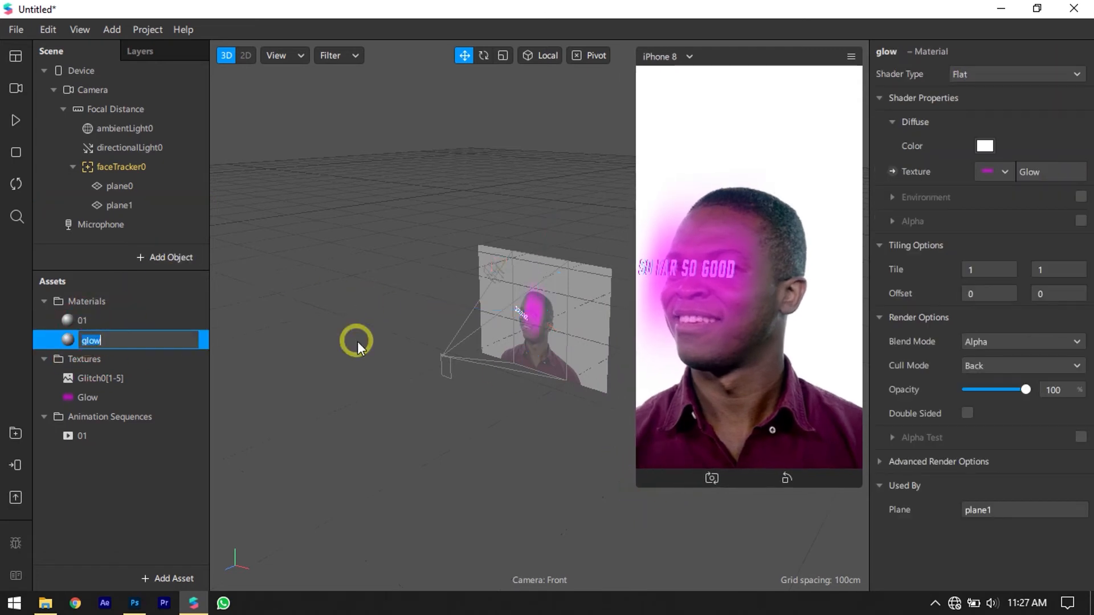
left_click(1007, 342)
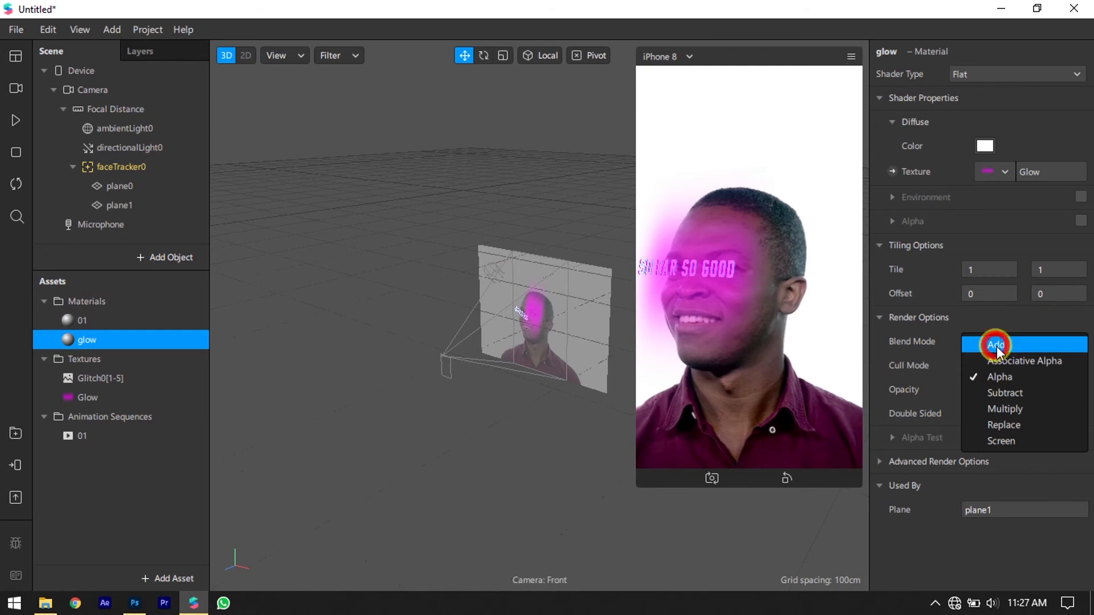
left_click(996, 345)
left_click(989, 342)
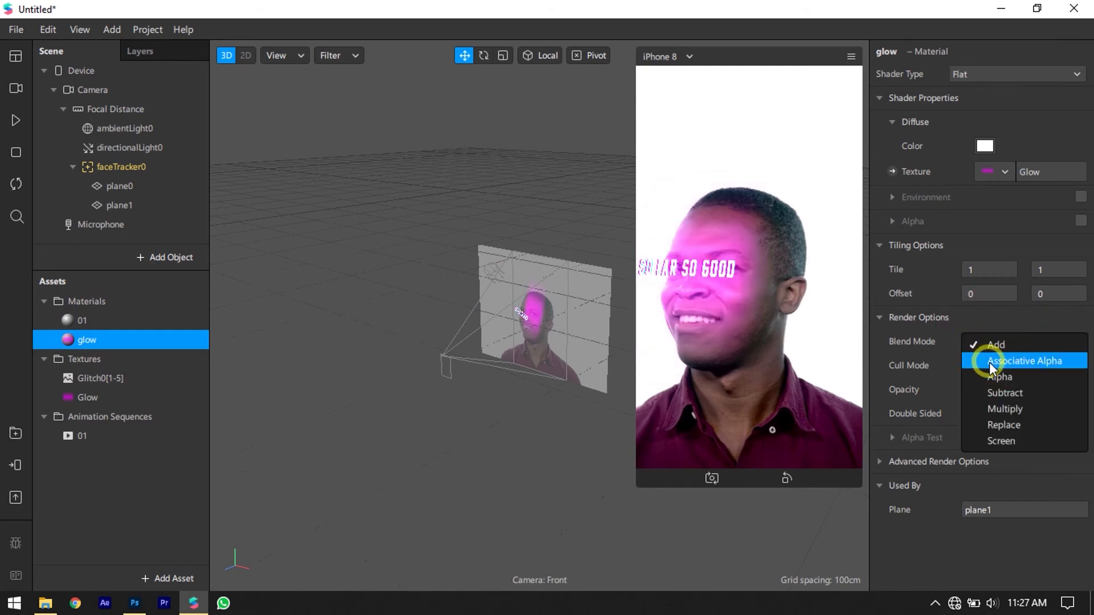
left_click(992, 393)
left_click(985, 343)
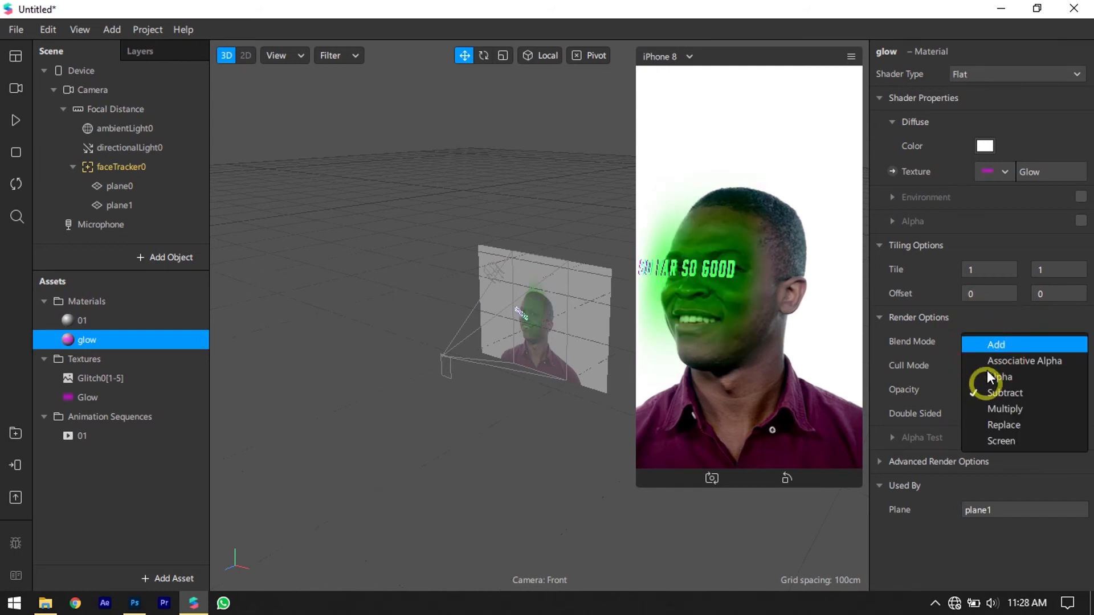
left_click(985, 410)
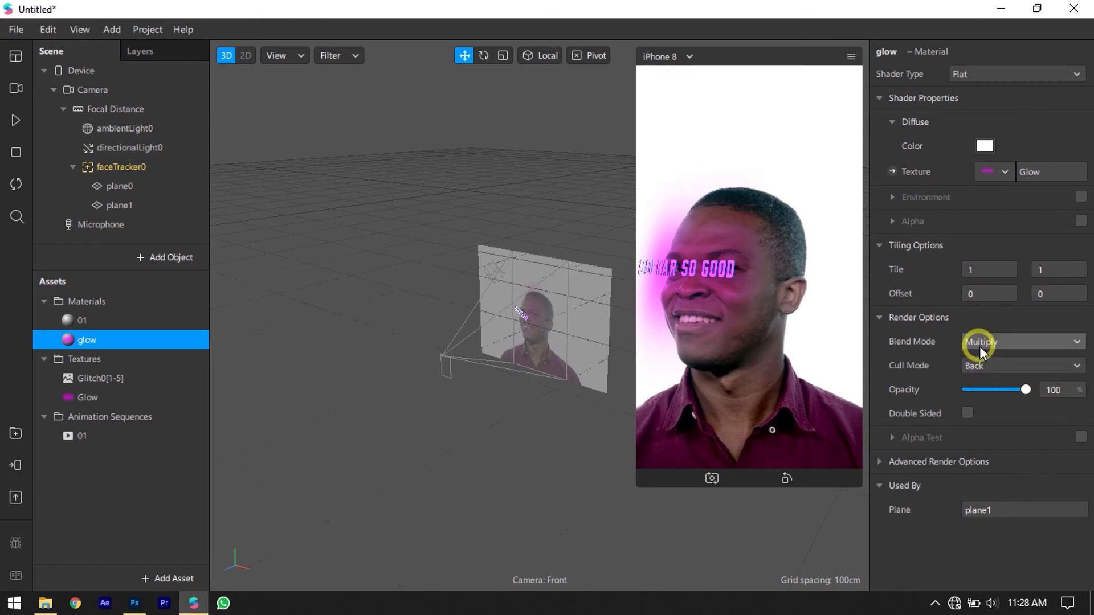
left_click_drag(1024, 391, 1004, 390)
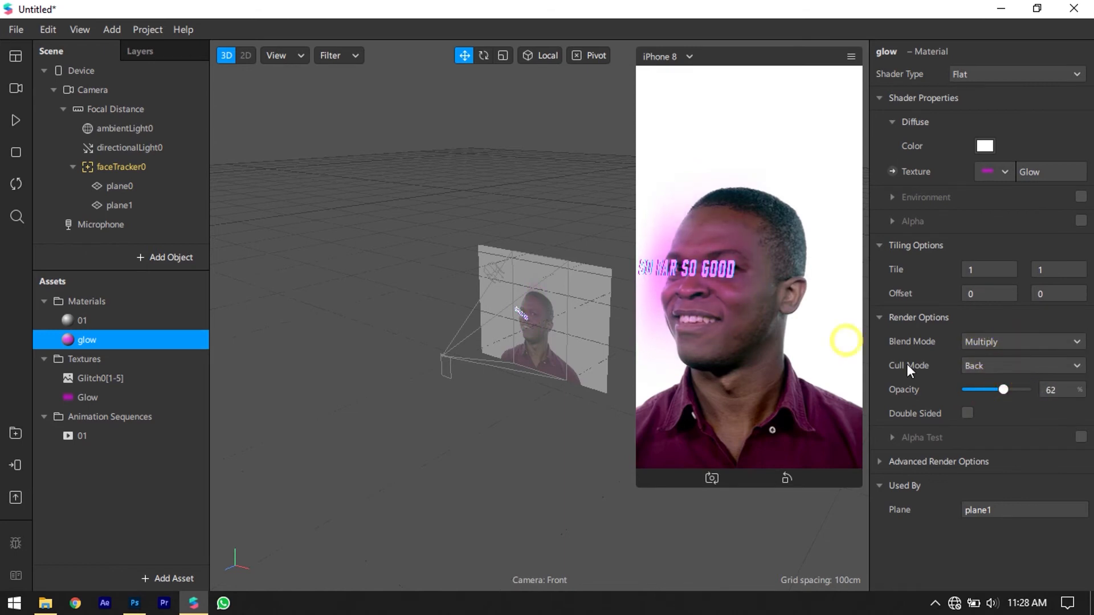
Play the face video in a slightly enlarged preview to check the glow behind the text, and pause it
left_click(16, 120)
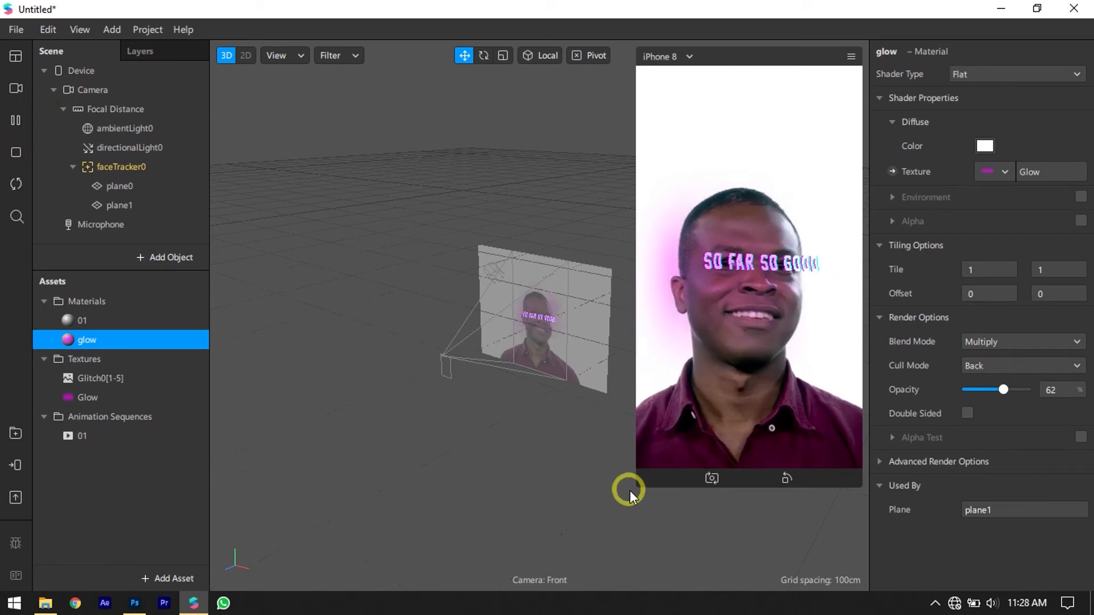
left_click_drag(639, 482, 622, 500)
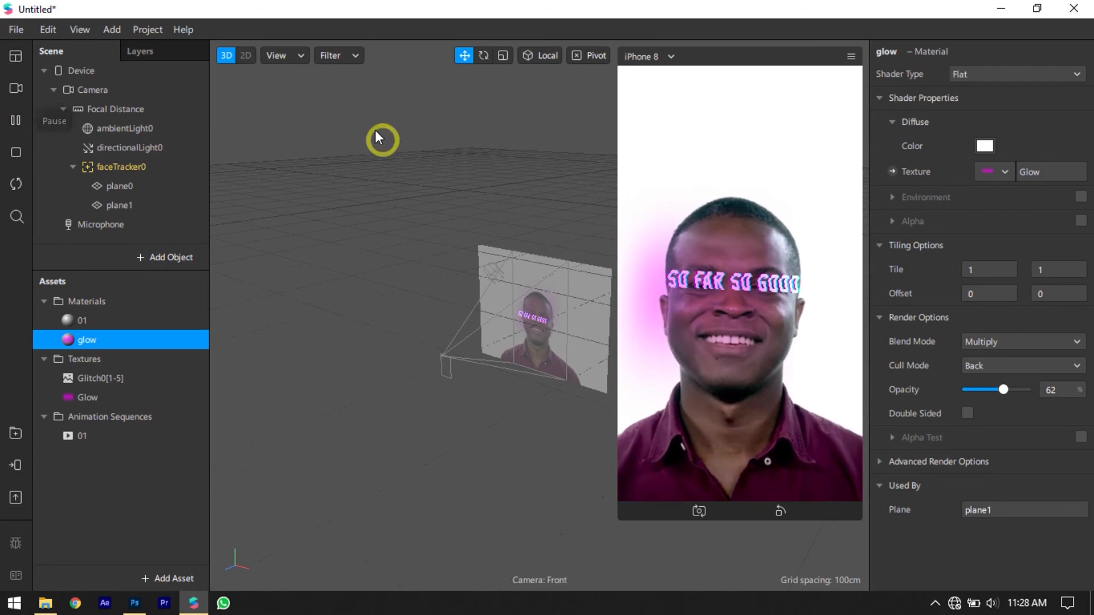
left_click(15, 120)
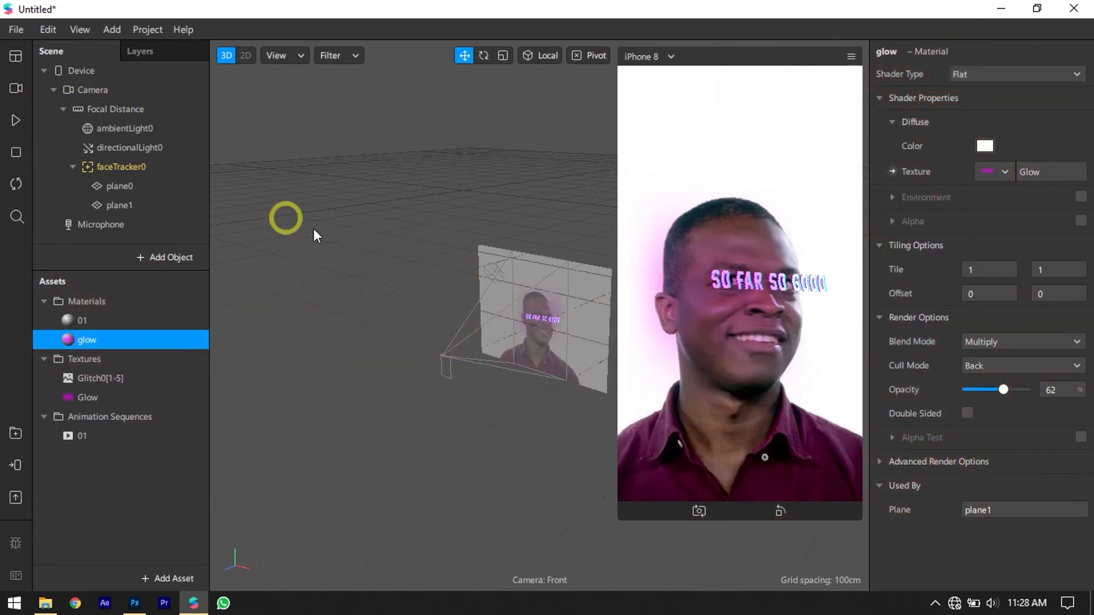
Shift plane0 slightly in depth and height, ending at a Y position of 0.025, checking it on different video frames
left_click(155, 188)
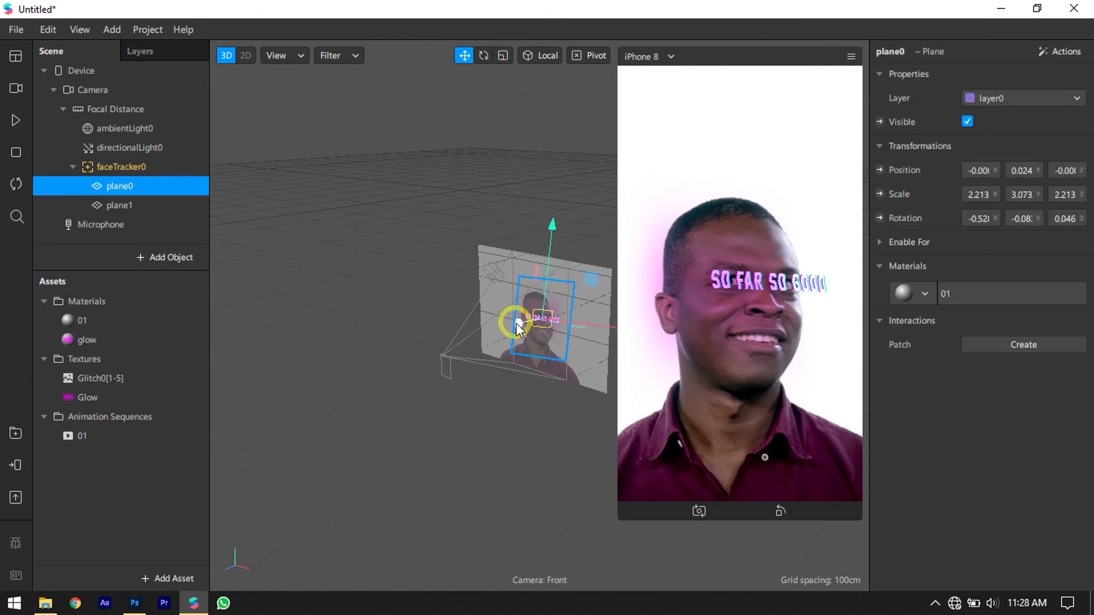
left_click_drag(519, 324, 515, 324)
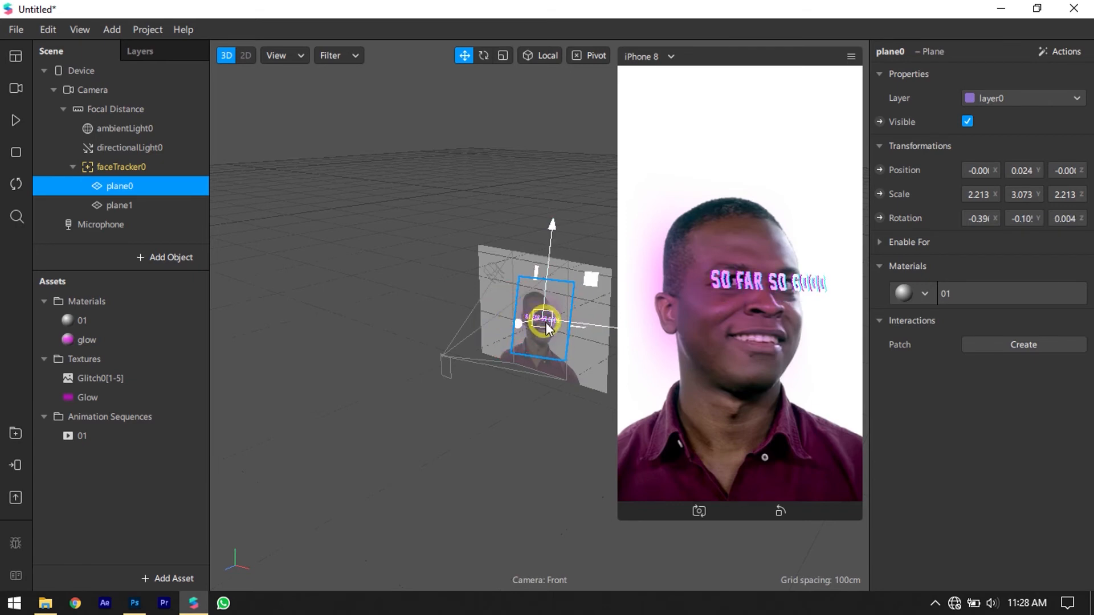
left_click(25, 123)
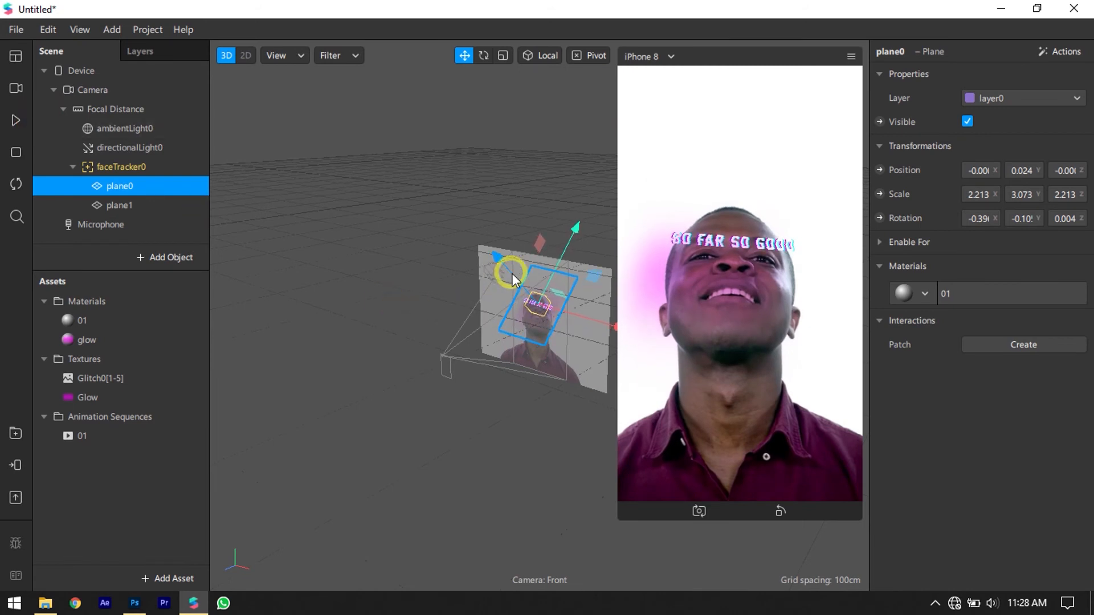
left_click_drag(498, 262, 500, 265)
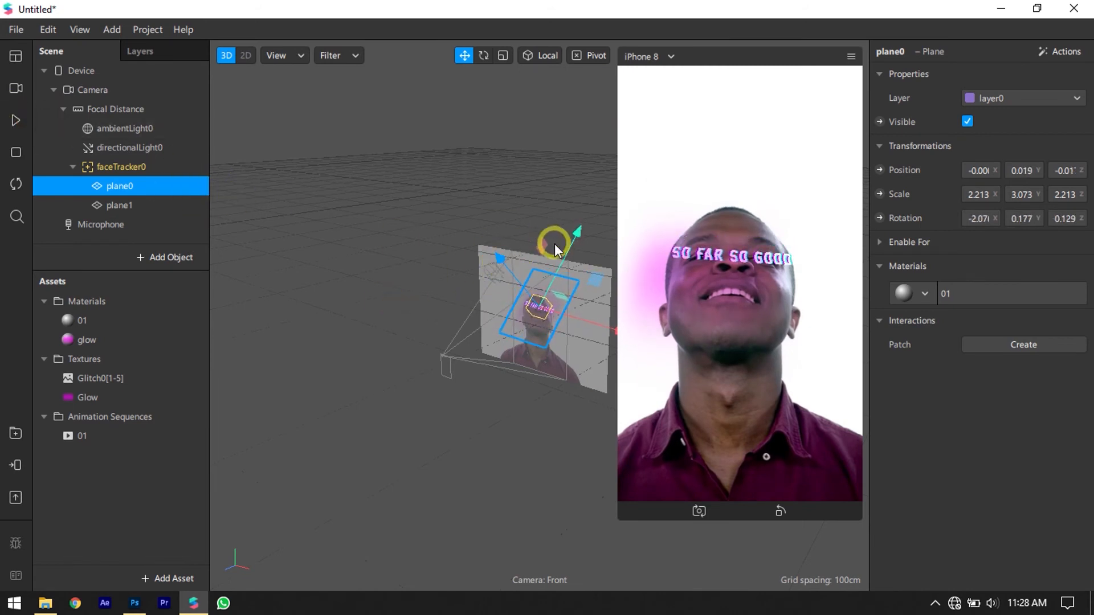
left_click_drag(578, 244, 578, 242)
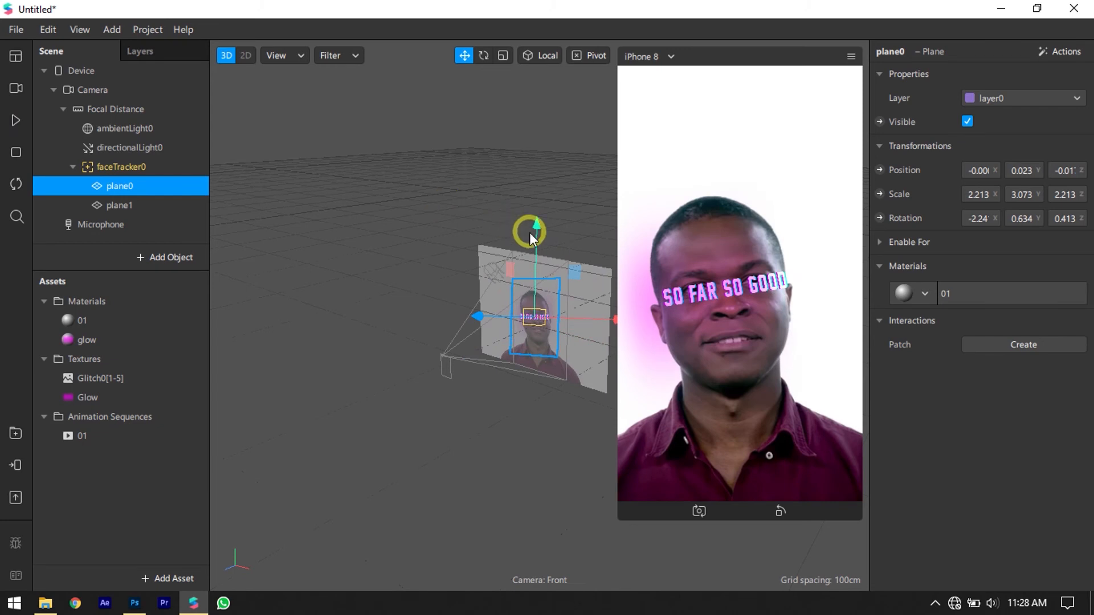
left_click_drag(535, 230, 536, 231)
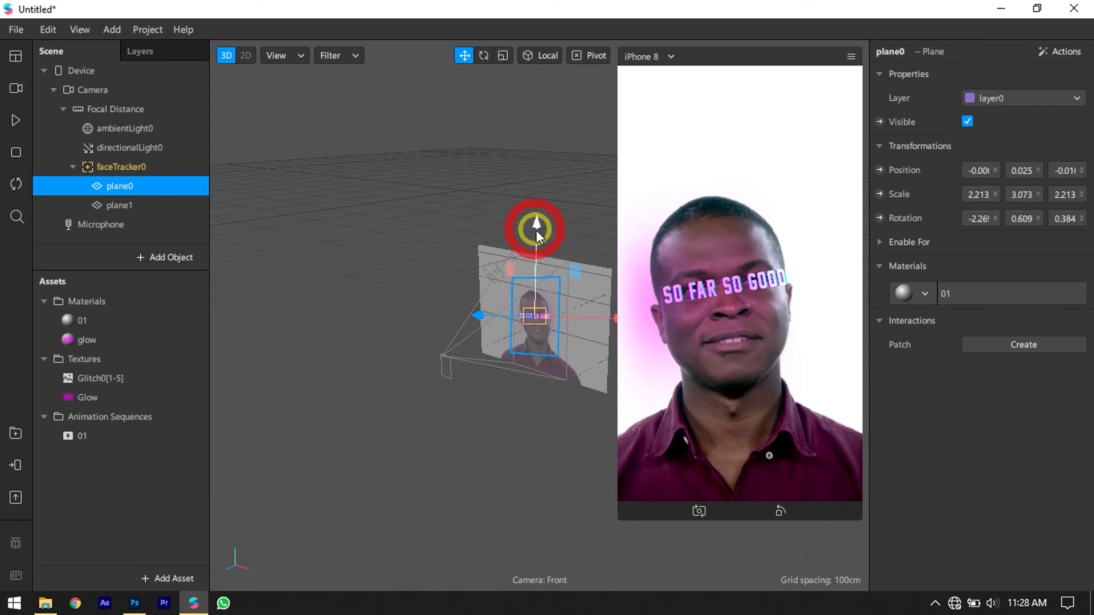
Play the preview and switch the simulated camera feed to the last face video, showing a person outdoors
left_click(16, 120)
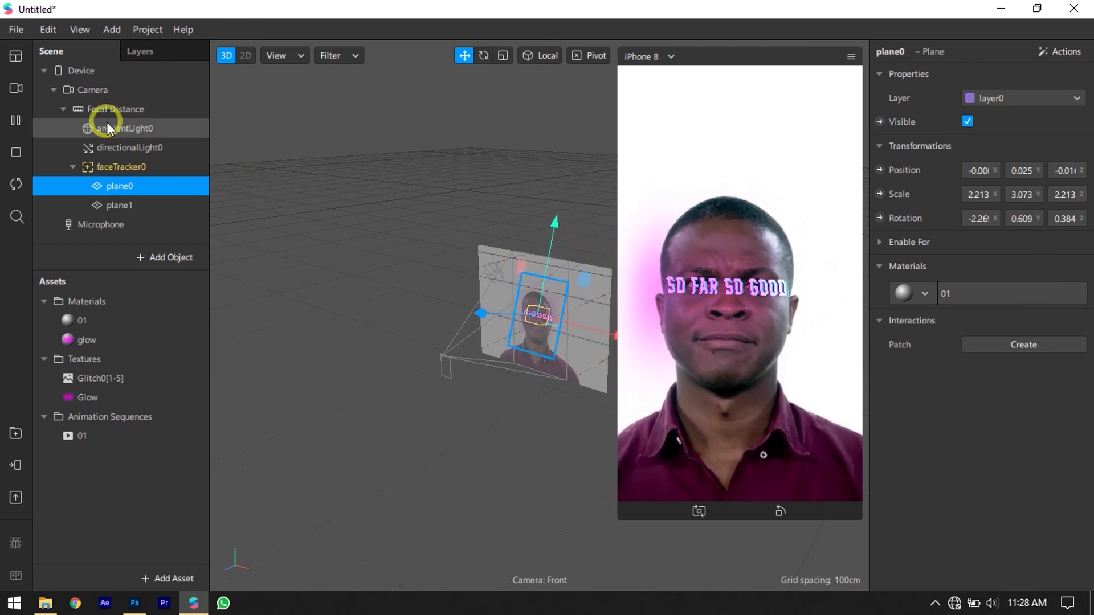
left_click(15, 88)
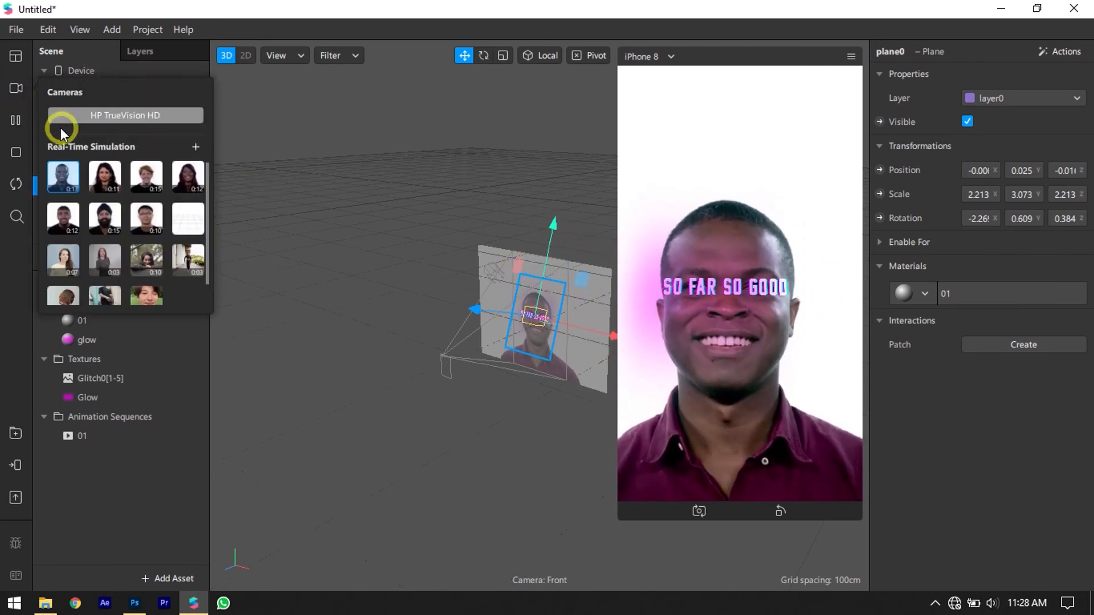
left_click(146, 297)
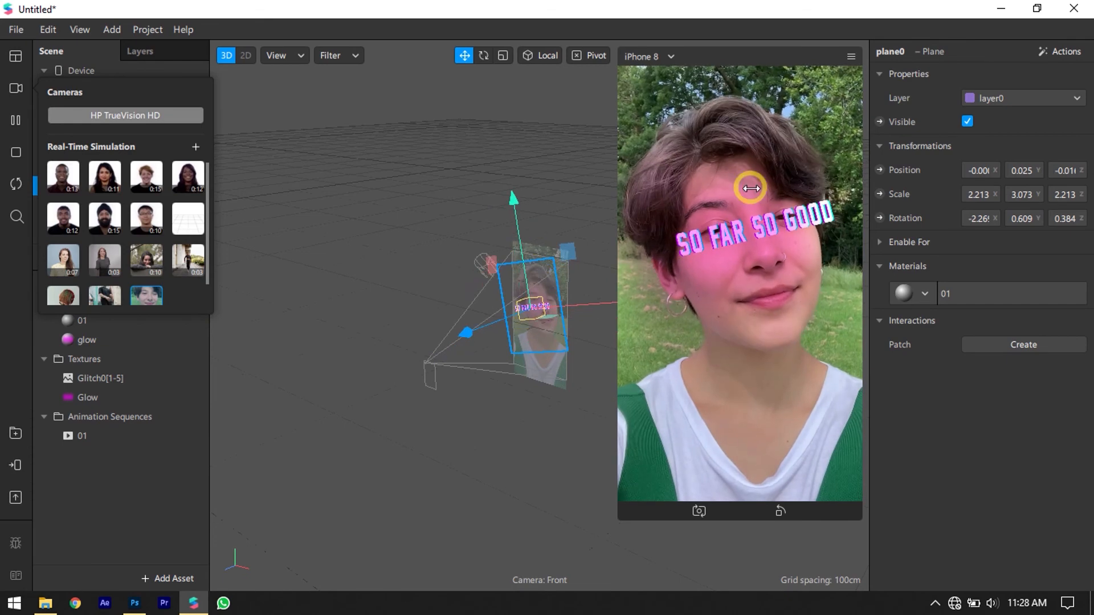
Set the glow material's opacity to 70% and disable its writing to the depth buffer
left_click(122, 339)
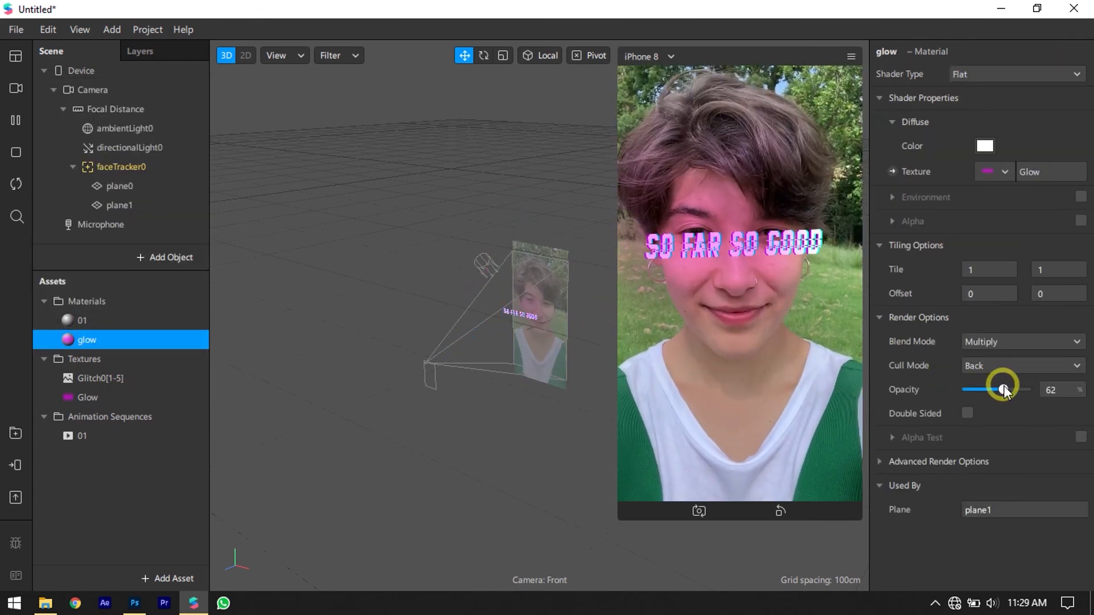
left_click_drag(1056, 391, 1007, 389)
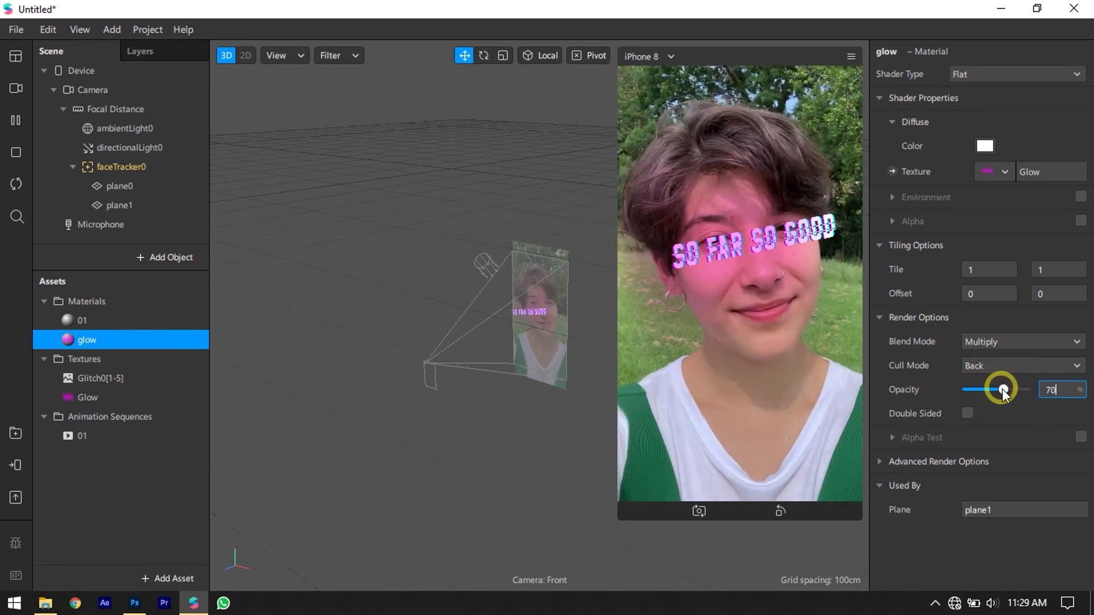
left_click(882, 461)
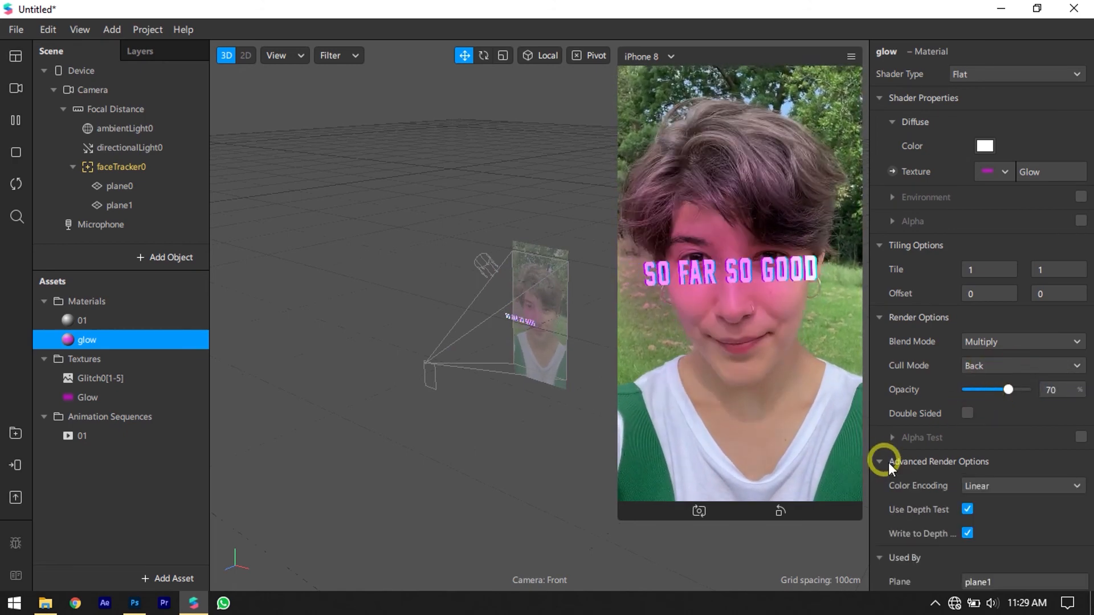
left_click(966, 532)
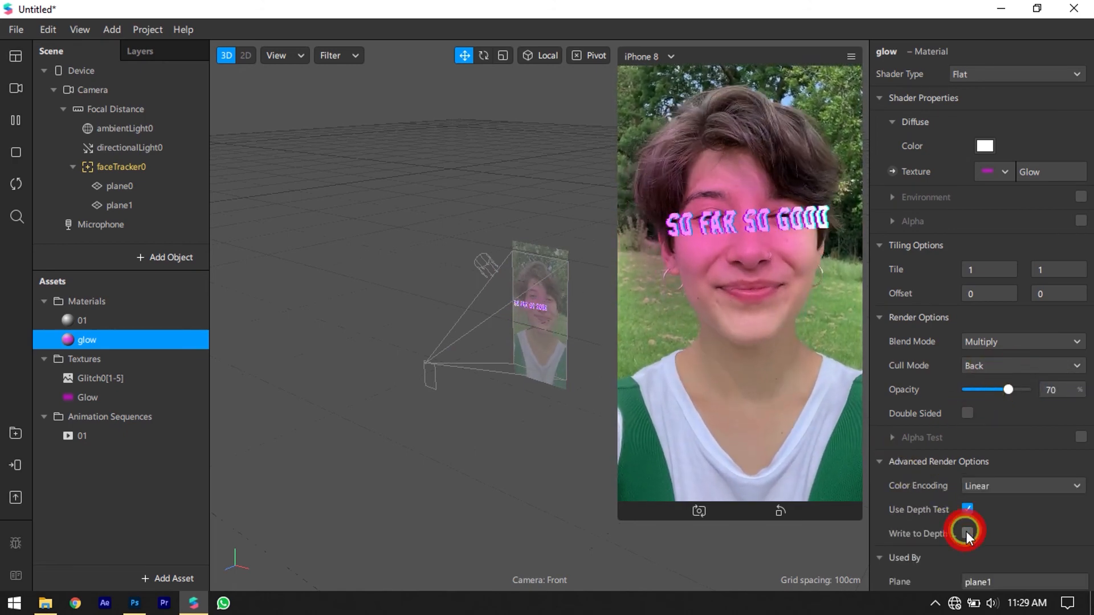
Try sRGB color encoding on the glow material and revert it to Linear
left_click(977, 485)
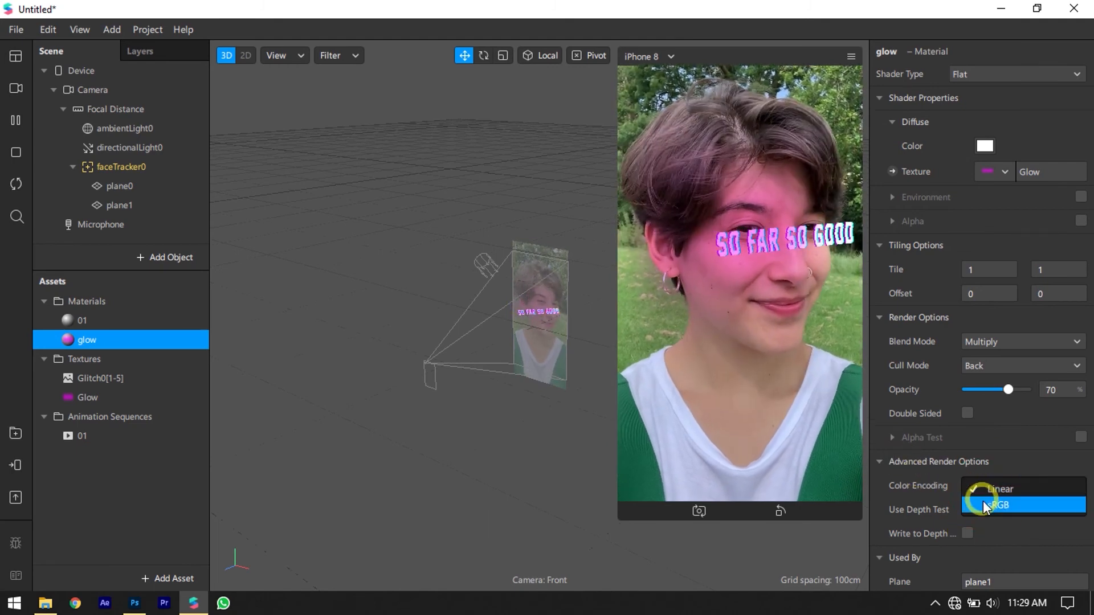
left_click(983, 507)
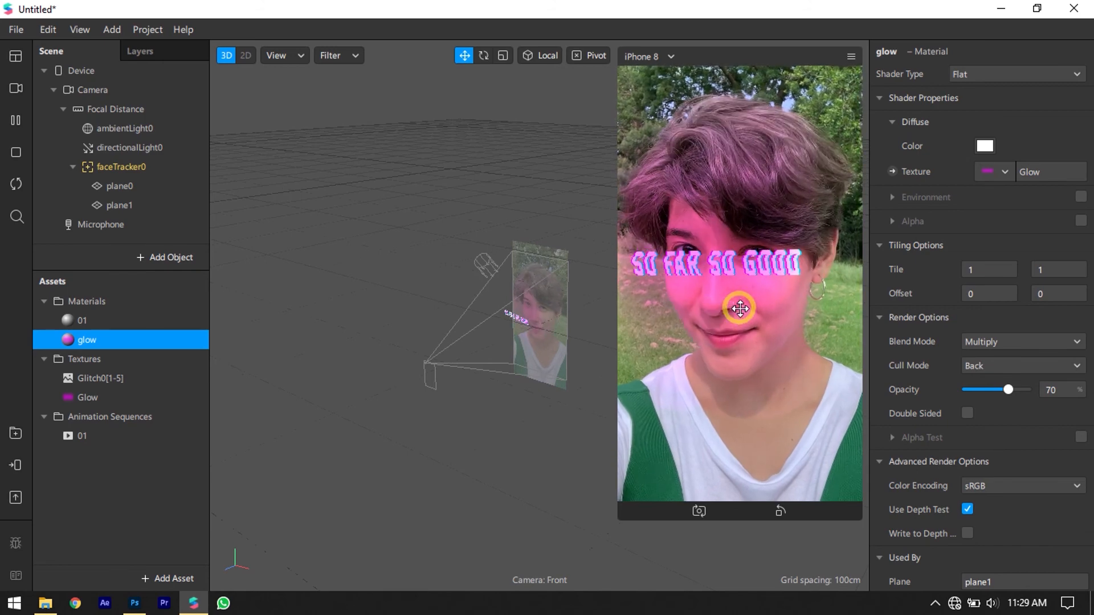
left_click(976, 484)
left_click(984, 489)
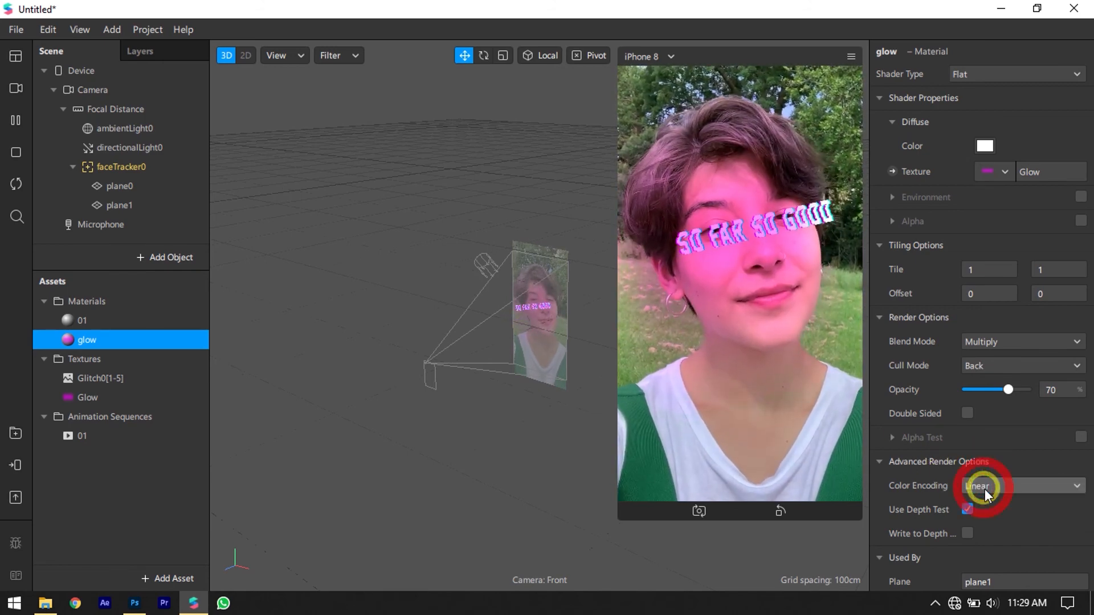
Try the diffuse color #ff007f on the glow material and restore it to white, #ffffff
left_click(984, 146)
left_click_drag(646, 130, 547, 137)
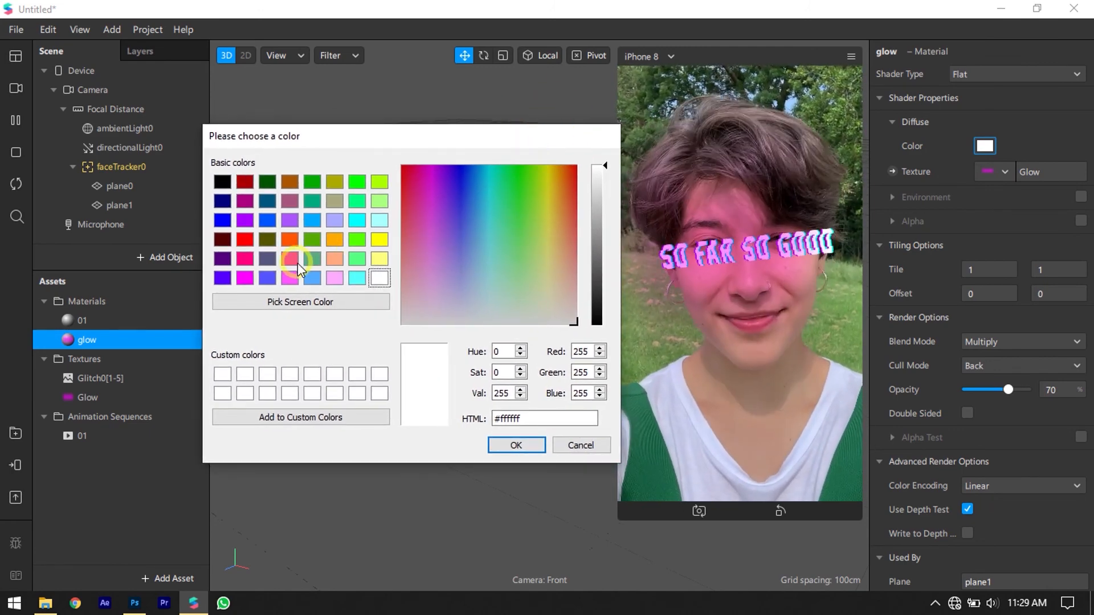
left_click(246, 260)
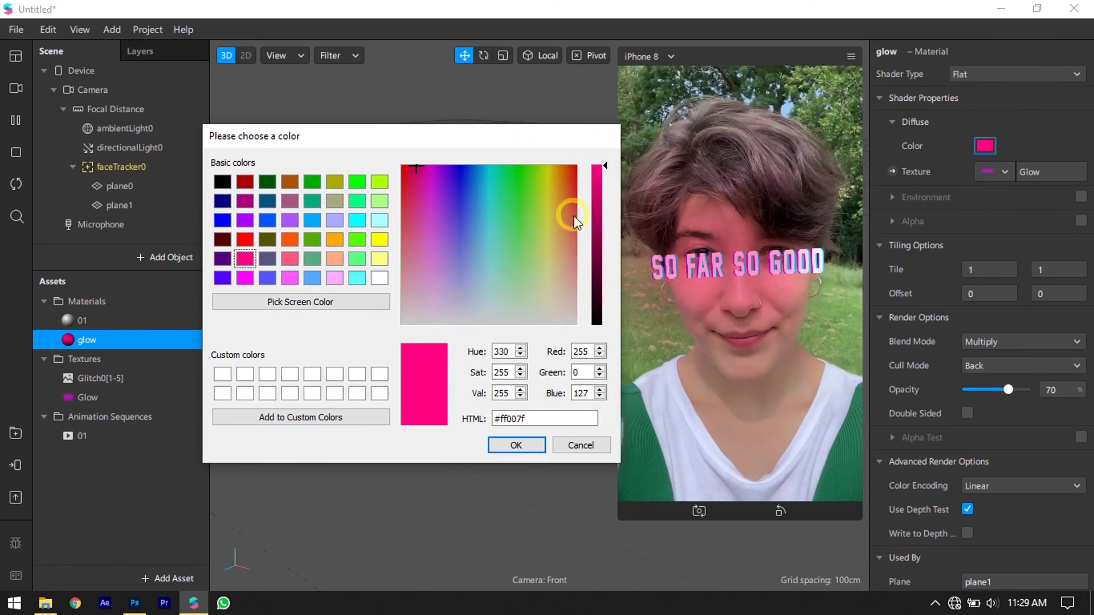
left_click(516, 445)
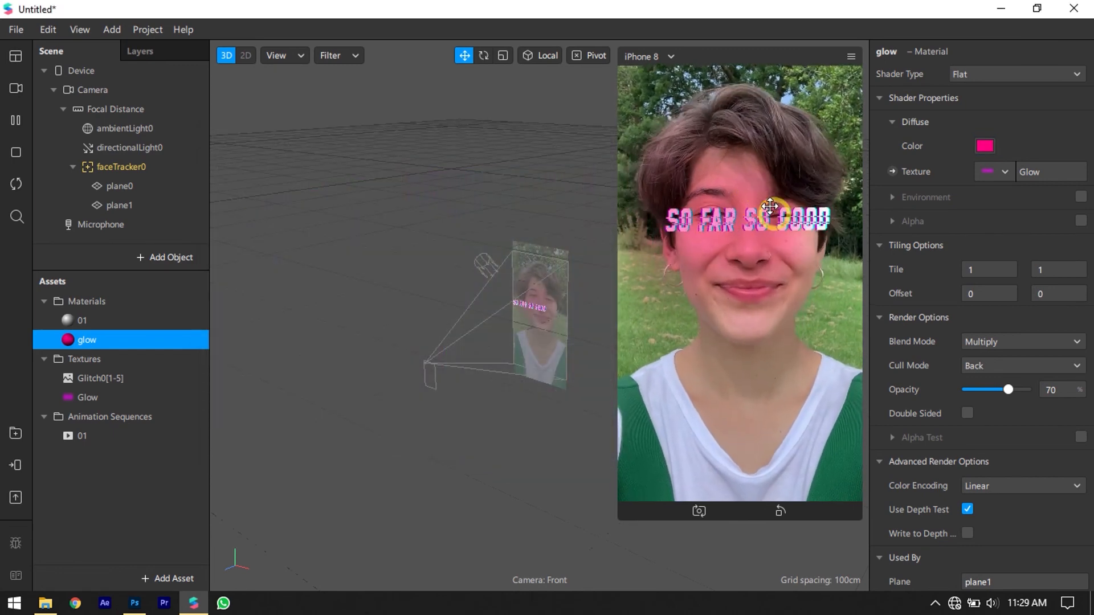
left_click(985, 146)
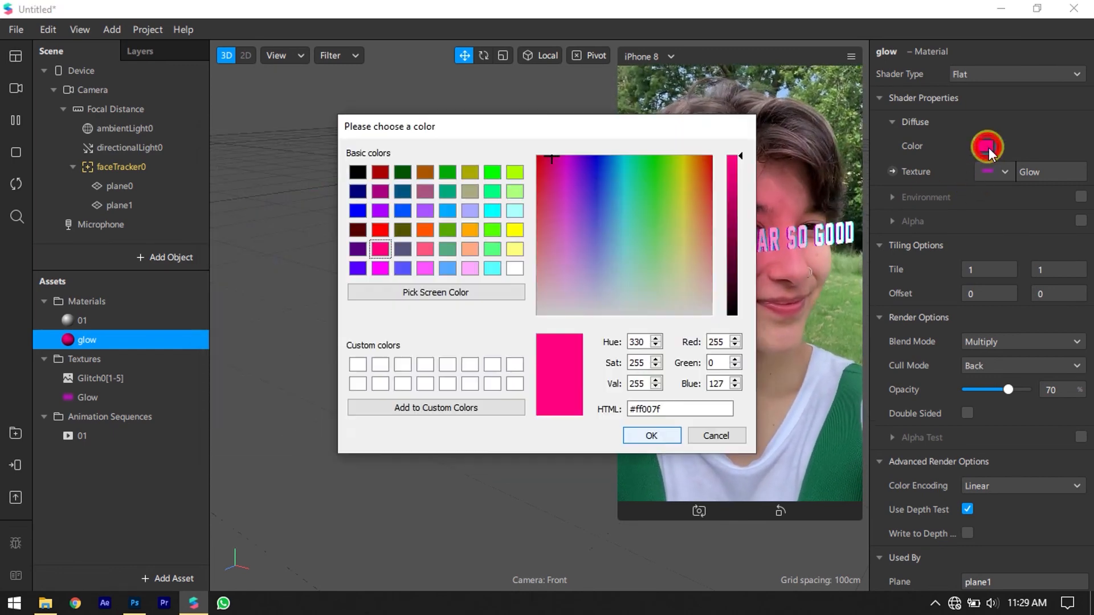
left_click(514, 269)
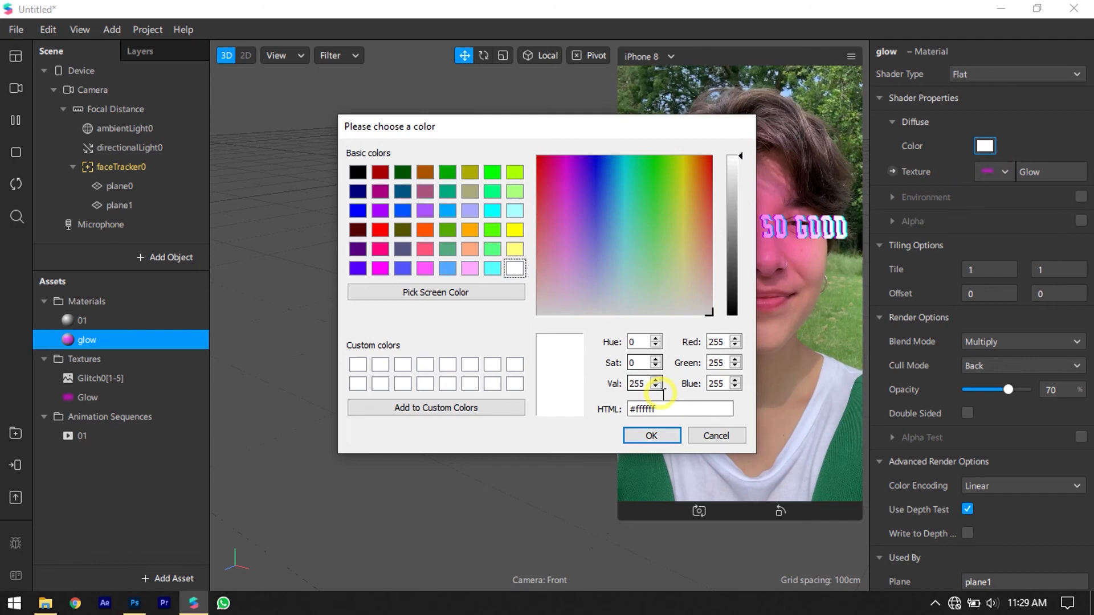
left_click(653, 437)
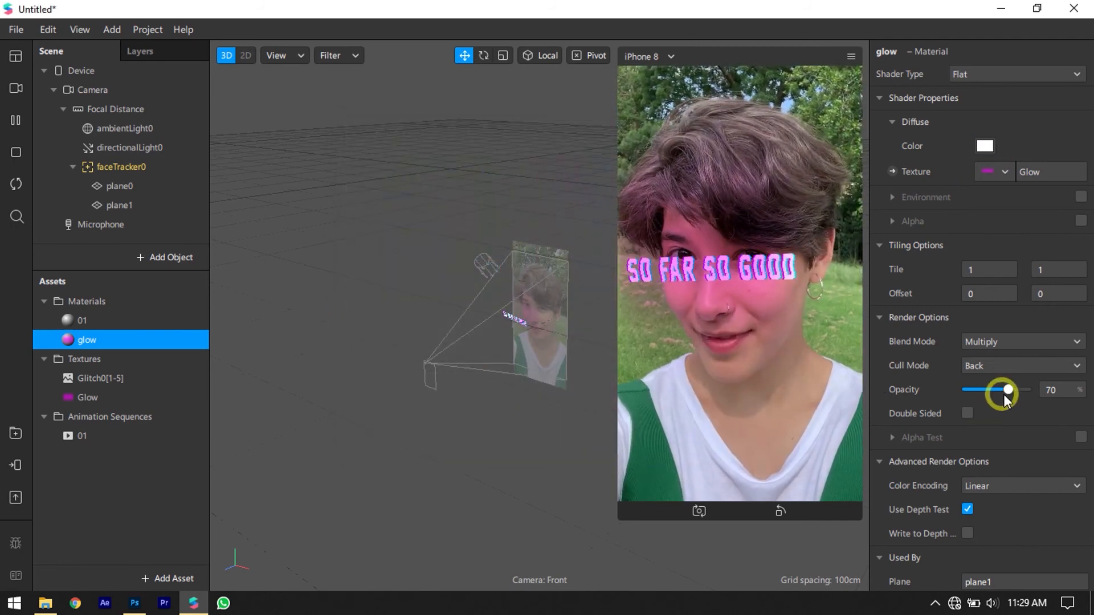
Set the glow material's opacity to 80%
left_click_drag(1003, 393, 965, 400)
type("80")
key("Return")
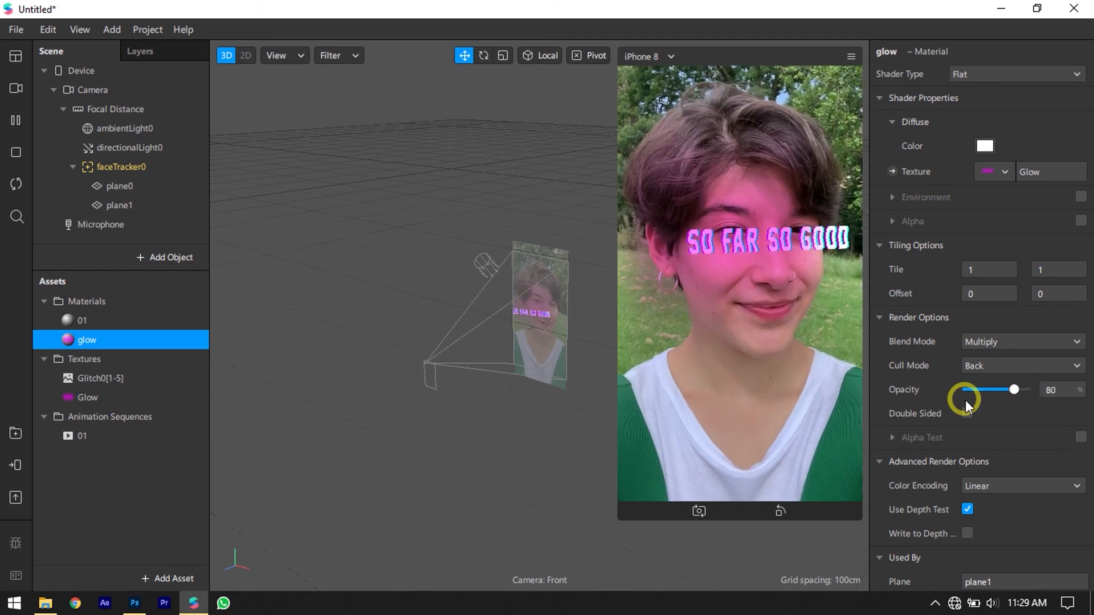
left_click(158, 190)
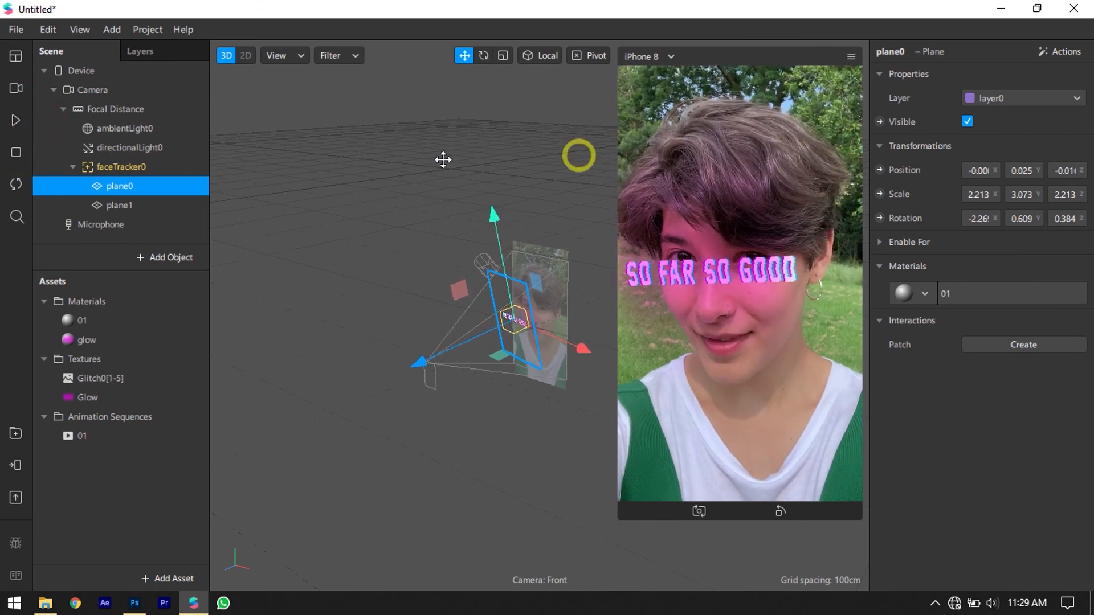
left_click(153, 326)
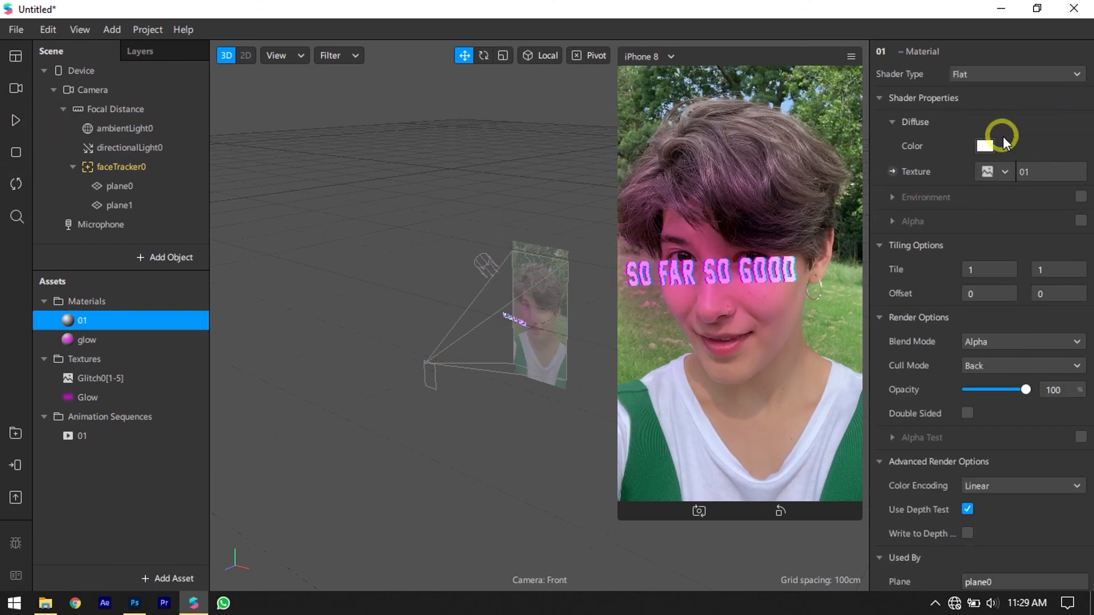
left_click(984, 146)
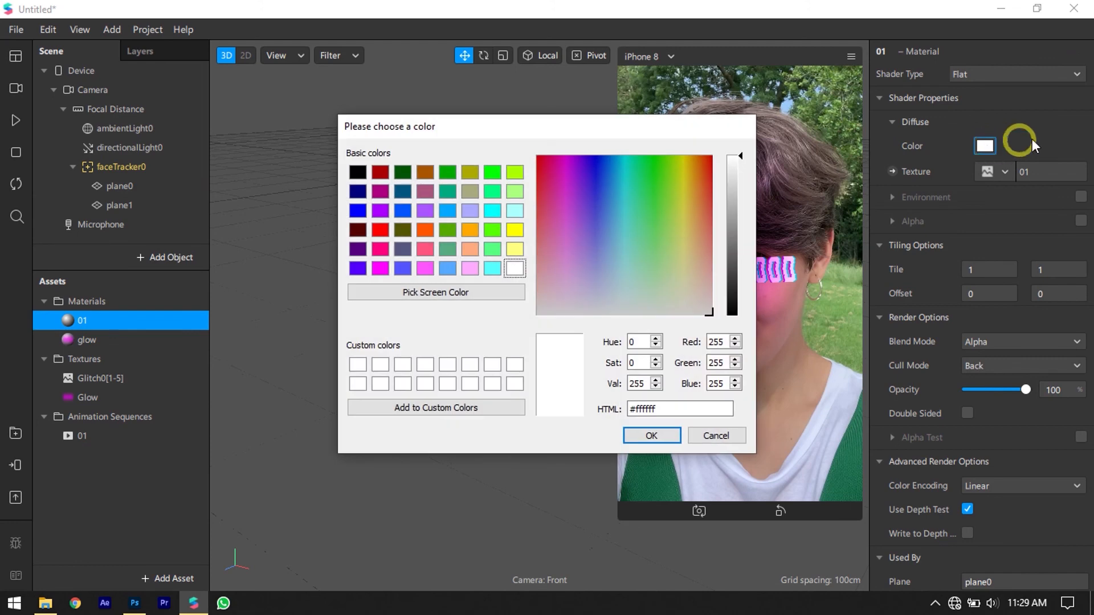
left_click(702, 437)
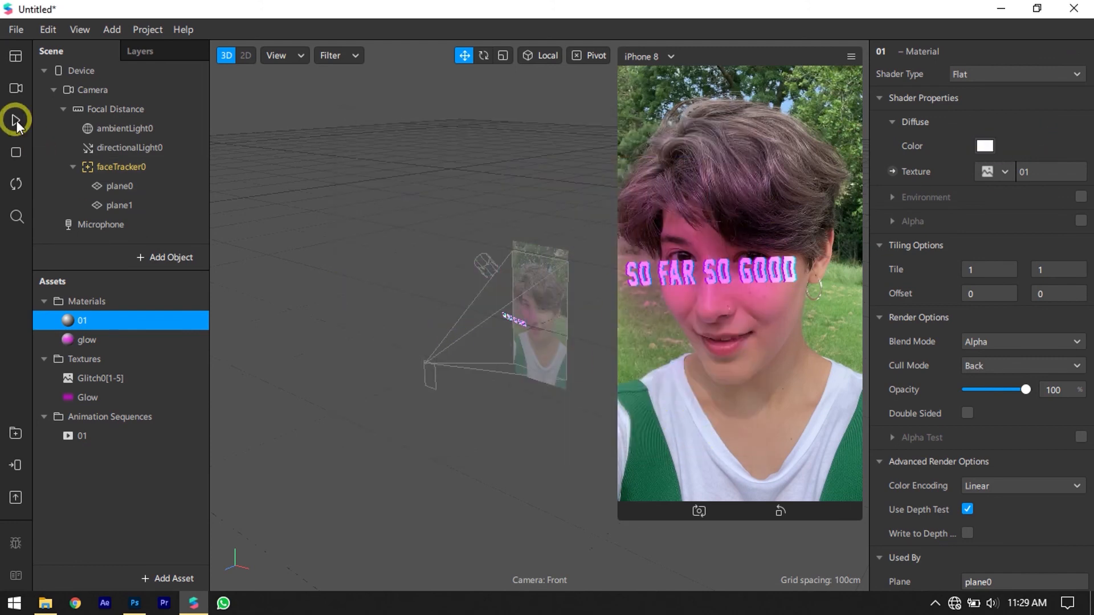
Enlarge the iPhone 8 preview and set the glow material's opacity to 70%
left_click_drag(618, 520, 580, 566)
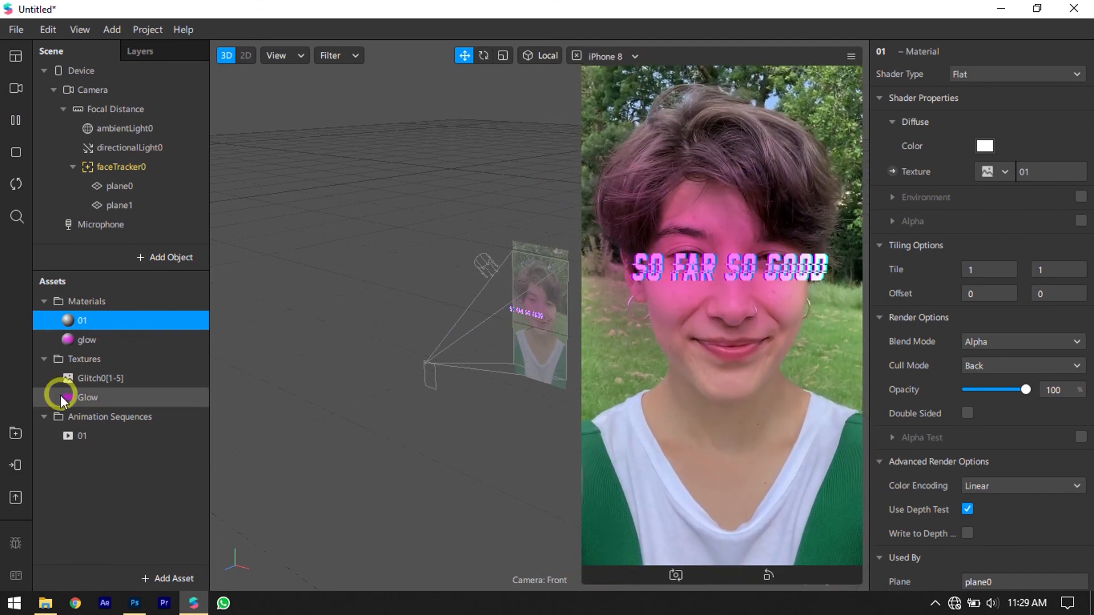
left_click(80, 340)
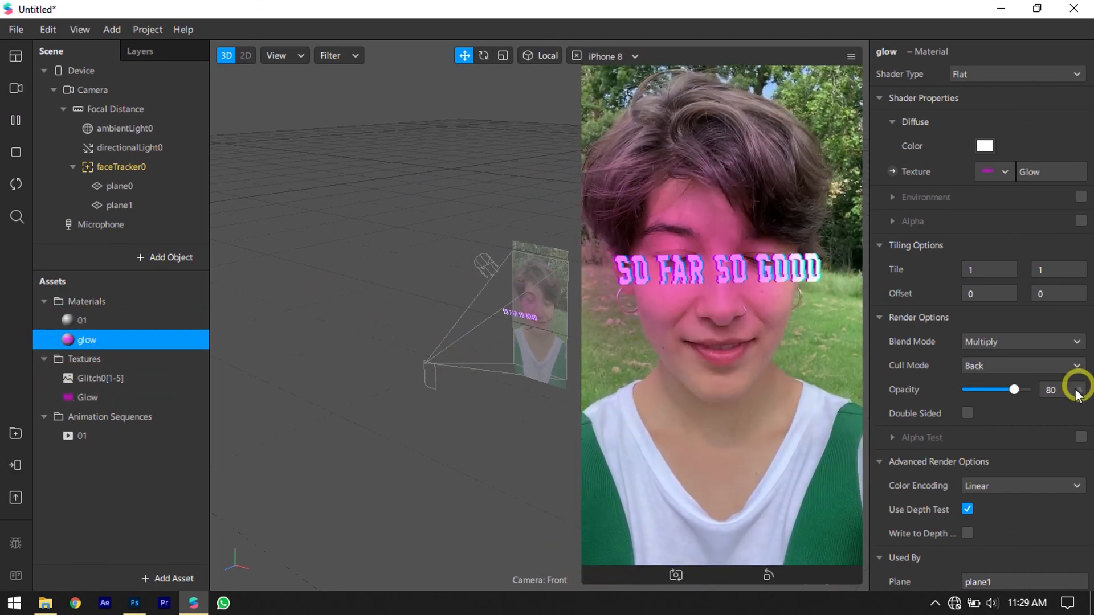
left_click(1075, 389)
type("70")
key("Return")
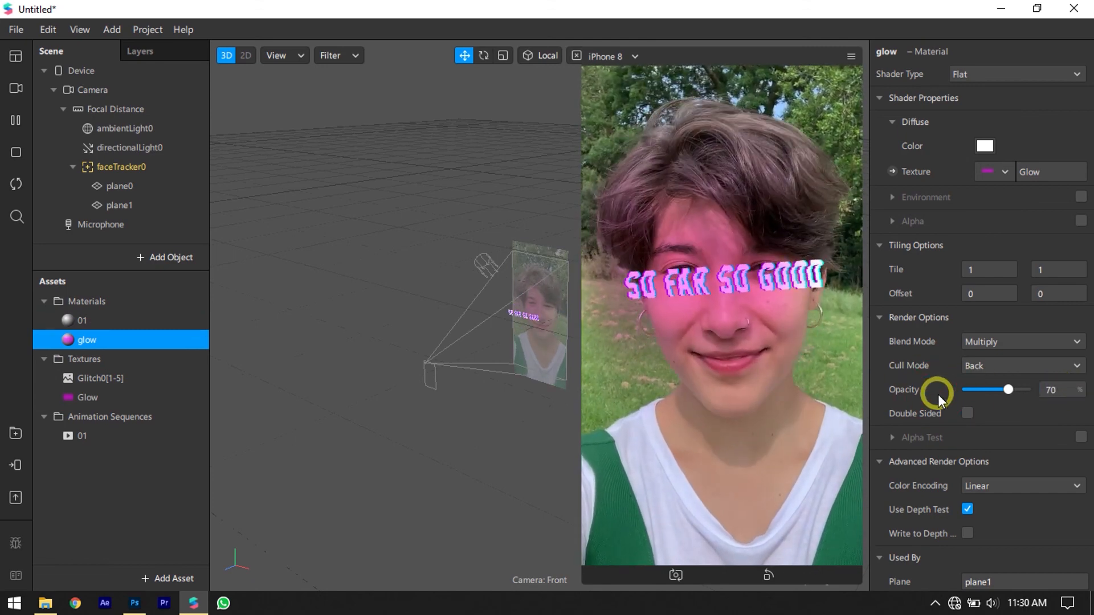
Check the effect on the simulated videos of the person in a gray T-shirt and the red-haired person, pausing on the latter
left_click(18, 90)
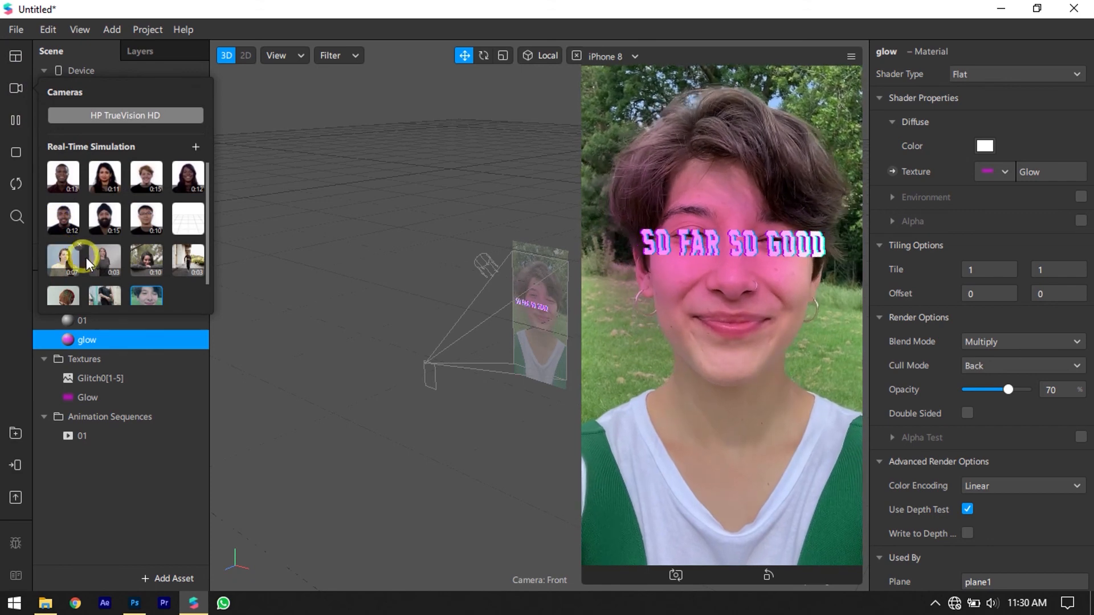
left_click(104, 262)
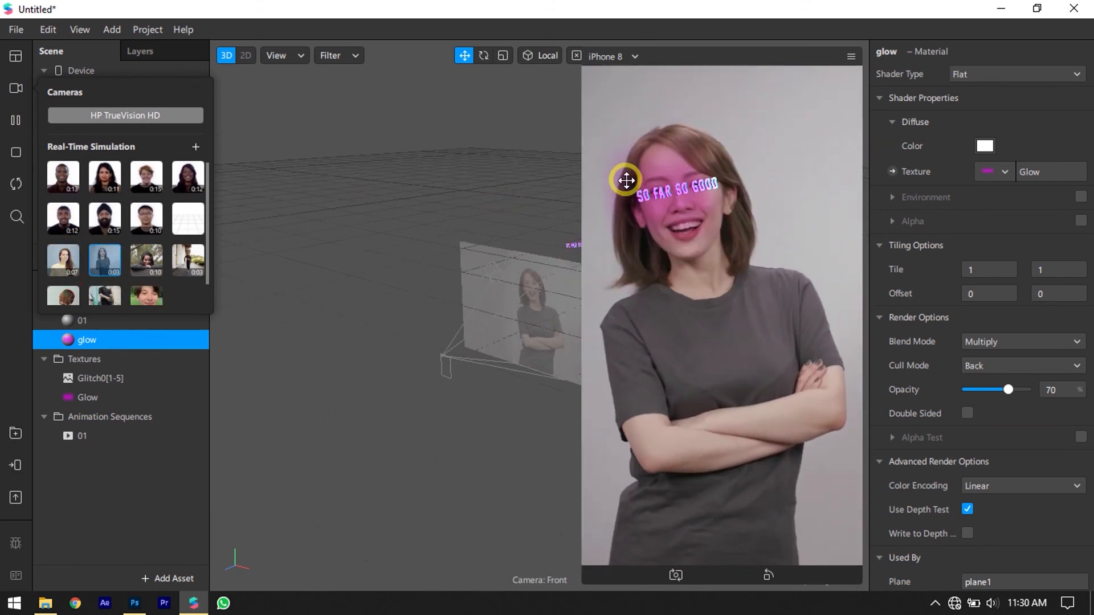
scroll(115, 262, "down", 1)
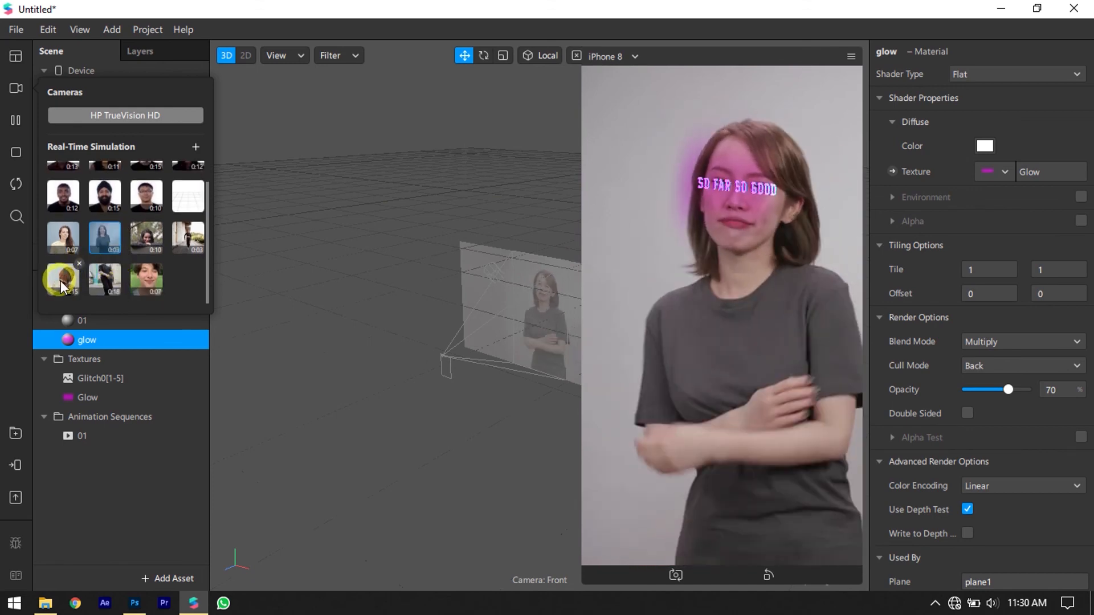
left_click(62, 282)
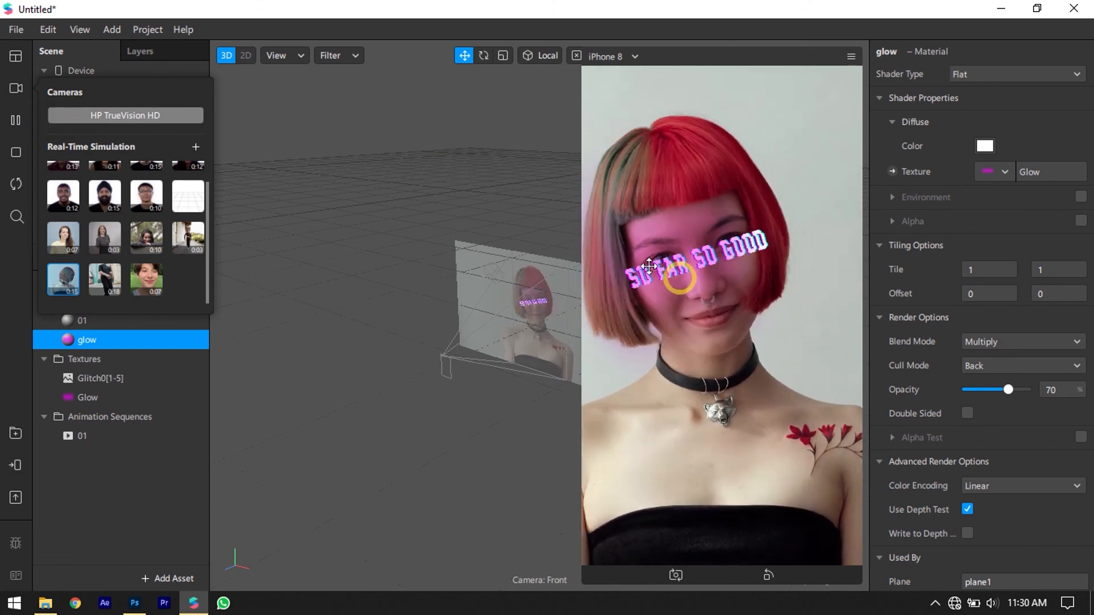
left_click(10, 126)
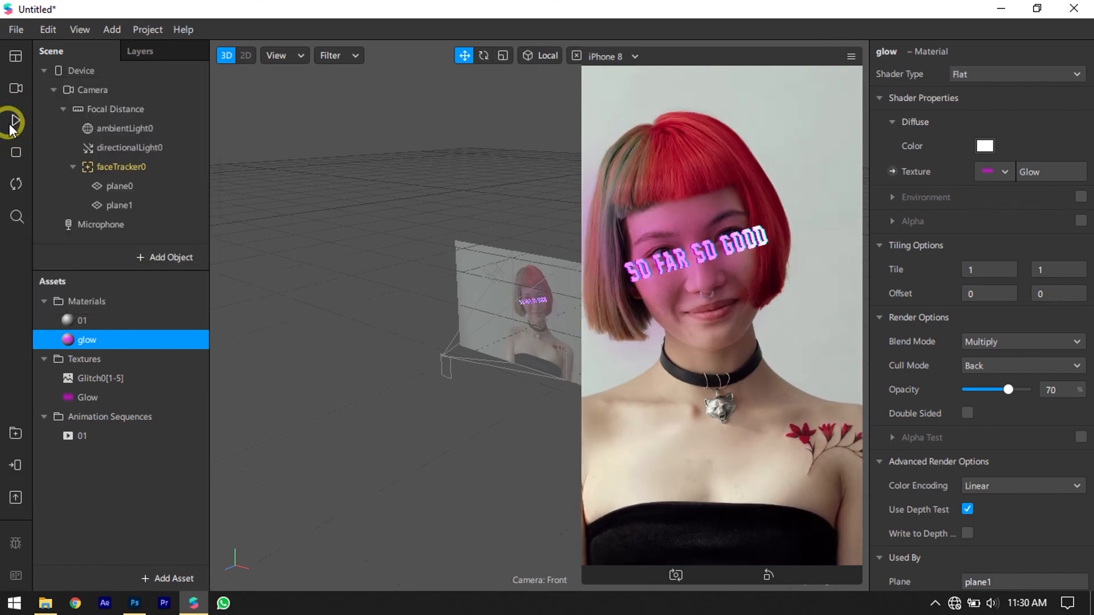